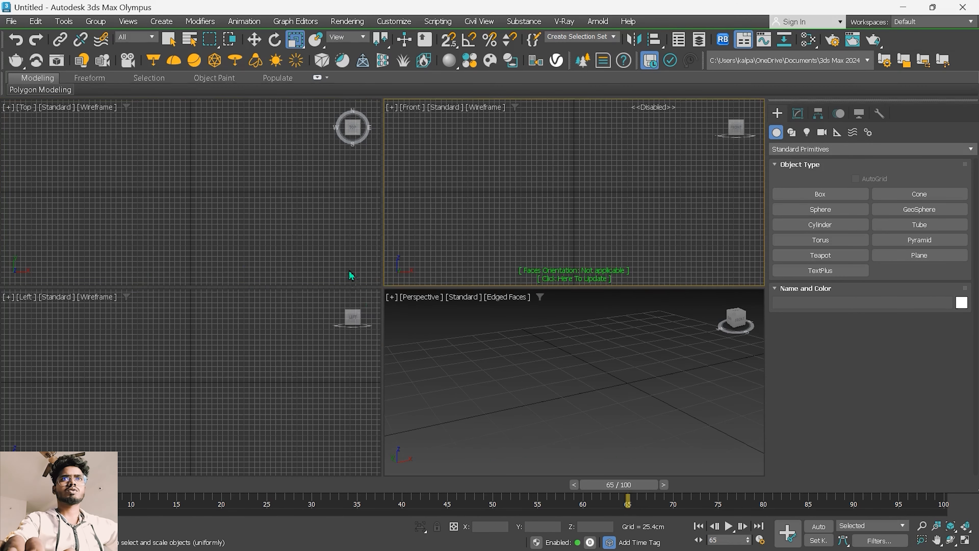
click(351, 275)
click(355, 339)
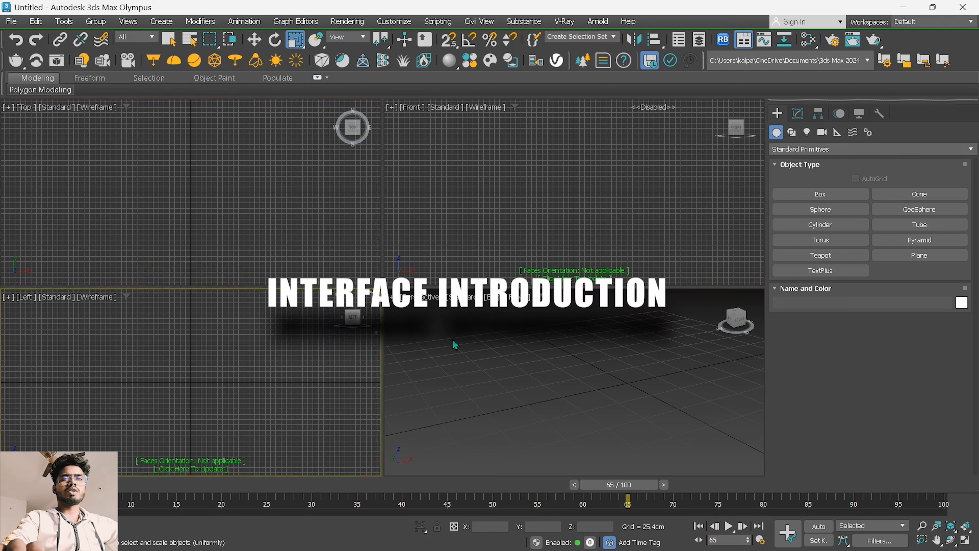
click(453, 341)
click(298, 237)
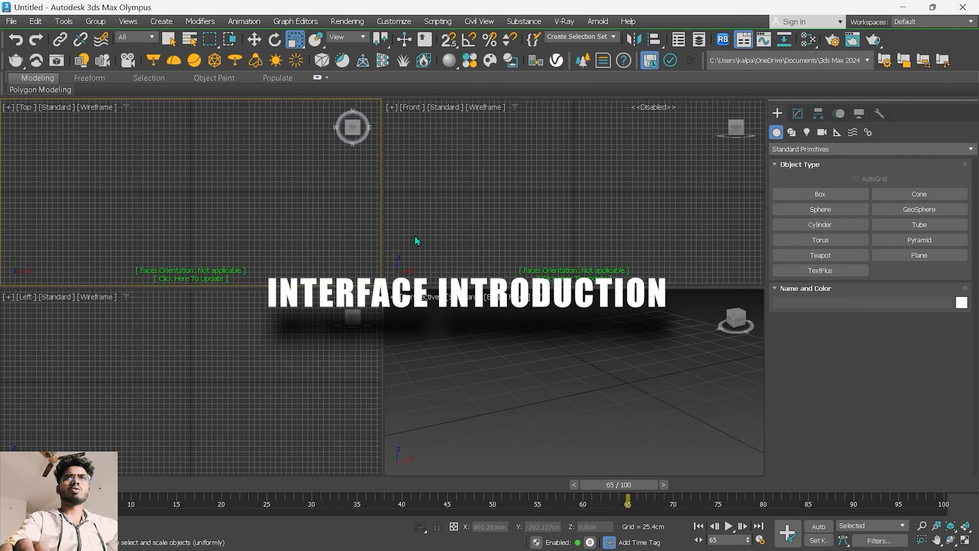
click(449, 235)
click(389, 339)
click(369, 353)
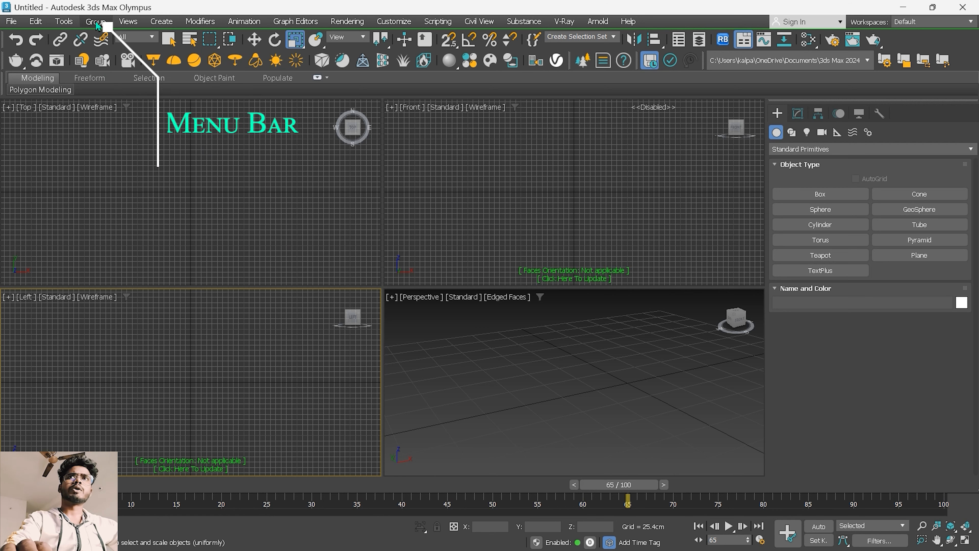
click(11, 21)
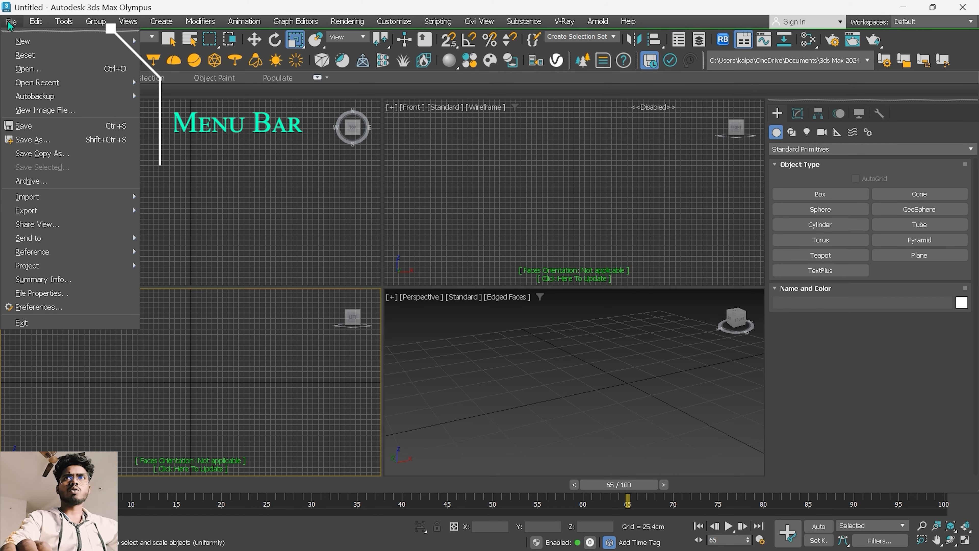
mouse_move(40, 27)
mouse_move(156, 27)
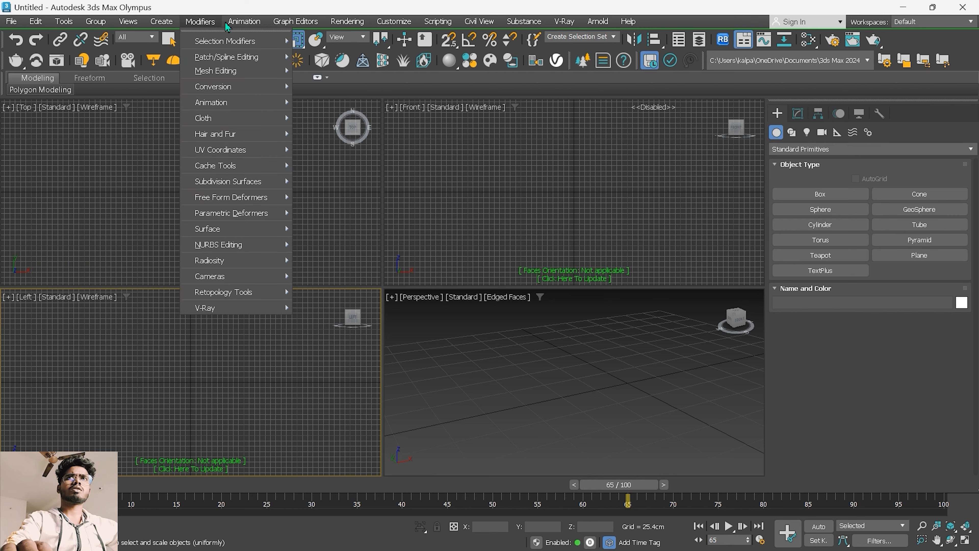
mouse_move(498, 29)
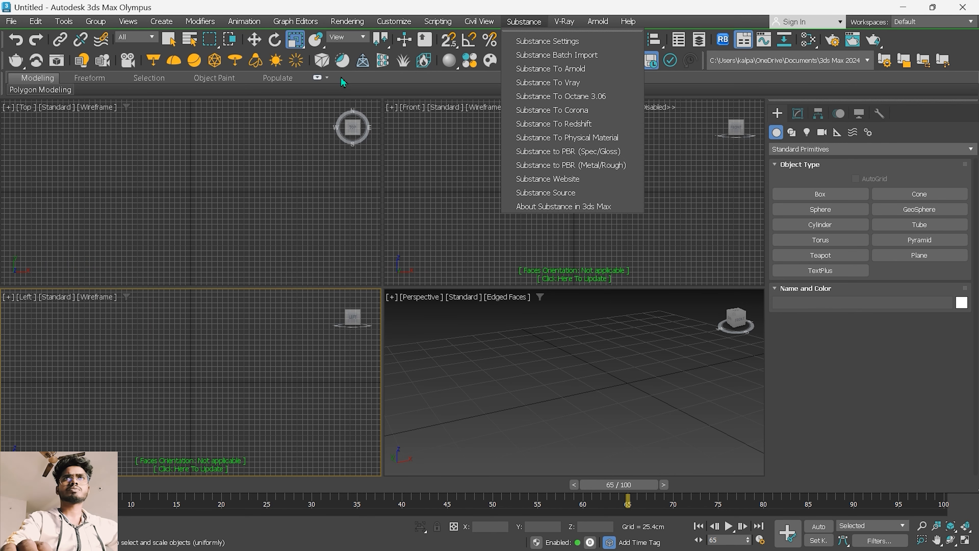
click(268, 51)
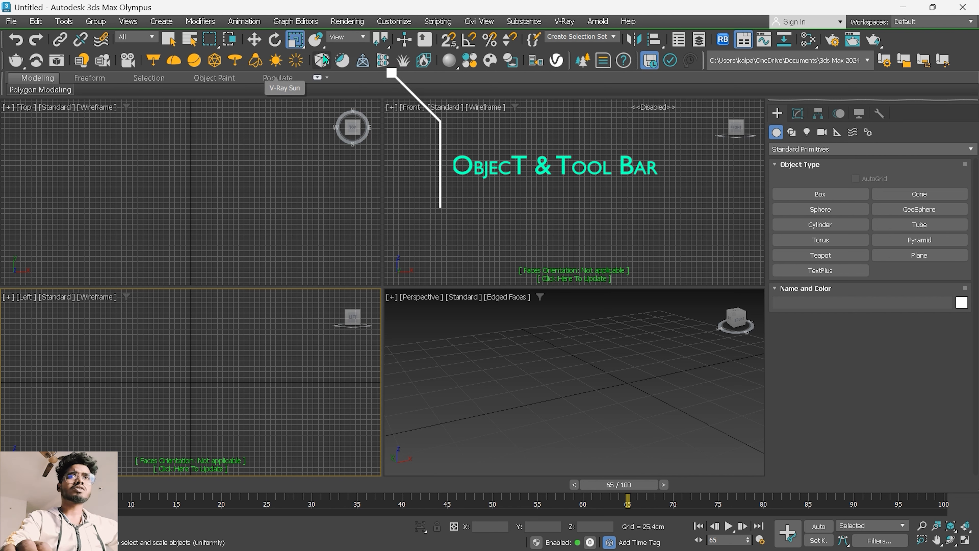
Step: Activate the Top, Front, Left and Perspective viewports in turn to examine the four-view layout
click(489, 166)
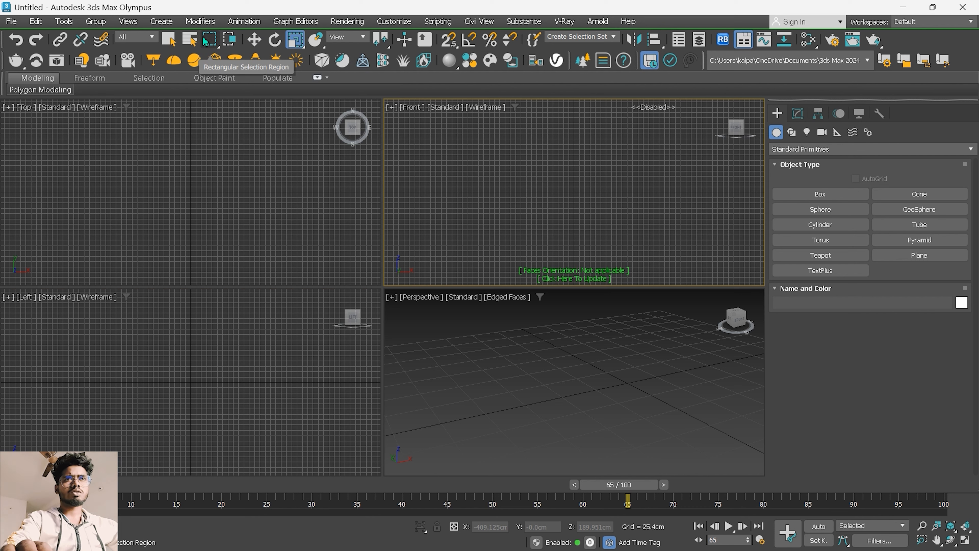
click(238, 212)
click(457, 358)
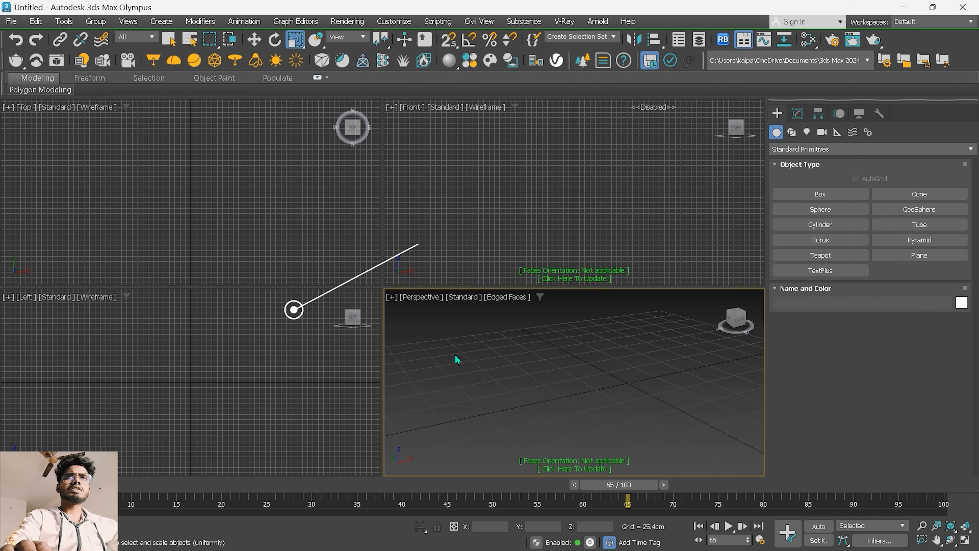
click(274, 328)
click(269, 282)
click(443, 247)
click(437, 366)
click(291, 353)
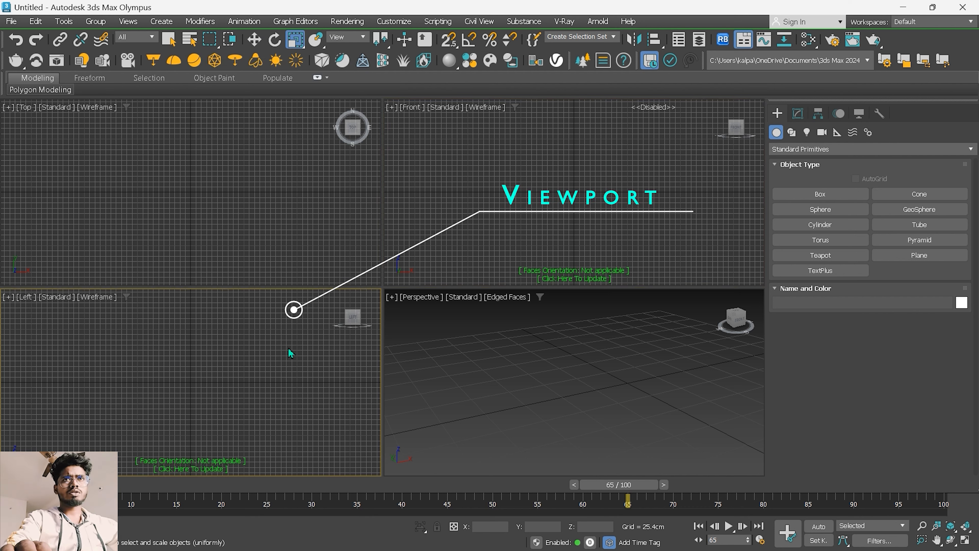
click(247, 225)
click(432, 240)
click(289, 348)
click(398, 337)
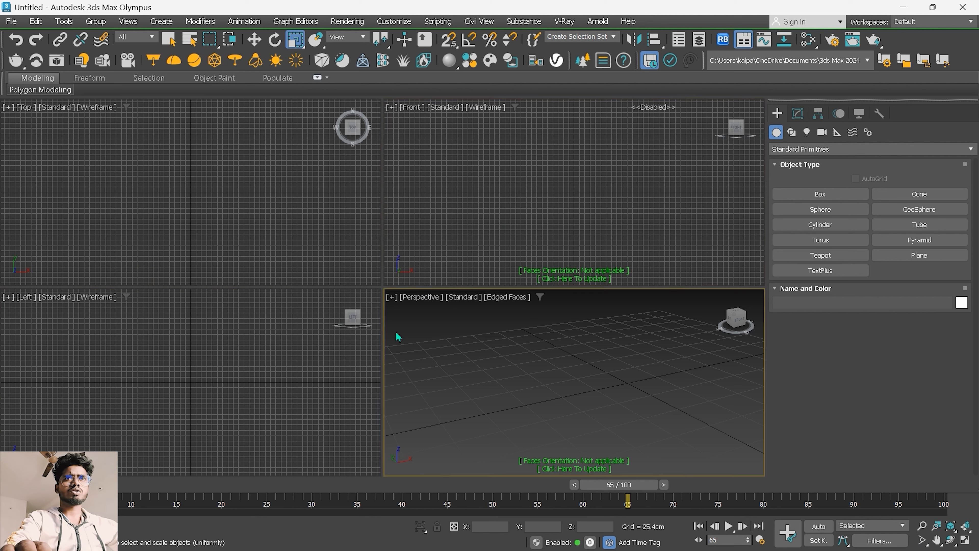
Step: Examine which view options can be assigned to the Top and Left viewports, leaving both assignments as they are
click(27, 112)
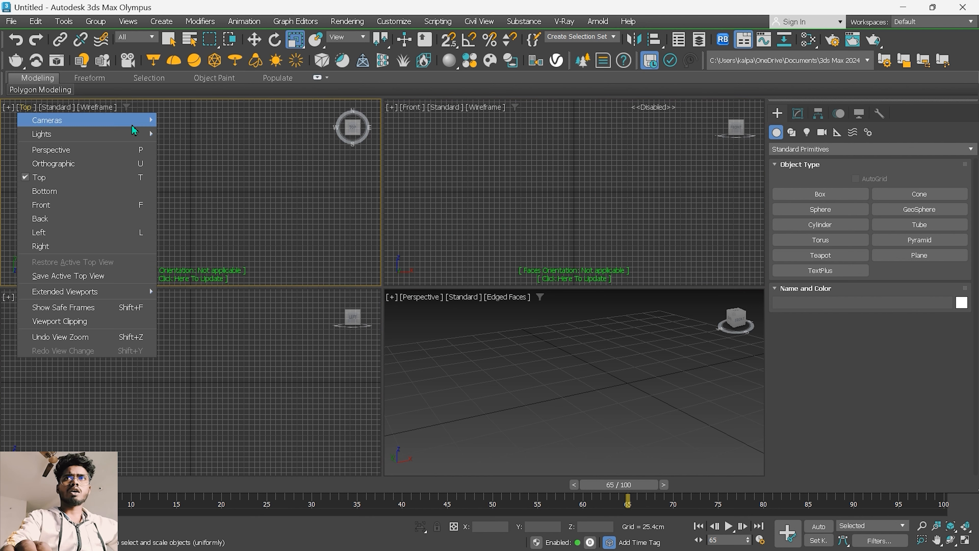
click(272, 230)
click(39, 300)
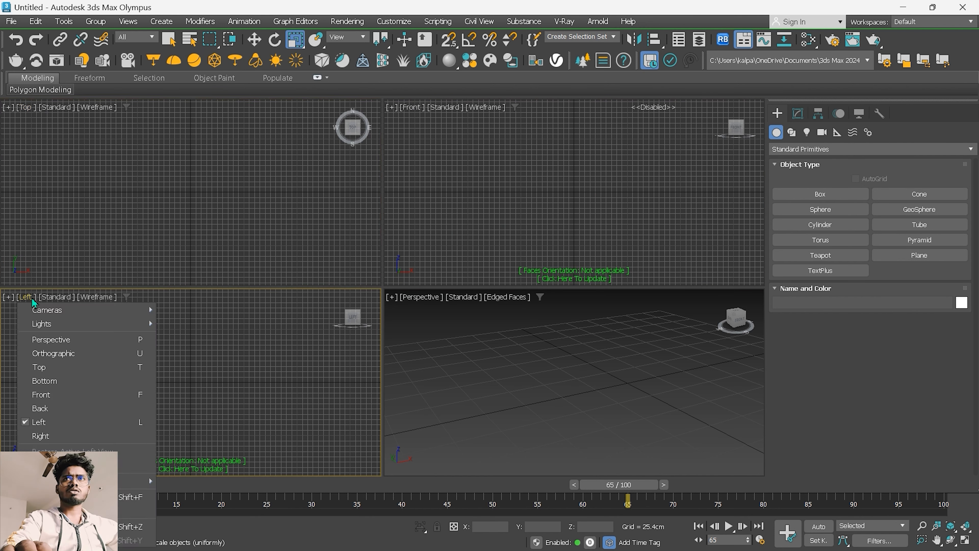
click(454, 307)
click(445, 348)
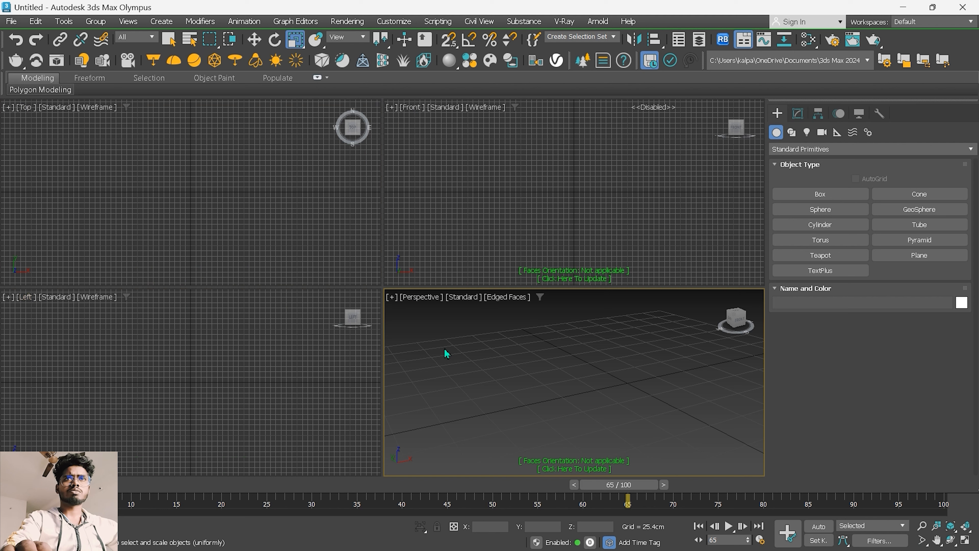
Step: Compare the flat Top, Front and Left views with the Perspective view, zooming out and orbiting the Perspective view to a higher angle
click(99, 178)
click(499, 174)
click(133, 360)
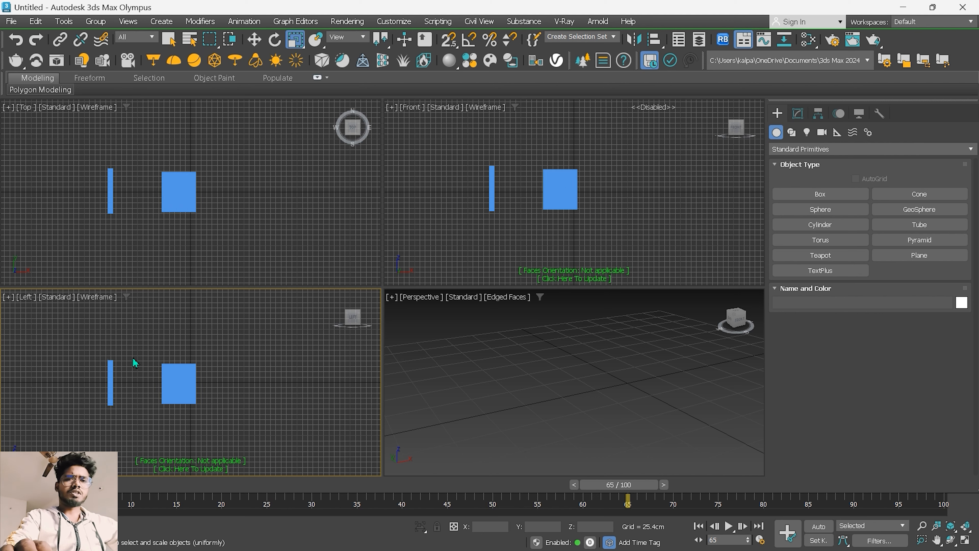
click(479, 366)
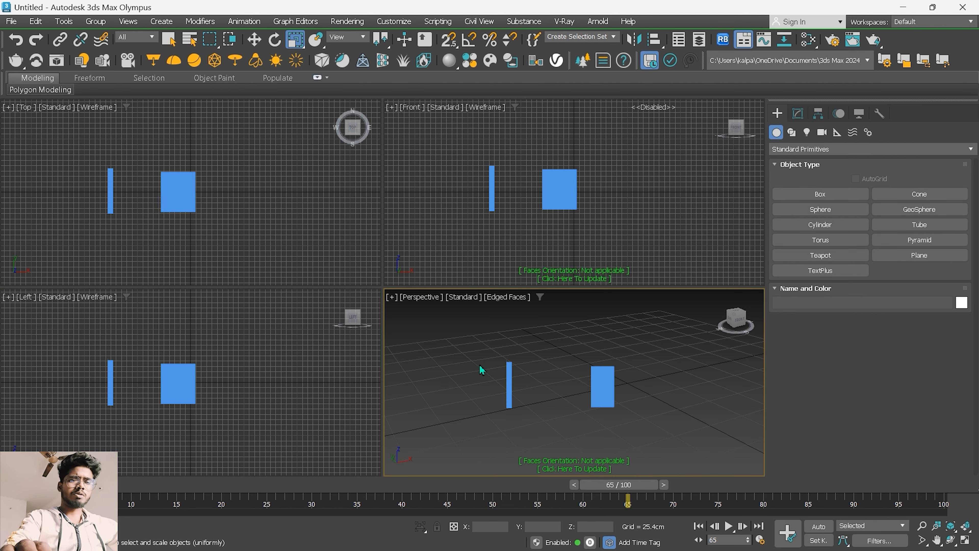
scroll(556, 389, down, 6)
alt+middle_drag(556, 389, 559, 427)
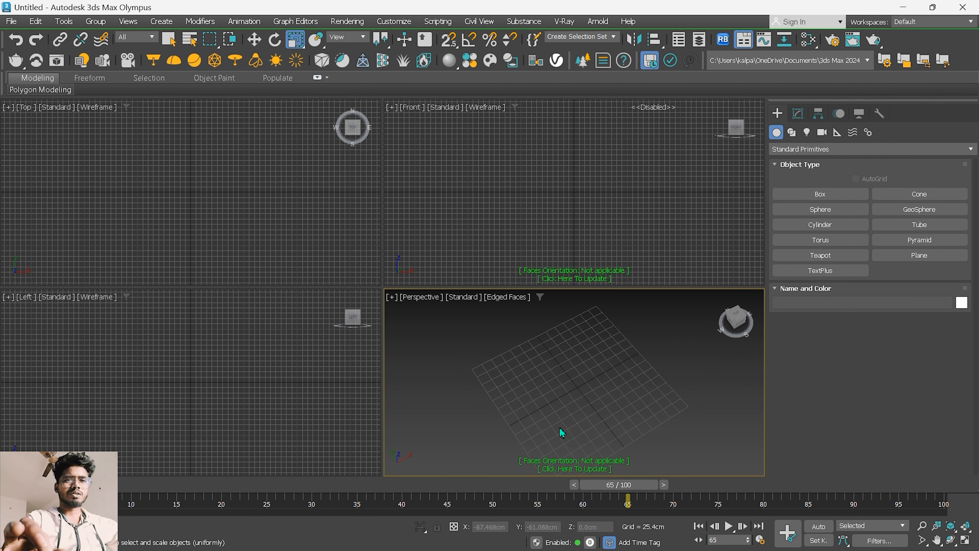
click(186, 203)
click(455, 256)
click(264, 370)
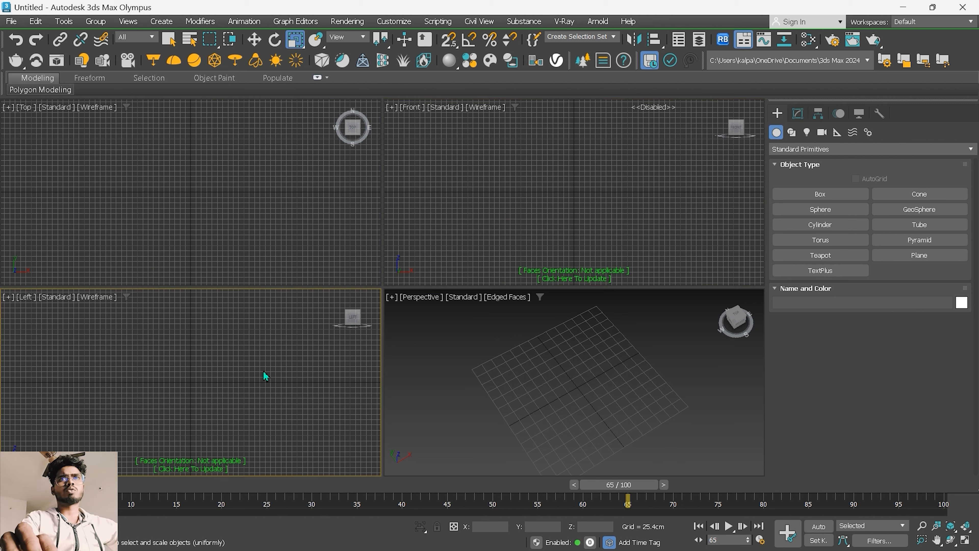
click(257, 238)
click(471, 251)
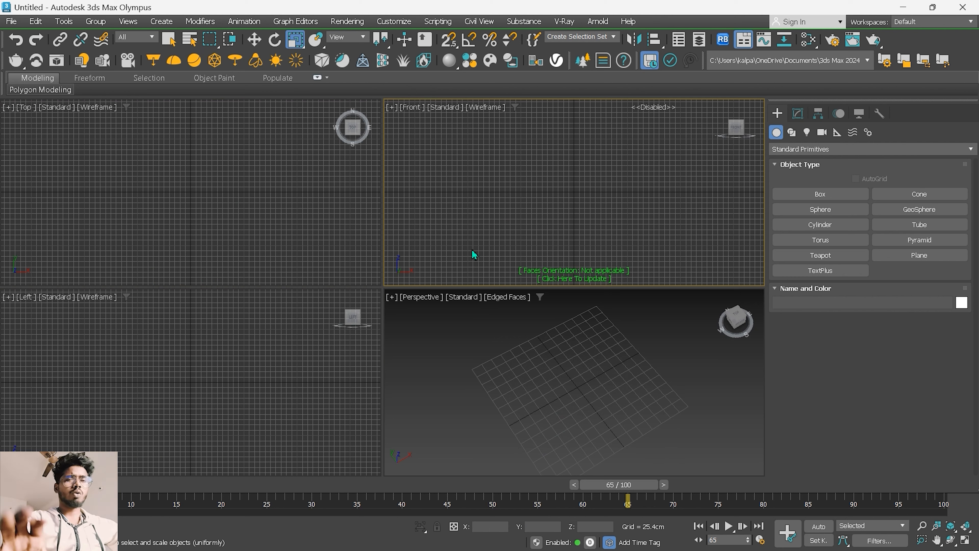
click(663, 376)
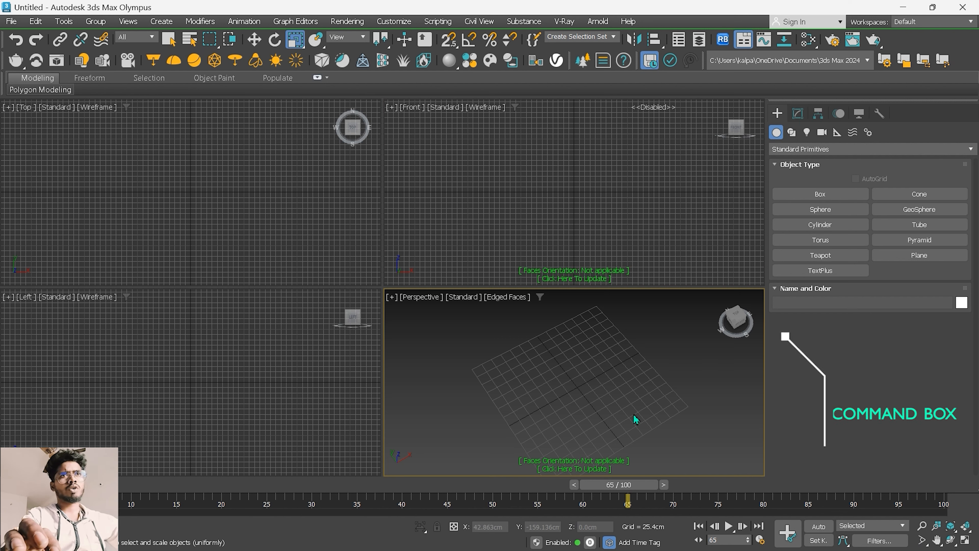
Step: Show the modifier settings and move the current time to frame 52
click(794, 115)
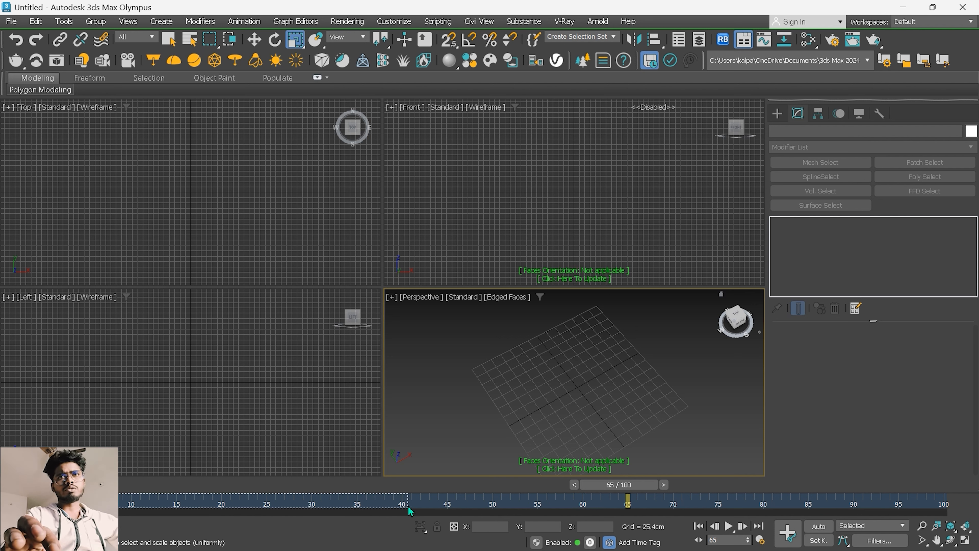
drag(613, 489, 506, 527)
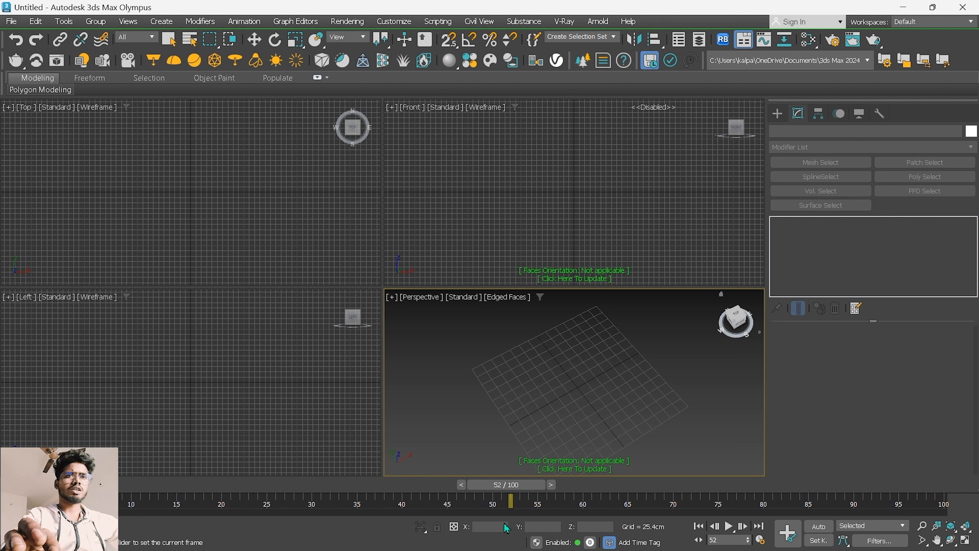
key(r)
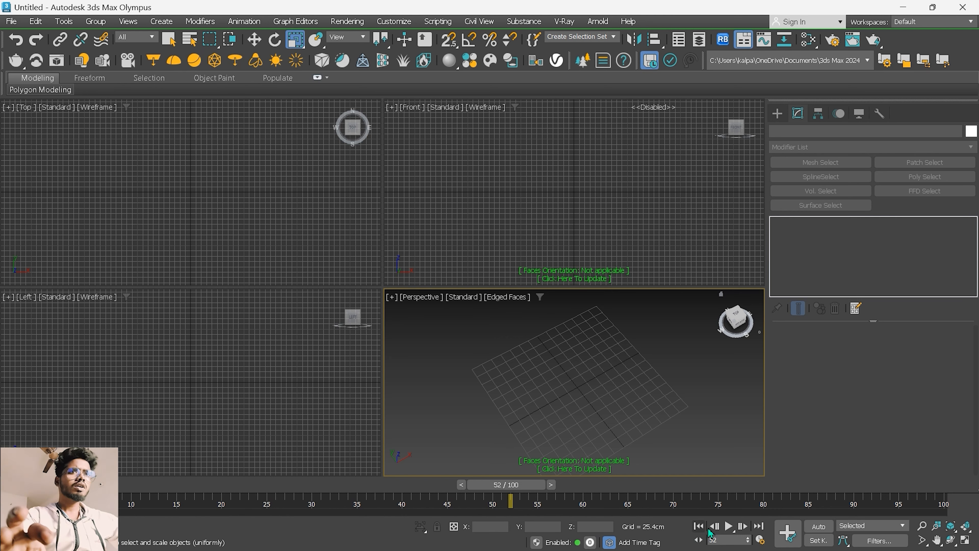
Step: Zoom in on all non-camera views together and orbit the Perspective view with the viewport navigation tools
click(936, 525)
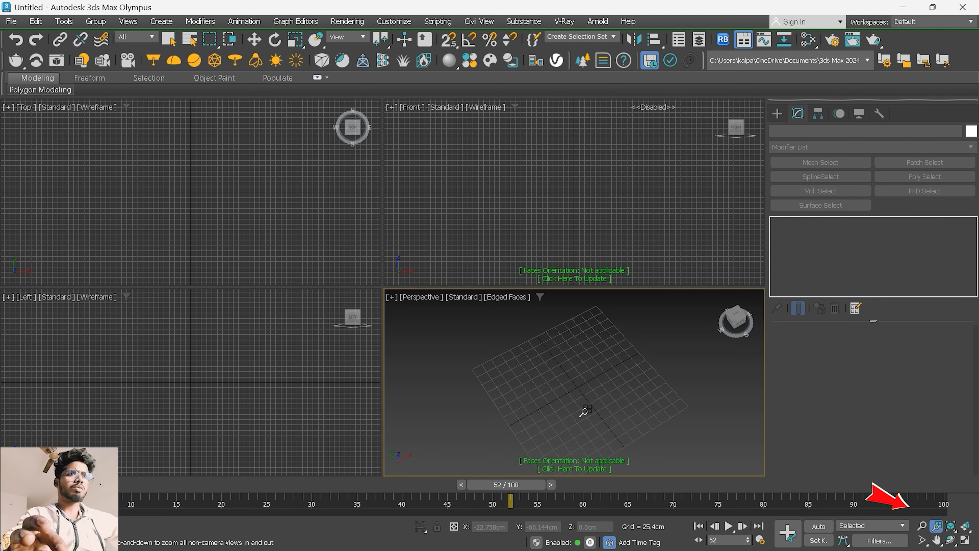
drag(584, 411, 595, 390)
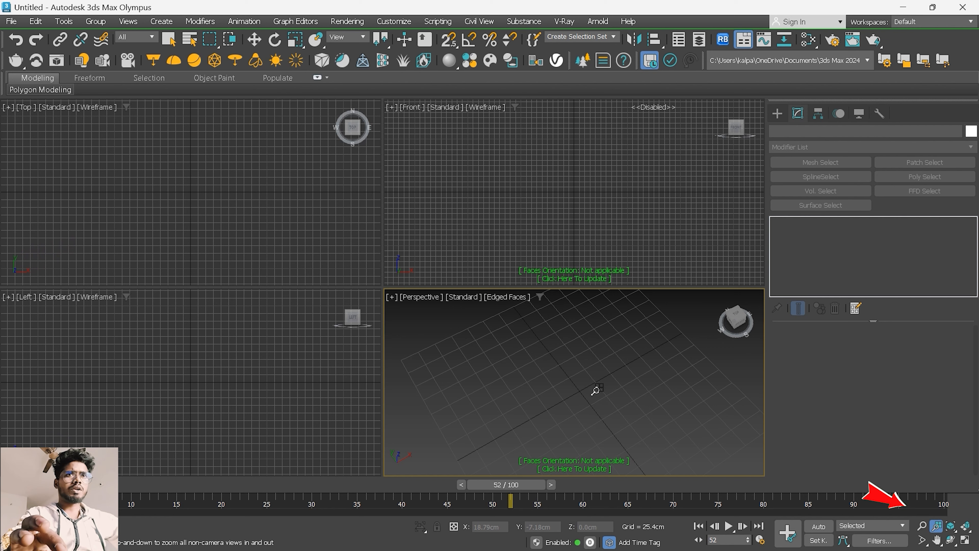
click(950, 540)
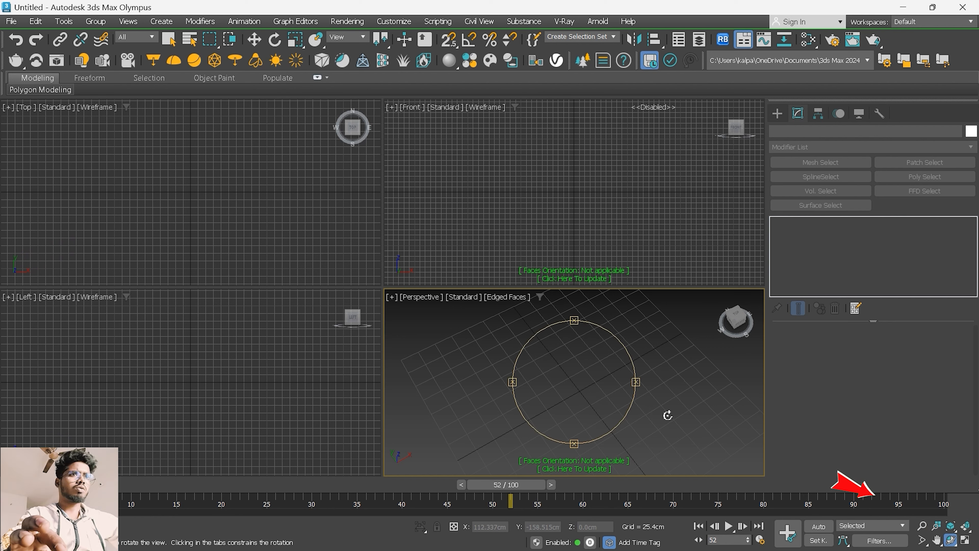
drag(666, 413, 571, 392)
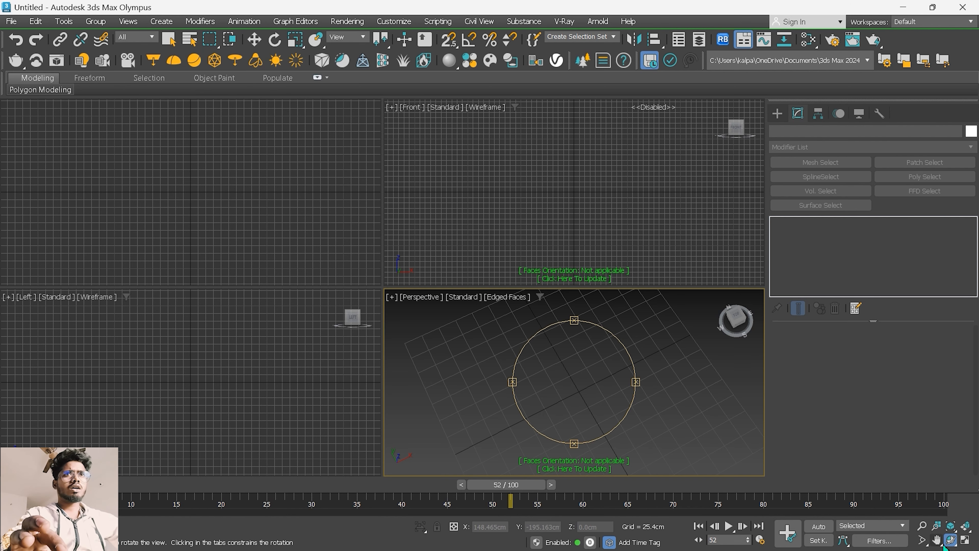
click(964, 539)
drag(587, 326, 577, 386)
key(r)
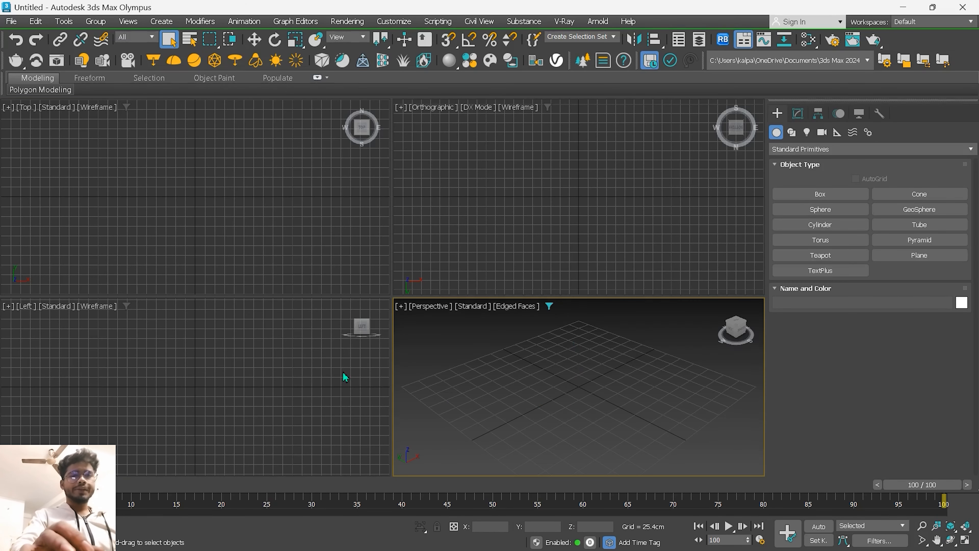
Step: Activate each of the four viewports in turn to review which one is current
click(335, 375)
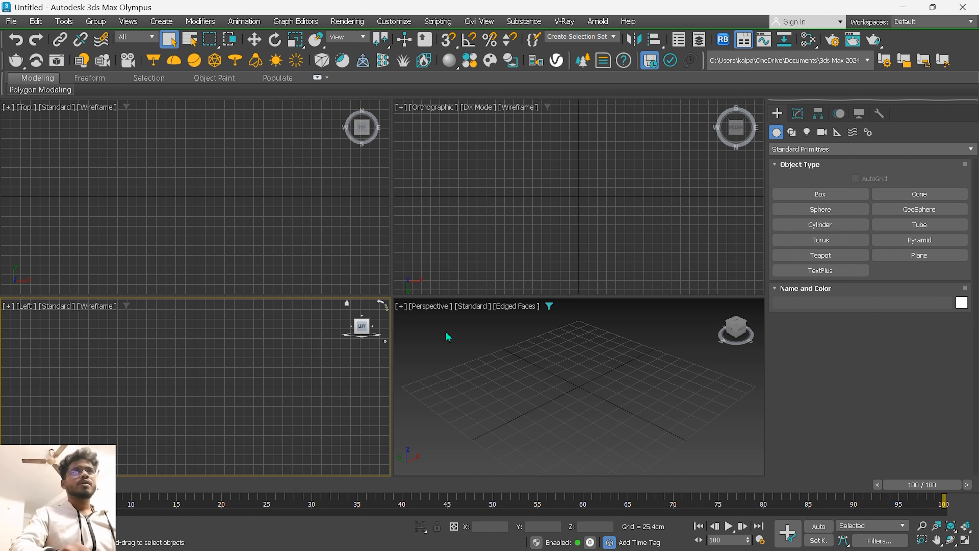
click(481, 358)
click(277, 354)
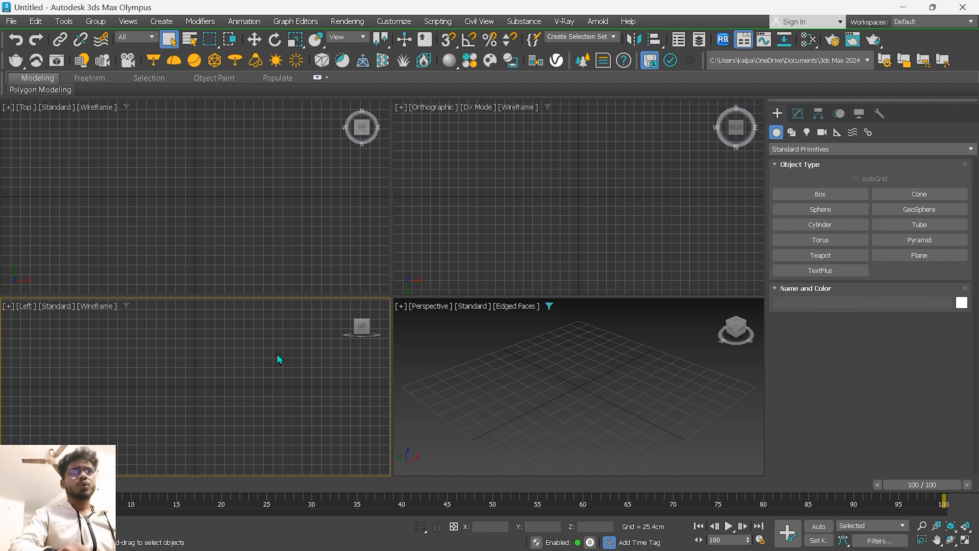
click(291, 223)
click(487, 233)
click(471, 387)
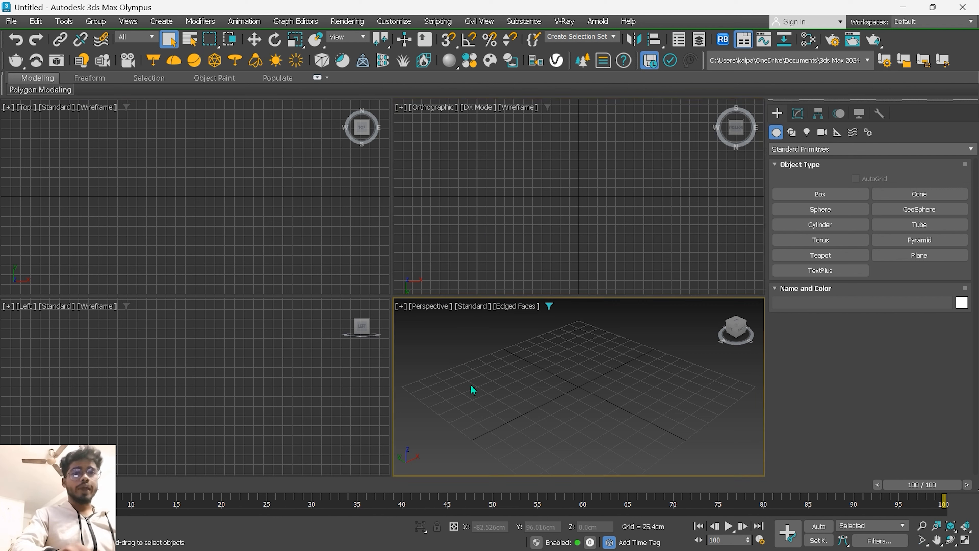
click(329, 378)
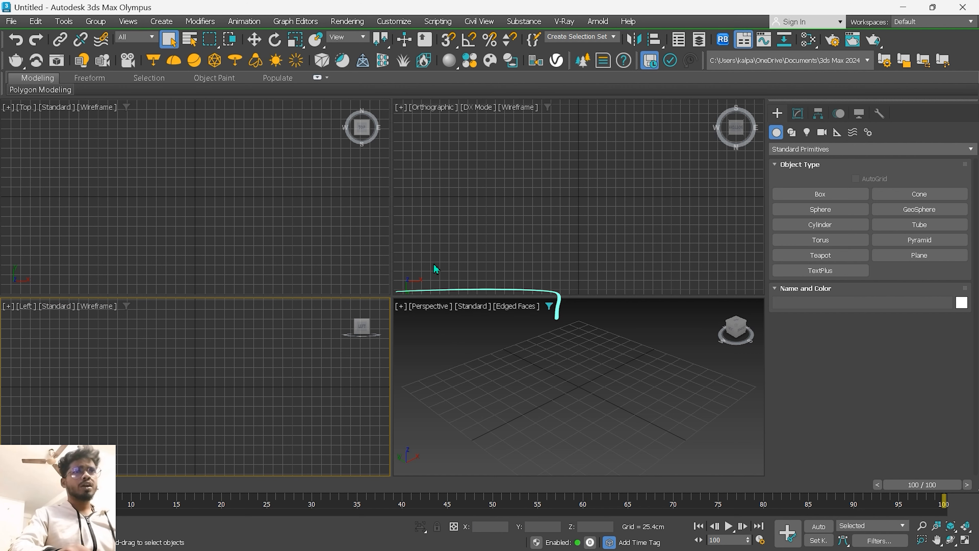
click(432, 307)
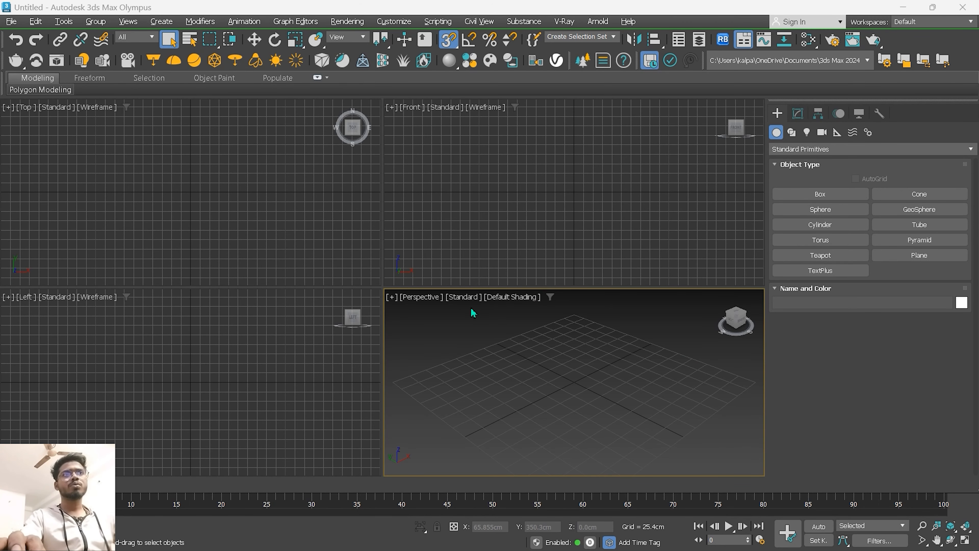
click(216, 384)
click(195, 263)
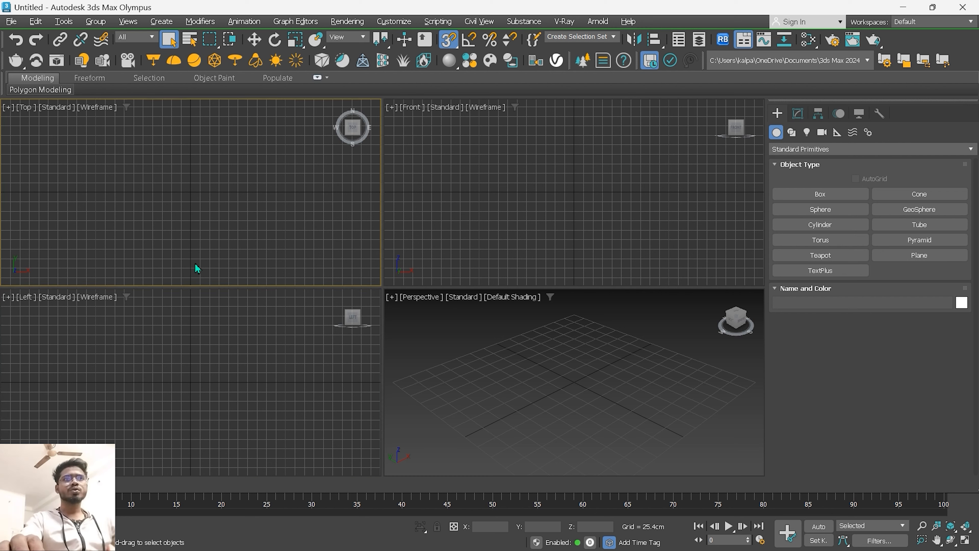
click(463, 267)
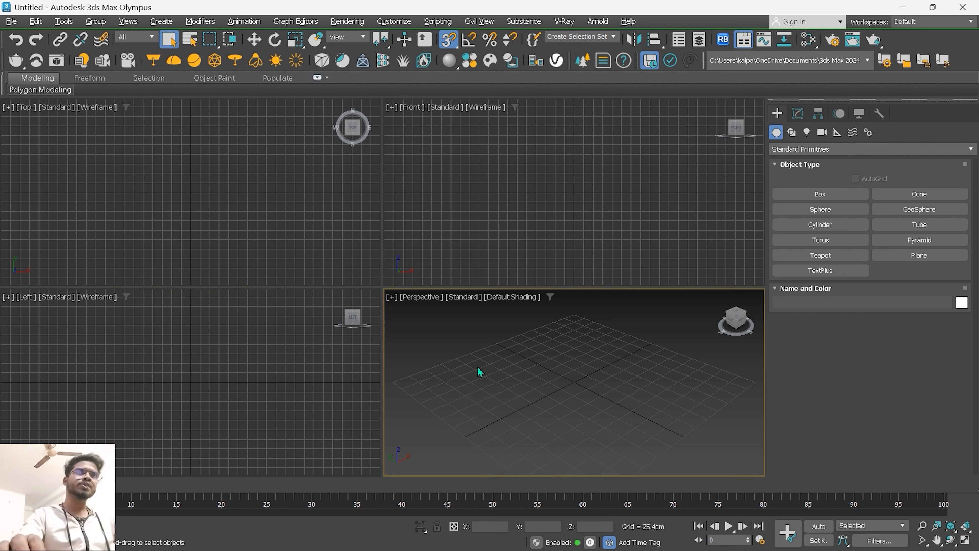
Step: Cycle through the Left, Top, Front and Perspective viewports to see how the highlighted border marks the current one
click(287, 390)
click(233, 262)
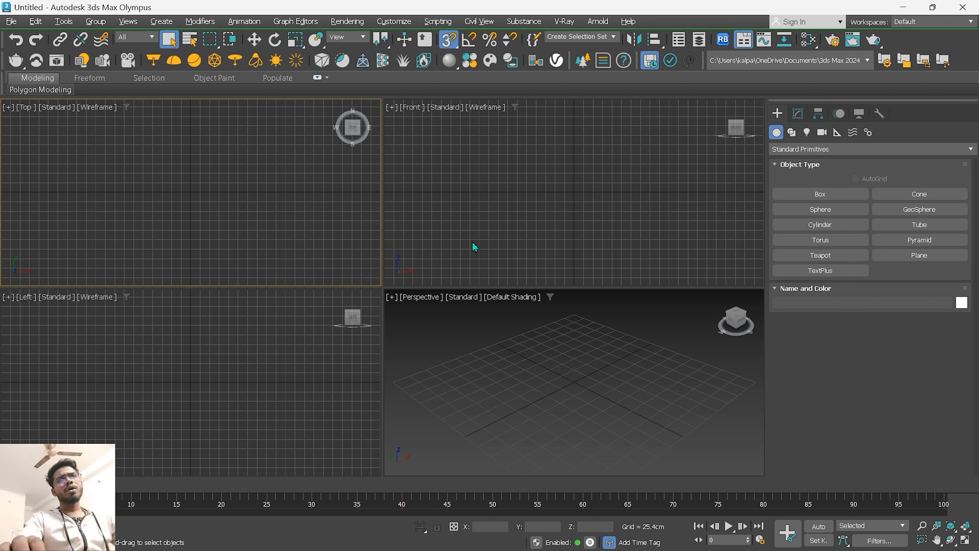
click(478, 251)
click(539, 353)
click(311, 348)
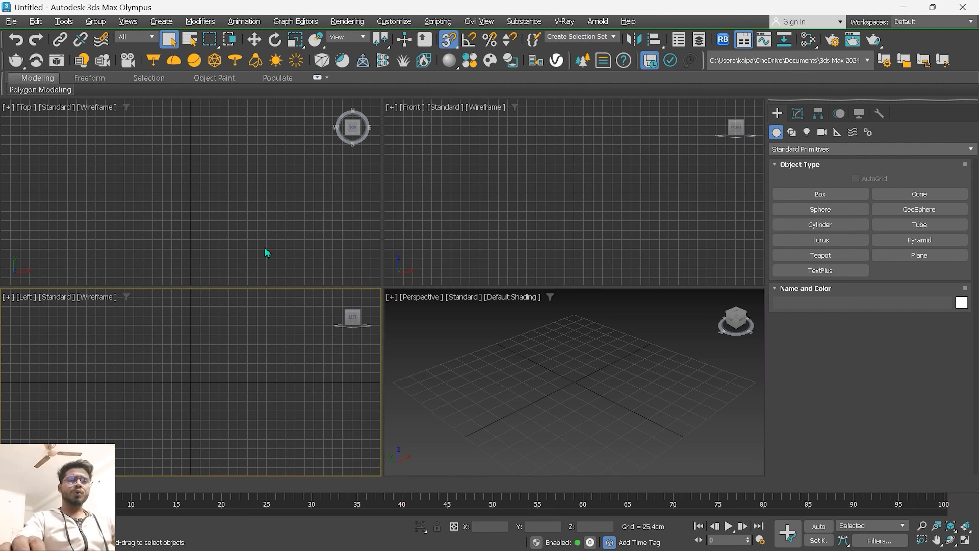
click(330, 260)
click(466, 253)
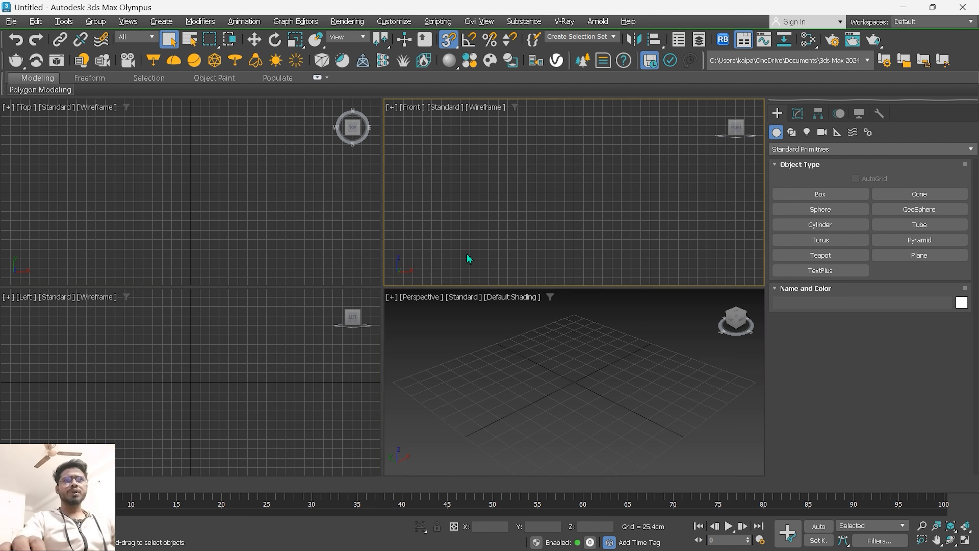
click(495, 372)
click(240, 379)
click(458, 395)
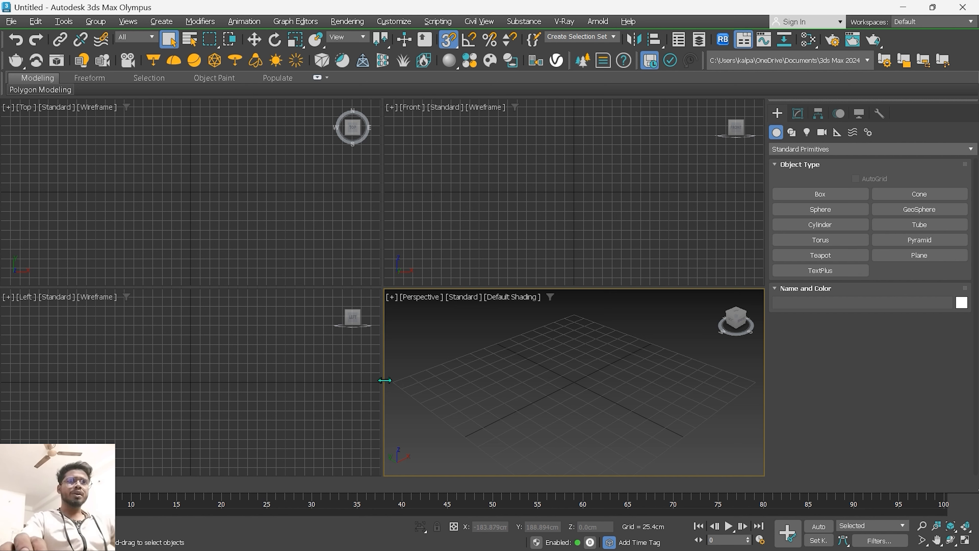
Step: Enlarge the Perspective viewport by shifting the viewport dividers, and move them back to four roughly equal viewports
drag(384, 380, 155, 426)
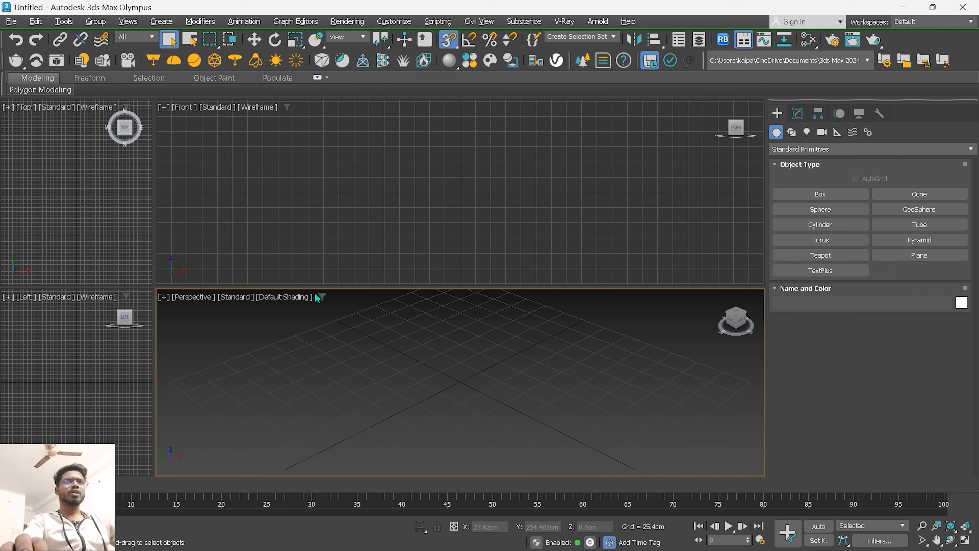
drag(314, 226, 320, 197)
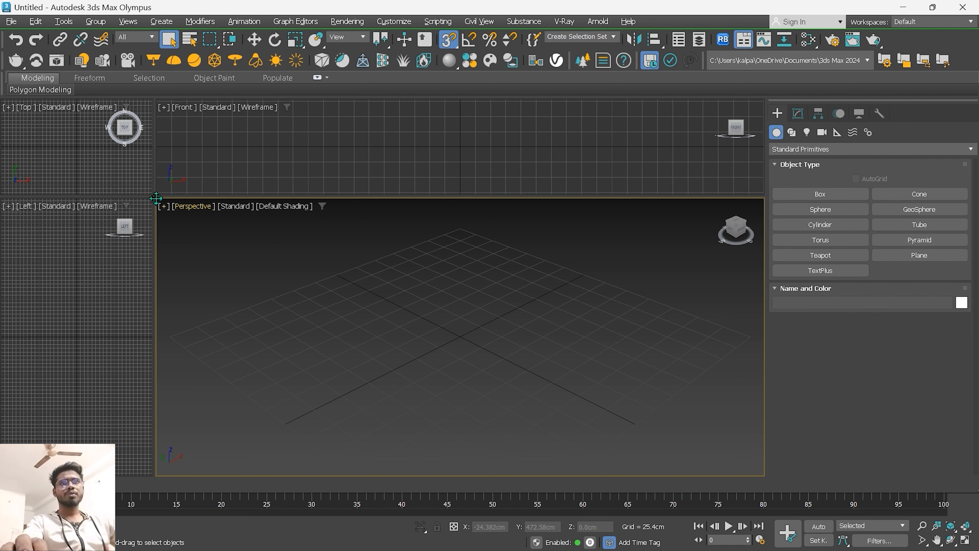
drag(156, 198, 387, 293)
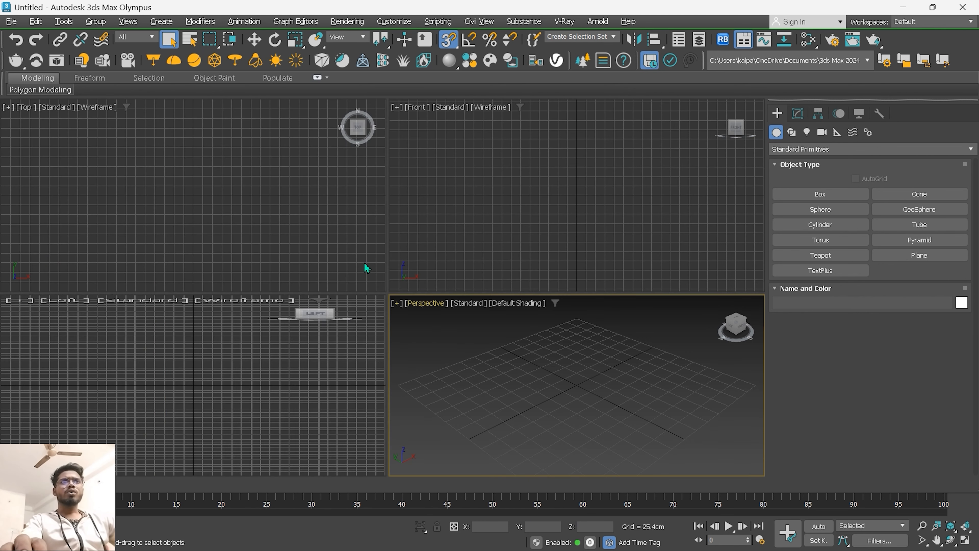
Step: Make each of the four resized viewports current in turn, ending on the Front view
click(462, 245)
click(450, 400)
click(291, 408)
click(264, 270)
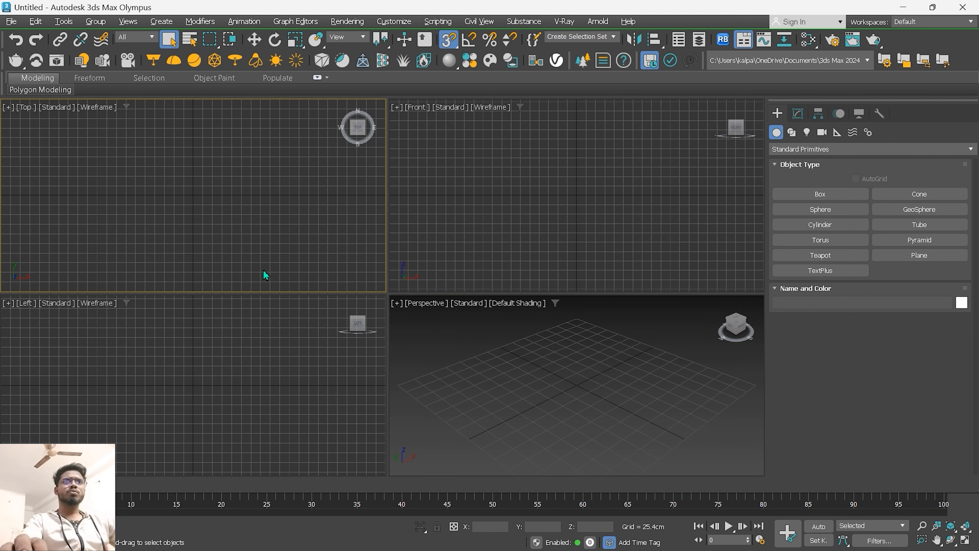
click(550, 258)
click(576, 368)
click(280, 346)
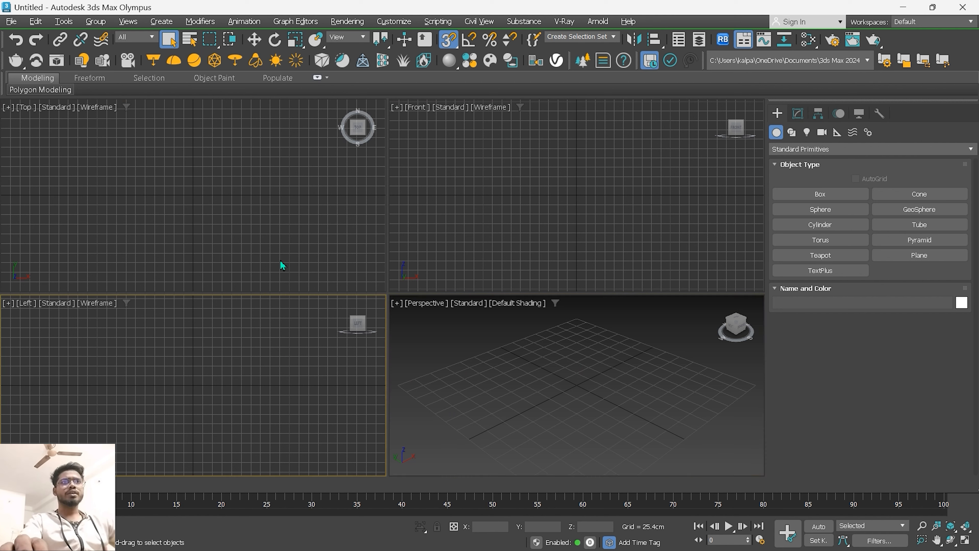
click(280, 261)
click(500, 254)
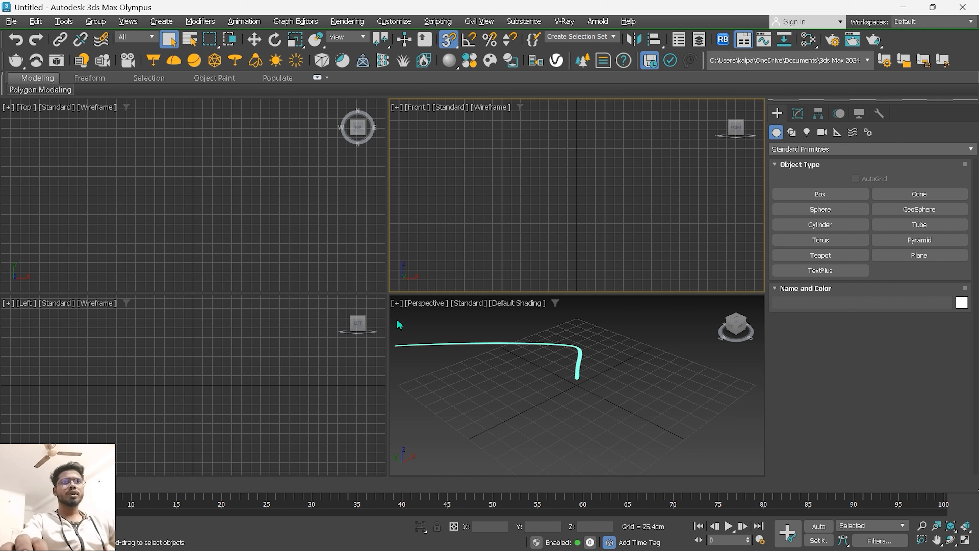
Step: Open the viewport configuration for the Perspective view and review its Background and Display Performance settings
click(396, 303)
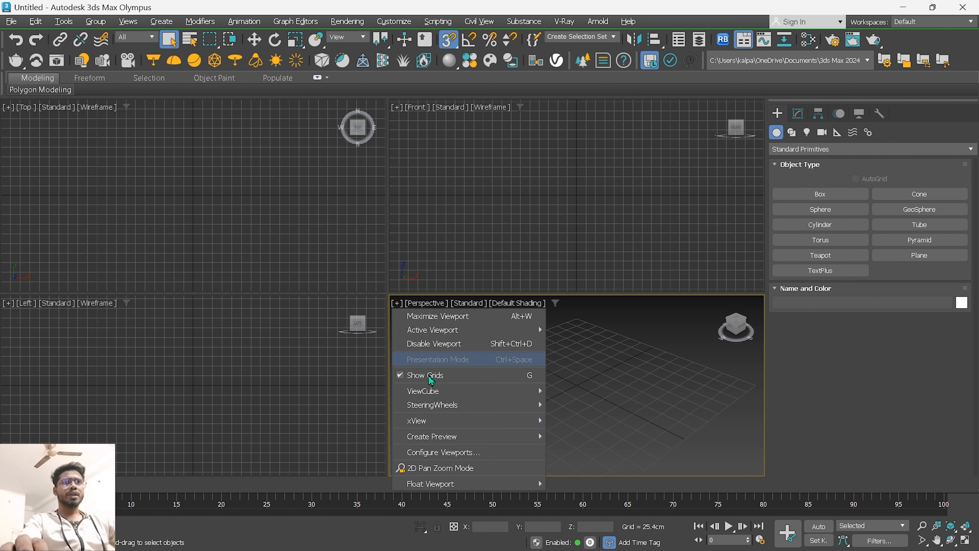
click(458, 454)
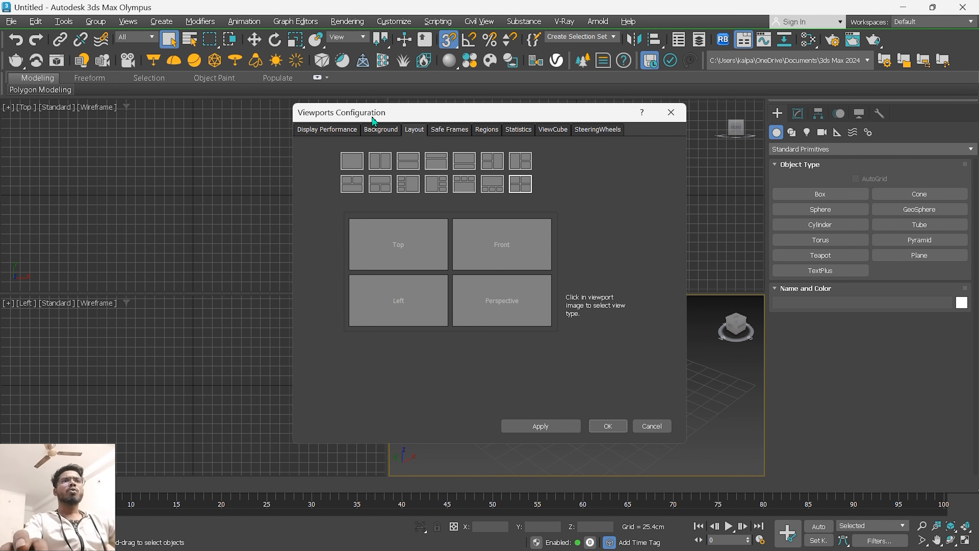
click(382, 130)
click(332, 129)
click(372, 132)
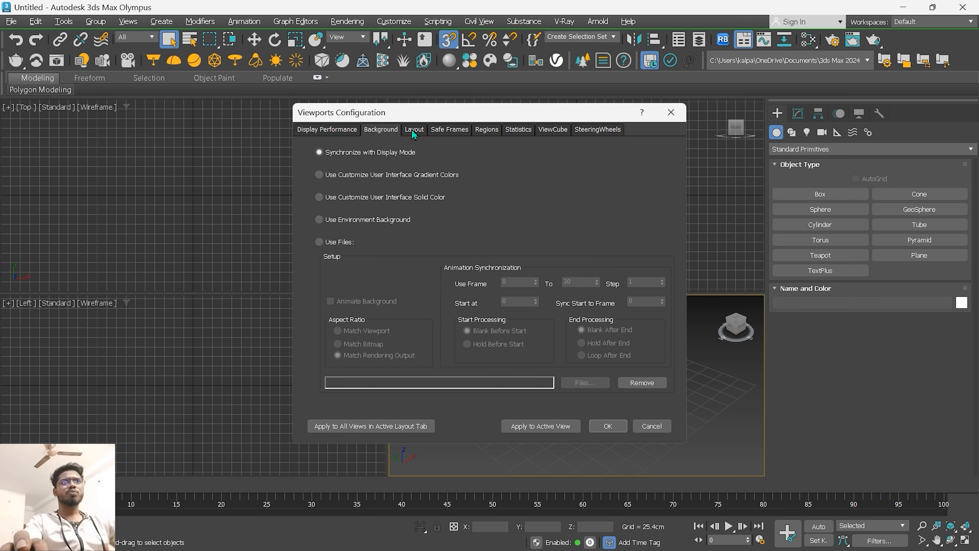
Step: Change the viewport layout to two side-by-side views, with Perspective in one and Back in the other, and apply it
click(412, 130)
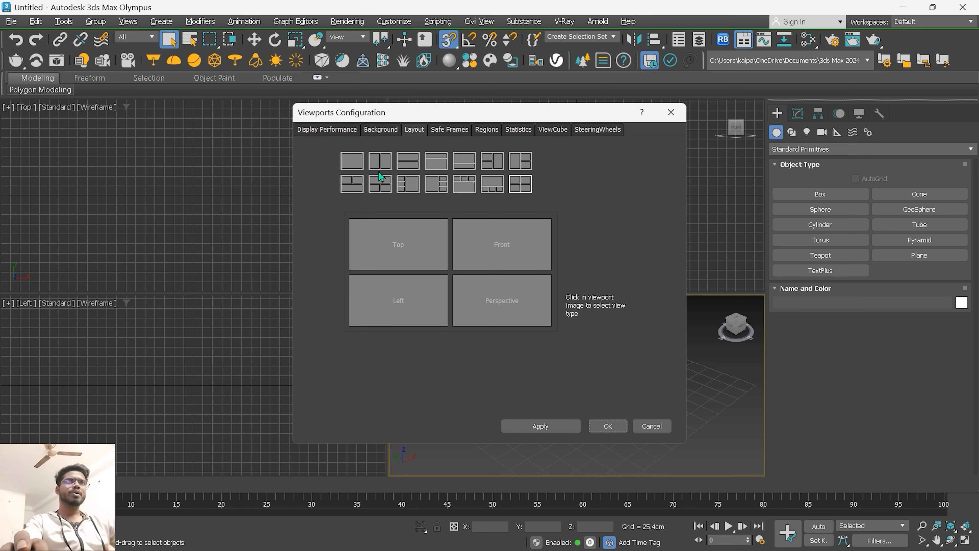
click(379, 163)
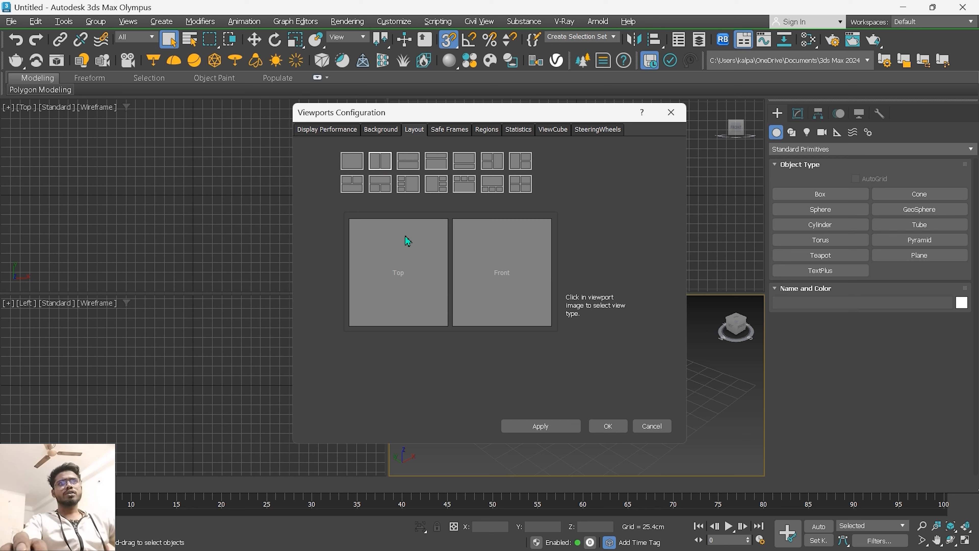
click(408, 254)
click(451, 261)
click(495, 274)
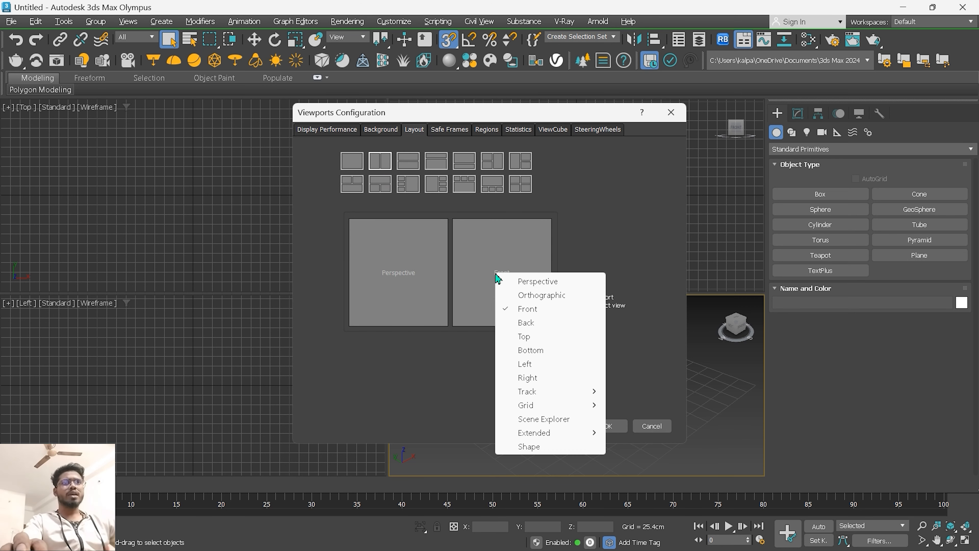
click(538, 323)
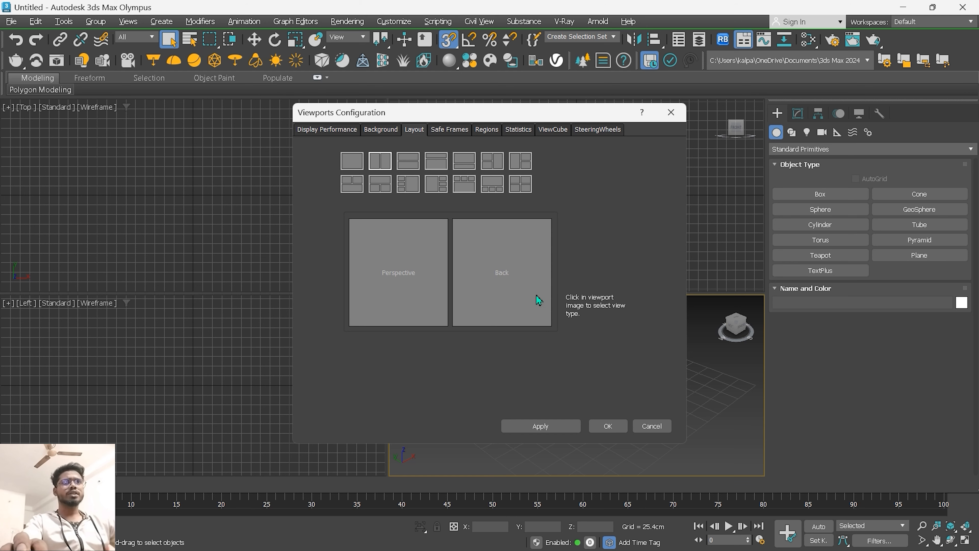
click(607, 427)
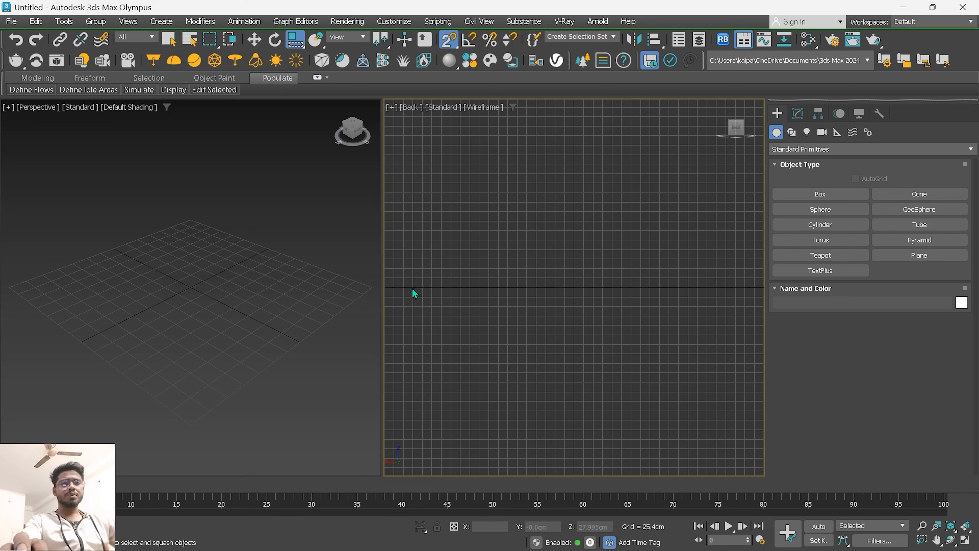
Step: Switch between the Perspective and Back viewports, leaving Perspective as the current one
click(343, 286)
click(483, 287)
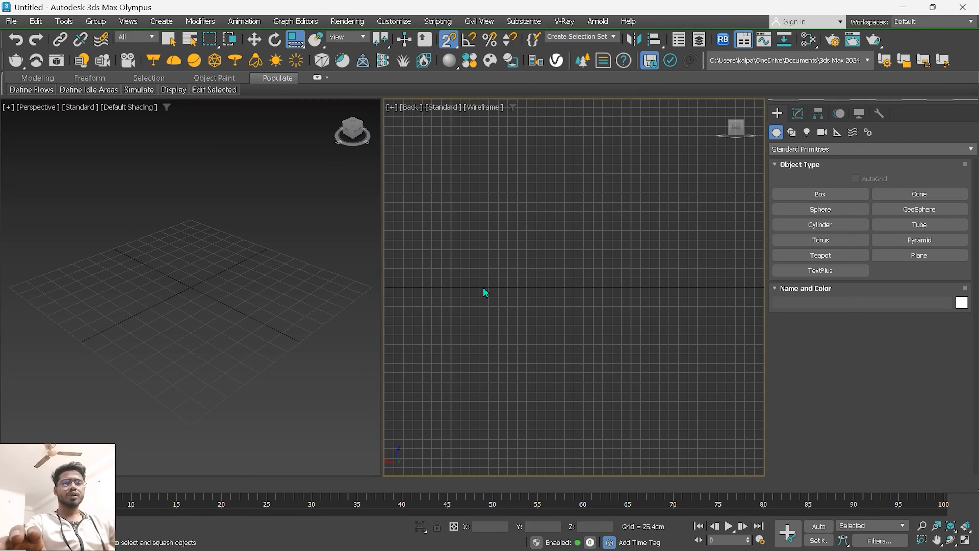
click(290, 264)
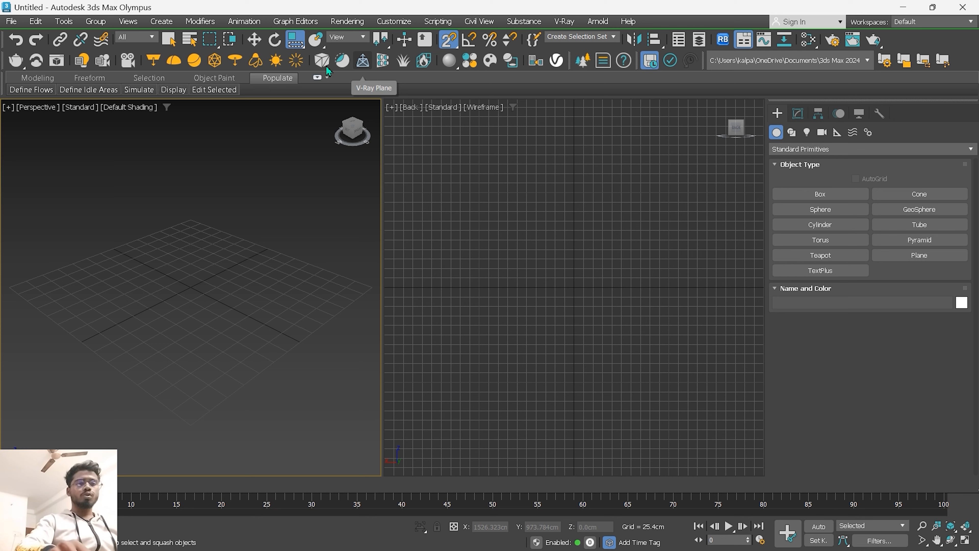
Step: Activate the Move, Rotate and Scale tools in turn, and choose the Squash variant of Scale
click(258, 44)
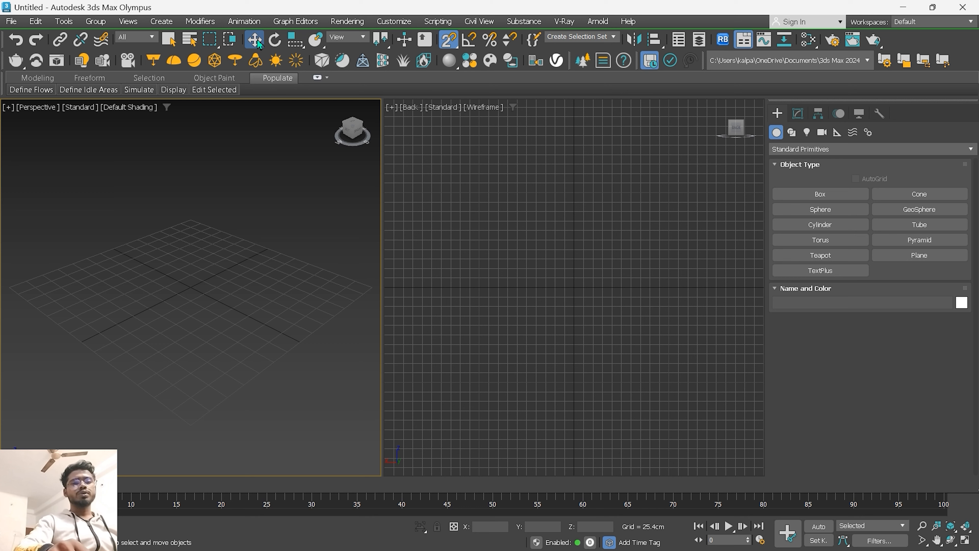
click(276, 40)
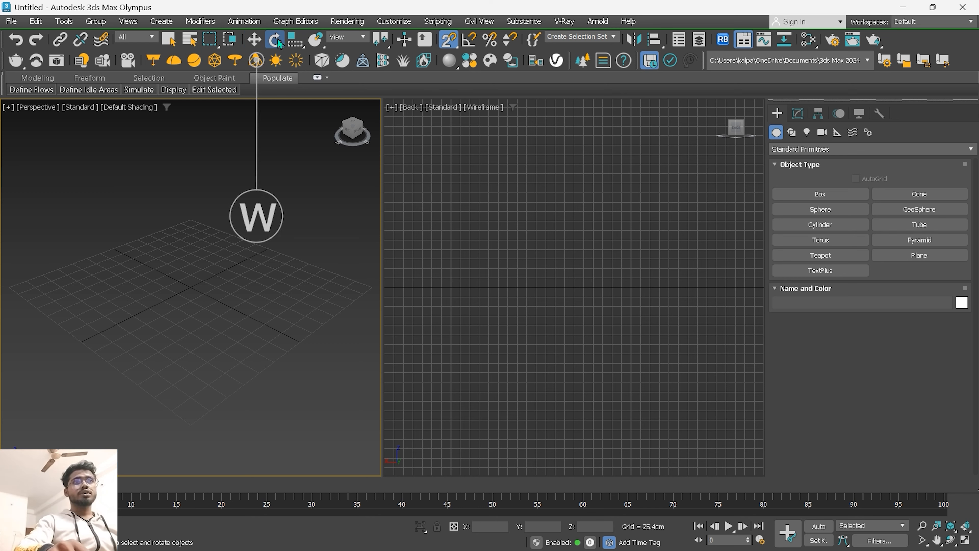
click(300, 41)
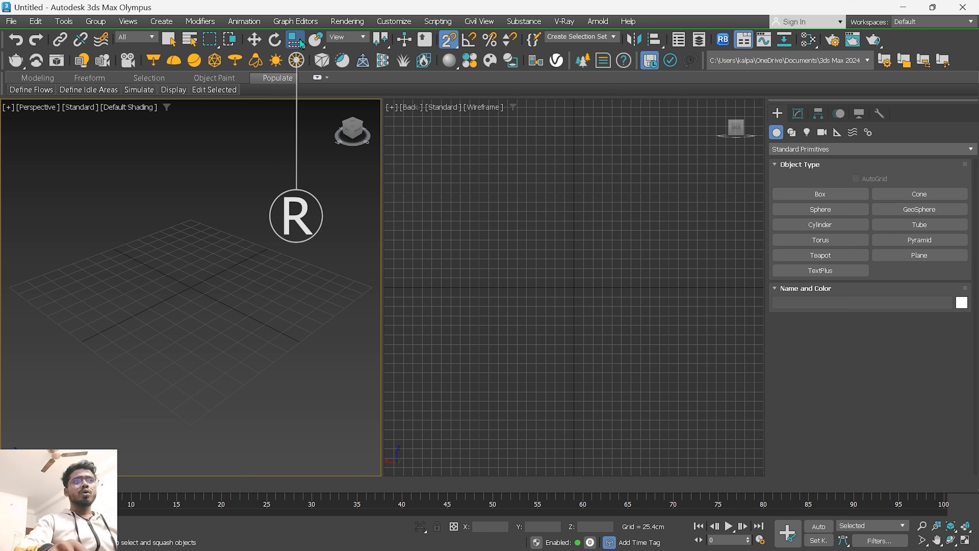
click(300, 41)
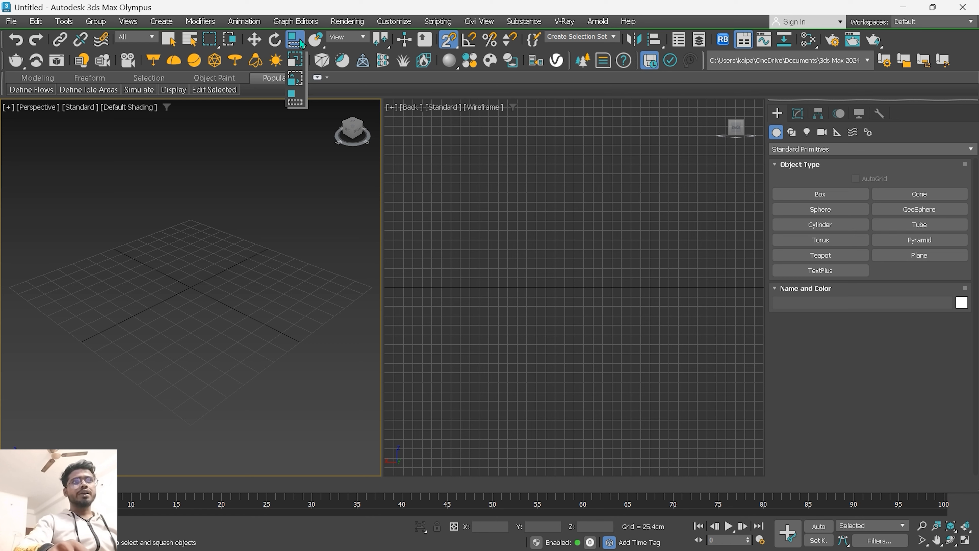
drag(301, 43, 298, 101)
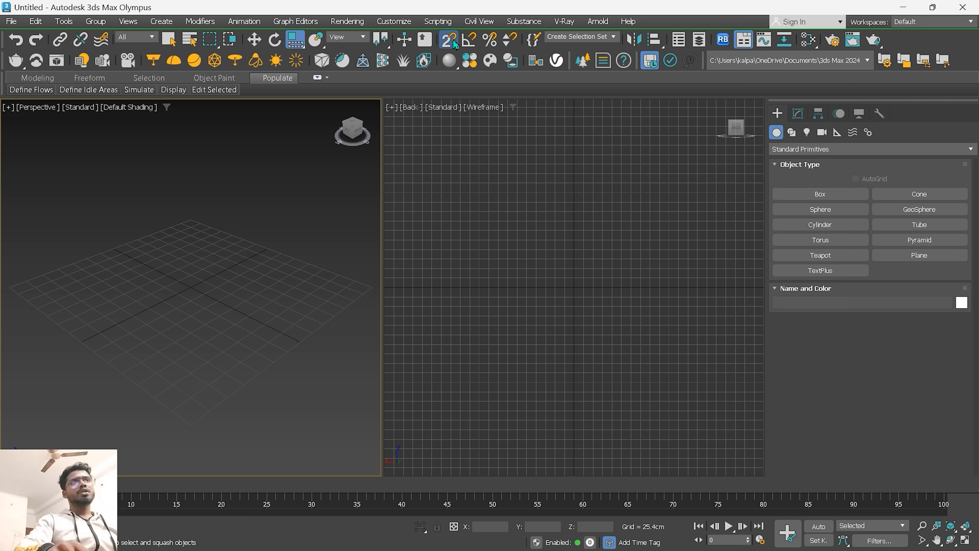
Step: Switch snapping to 3D mode, and open the Render Setup window for a look before closing it
drag(453, 39, 447, 99)
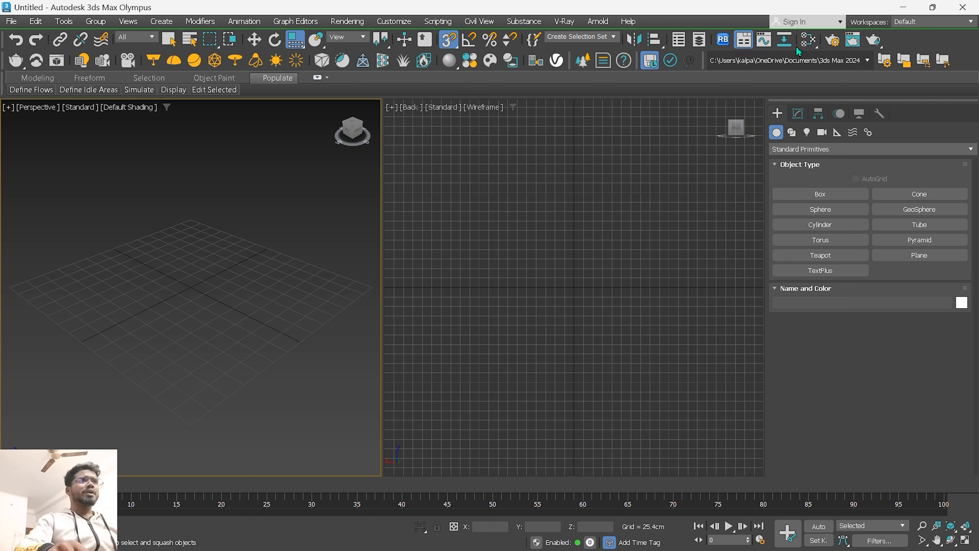
click(831, 46)
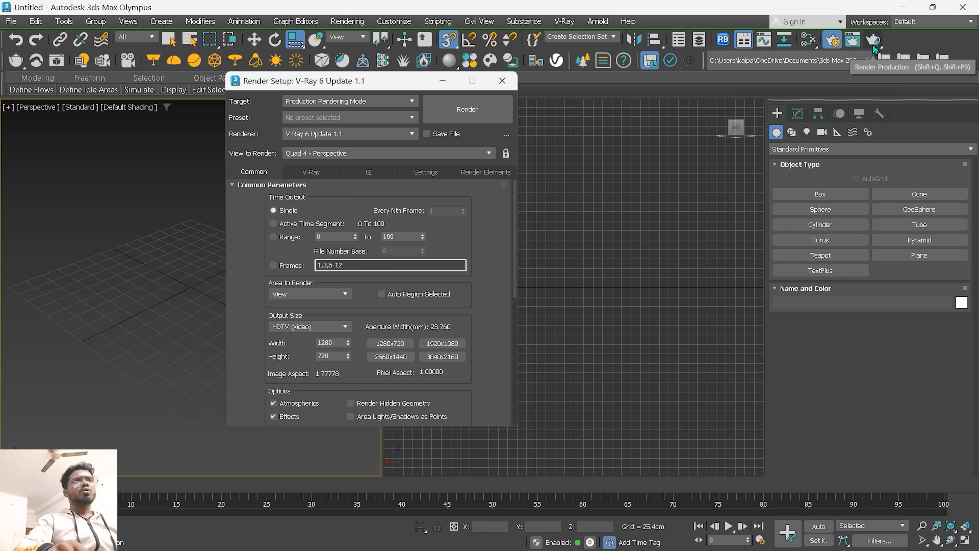
click(502, 81)
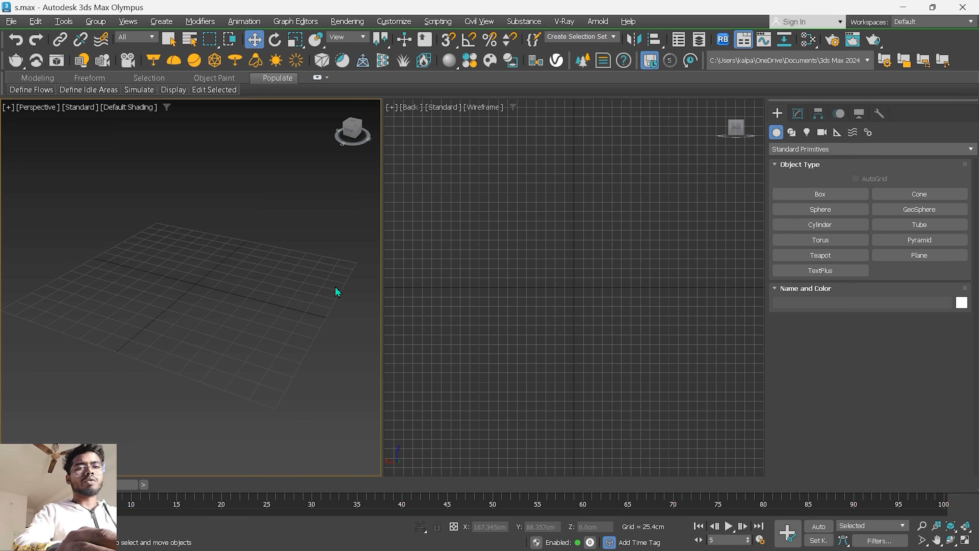
Step: Toggle the Perspective viewport between maximized and the two-view layout, leaving it maximized
key(alt+w)
key(alt+w)
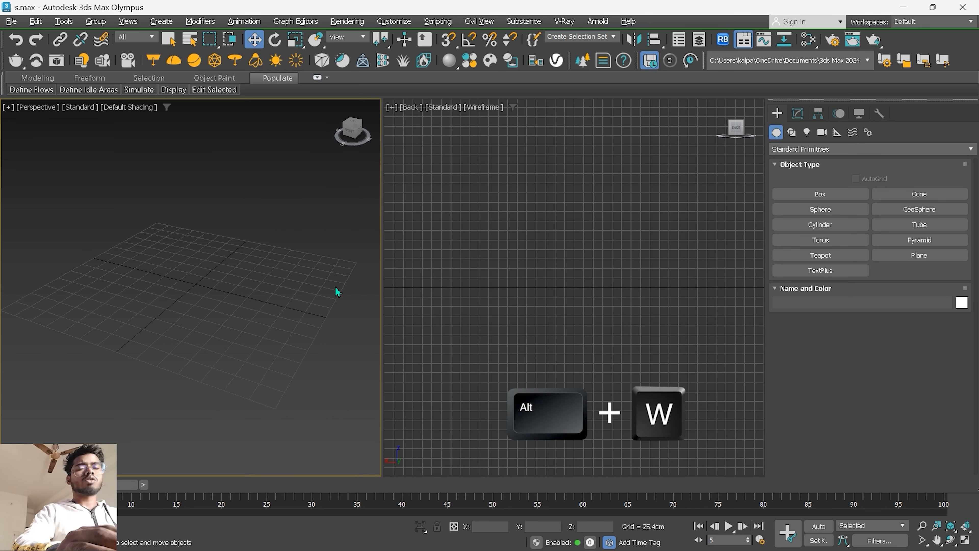
key(alt+w)
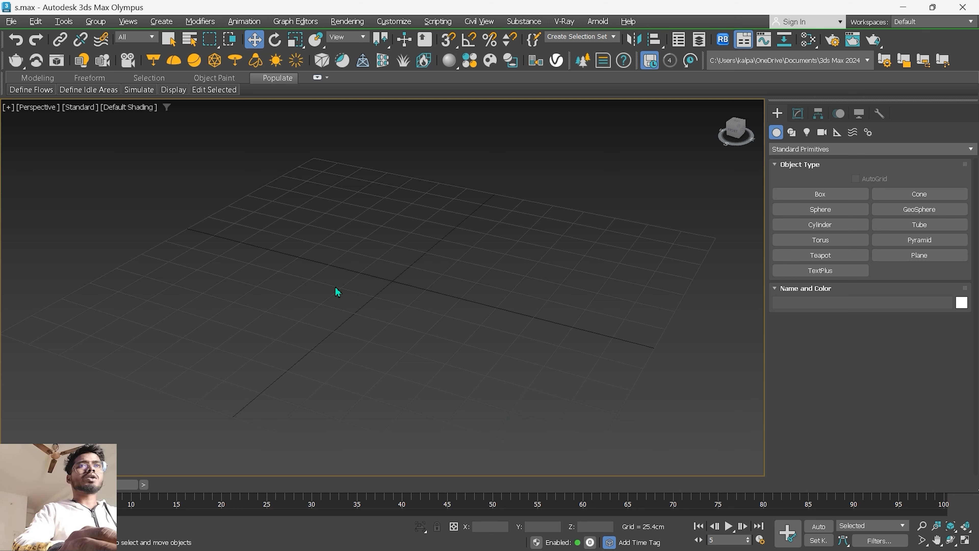
Step: Orbit, pan, and zoom the maximized Perspective view in and out to demonstrate mouse navigation
mouse_move(335, 289)
alt+middle_down()
mouse_move(376, 292)
mouse_move(334, 292)
alt+middle_up()
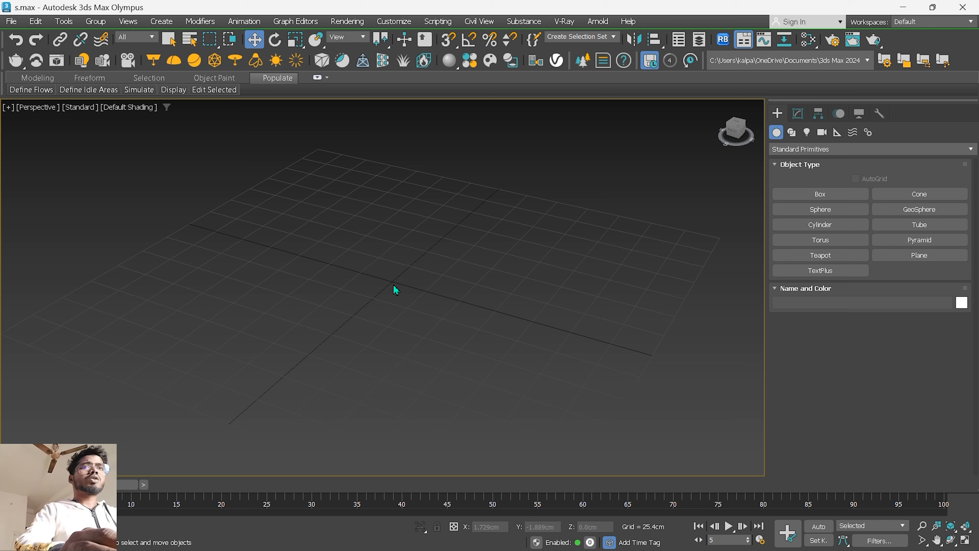
middle_drag(393, 285, 399, 307)
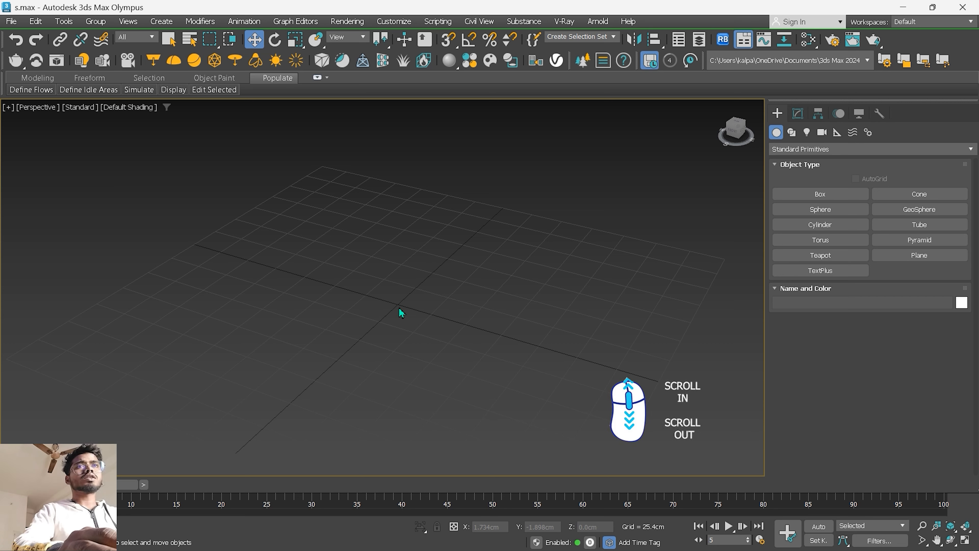
scroll(399, 308, up, 2)
scroll(400, 312, down, 2)
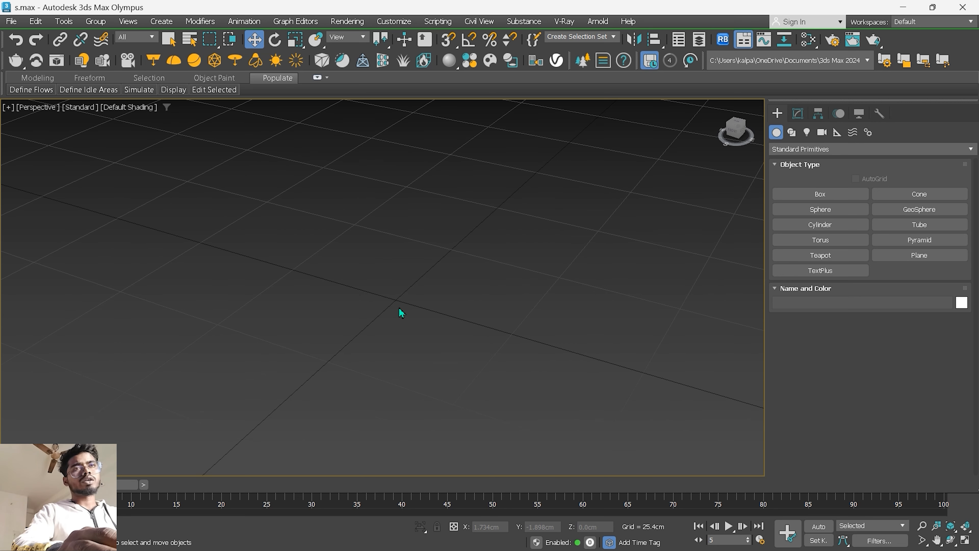
scroll(401, 312, down, 2)
scroll(401, 311, up, 2)
Step: Create two boxes in the Perspective viewport: a thin upright one and another with a base of about 35 by 100 cm
click(799, 191)
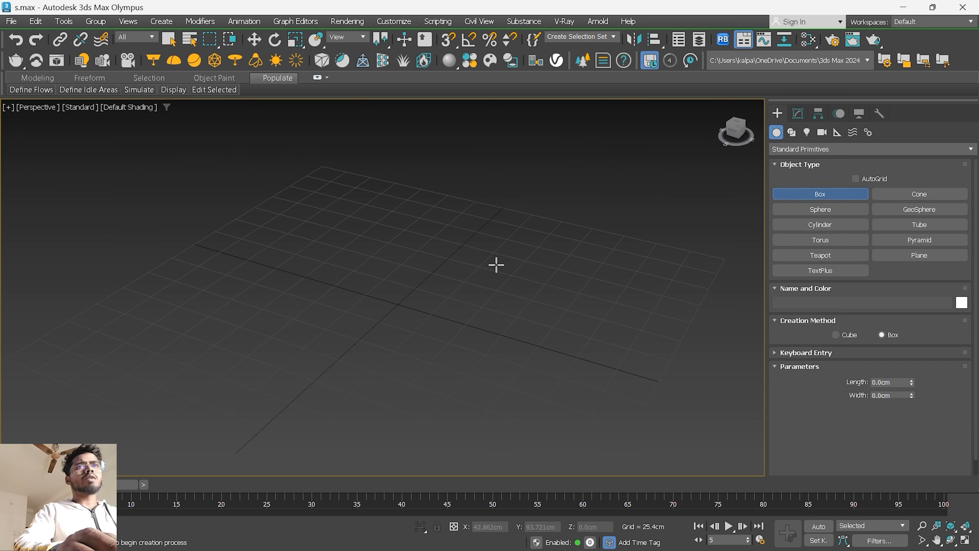
drag(407, 270, 344, 315)
click(347, 233)
click(566, 227)
drag(485, 271, 605, 334)
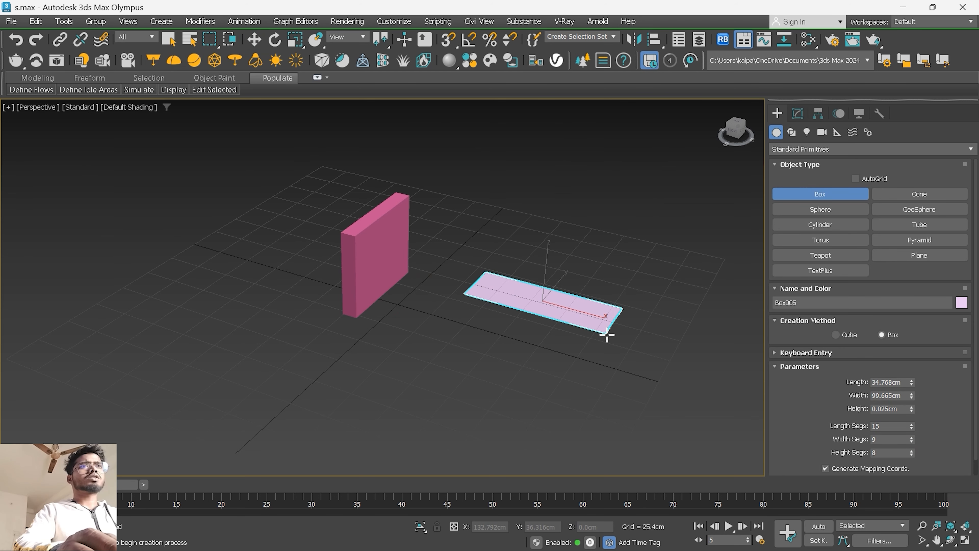
click(628, 210)
right_click(666, 232)
scroll(548, 370, down, 3)
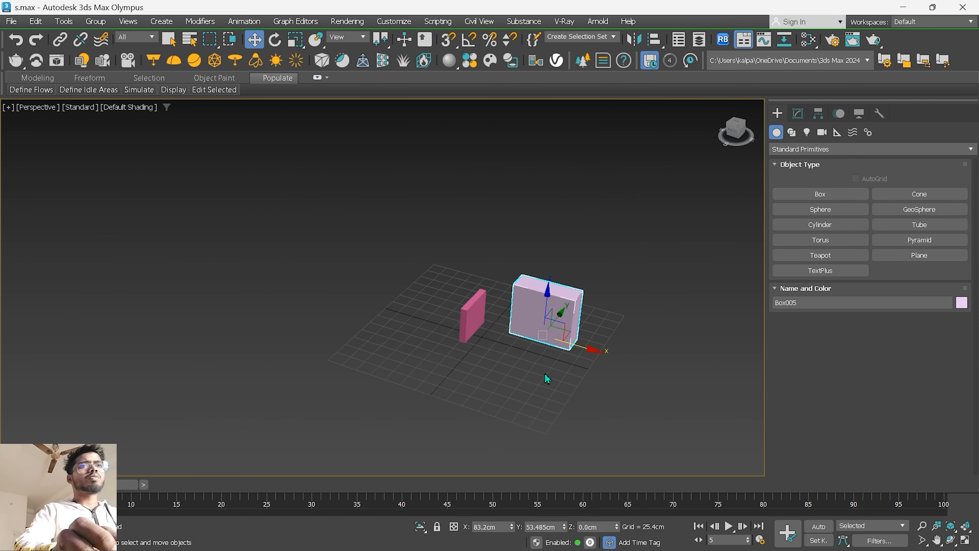
Step: Delete the thin pink box in the Perspective viewport and select the remaining lilac box
click(460, 324)
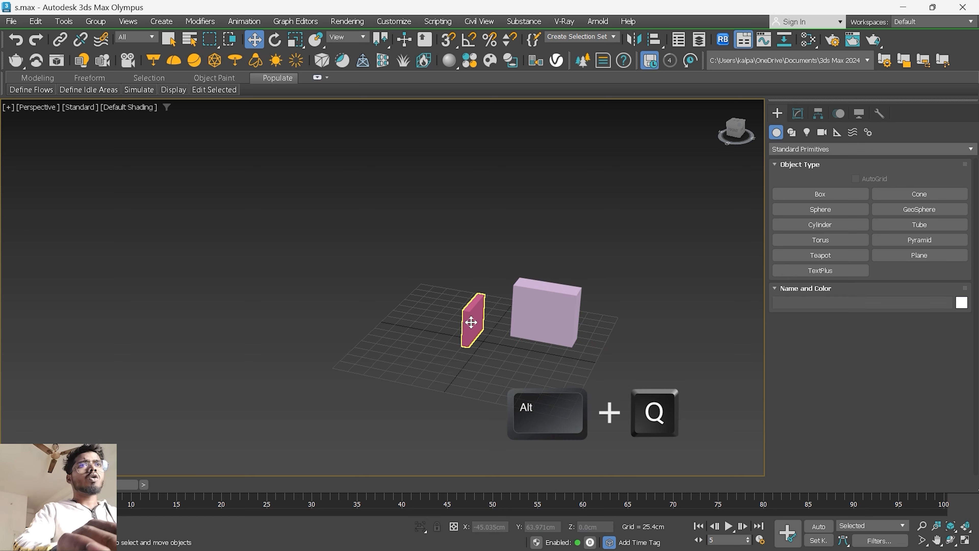
click(470, 323)
key(Delete)
scroll(476, 325, up, 5)
middle_drag(531, 350, 487, 354)
click(558, 299)
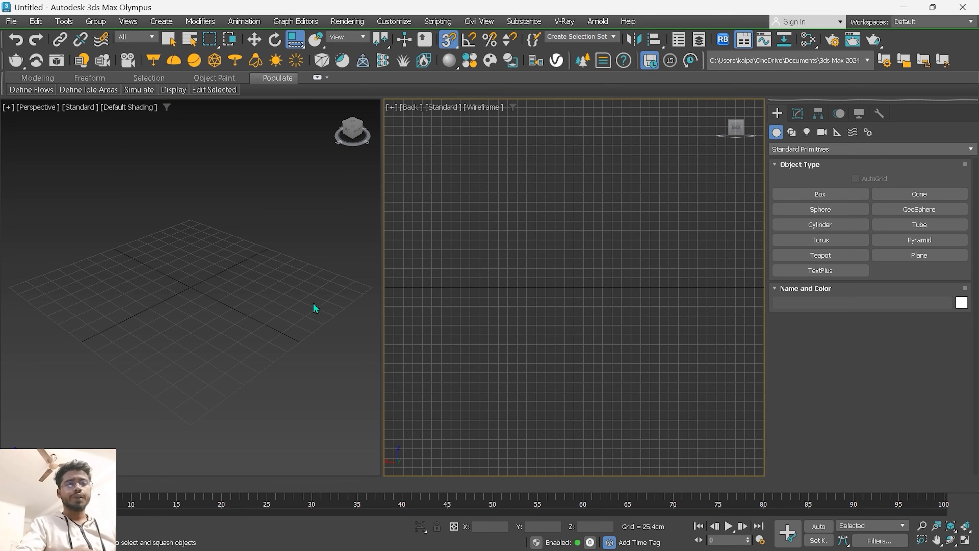
Step: Reset the scene to the default four-viewport setup and confirm the reset
click(12, 21)
click(27, 53)
click(480, 304)
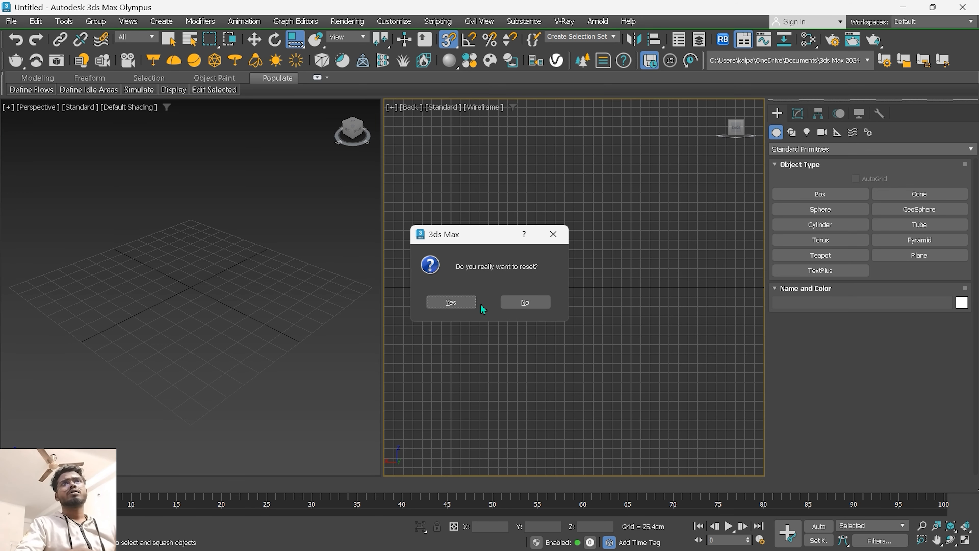
click(453, 301)
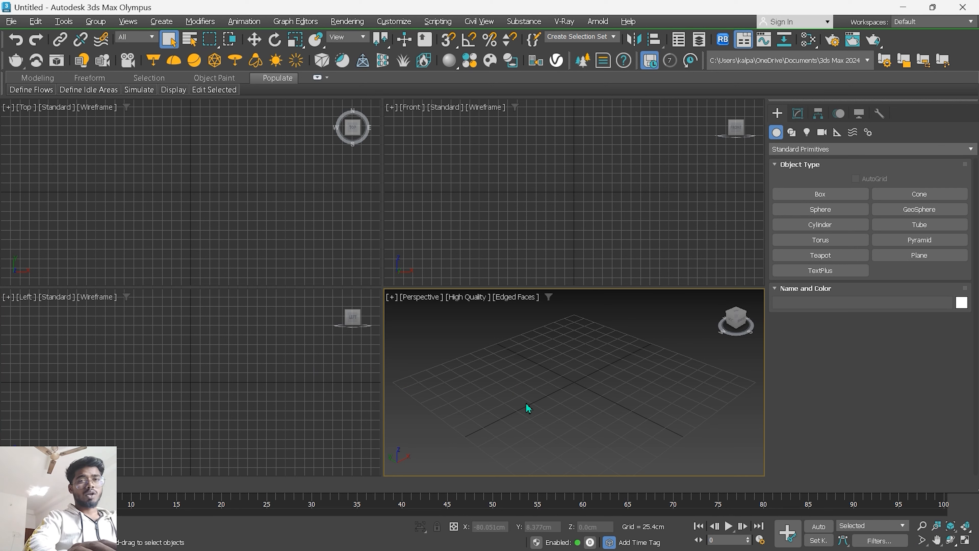
Step: Look through the Standard Primitives available for creation without choosing one
click(258, 386)
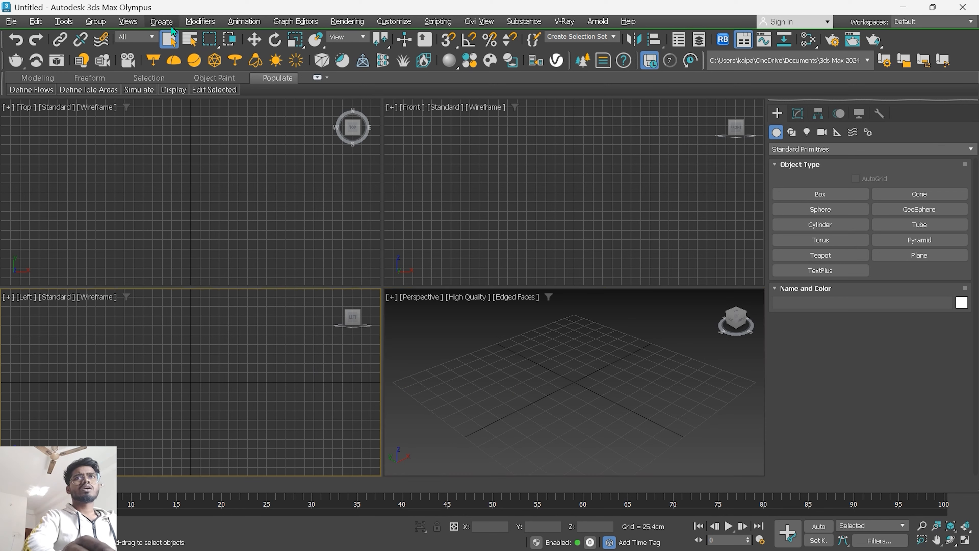
click(162, 21)
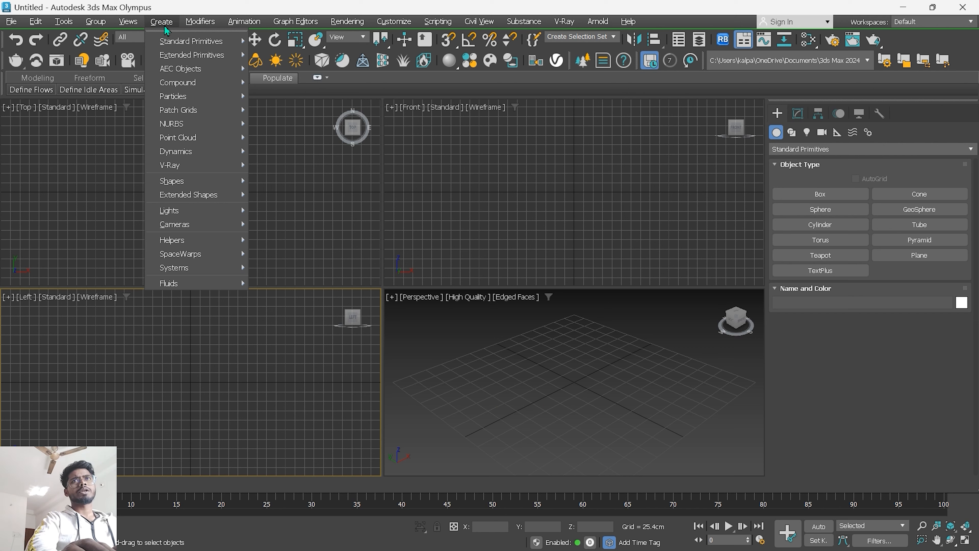
mouse_move(172, 44)
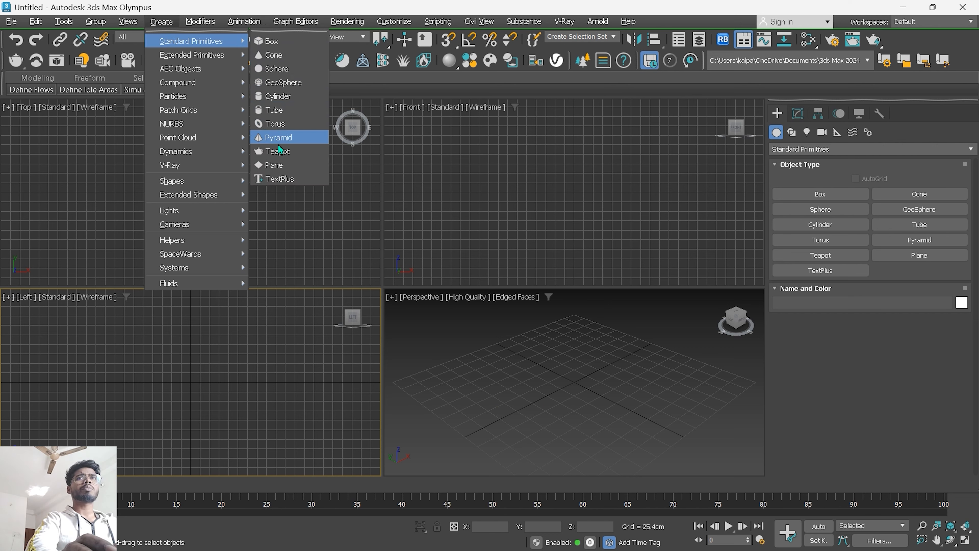
click(480, 207)
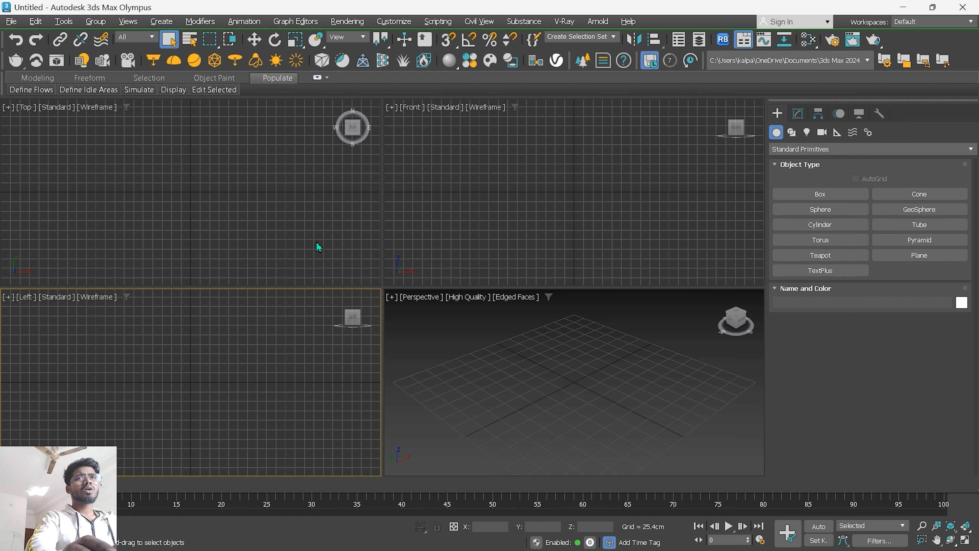
click(316, 242)
click(319, 344)
click(444, 309)
click(522, 275)
click(294, 254)
click(279, 352)
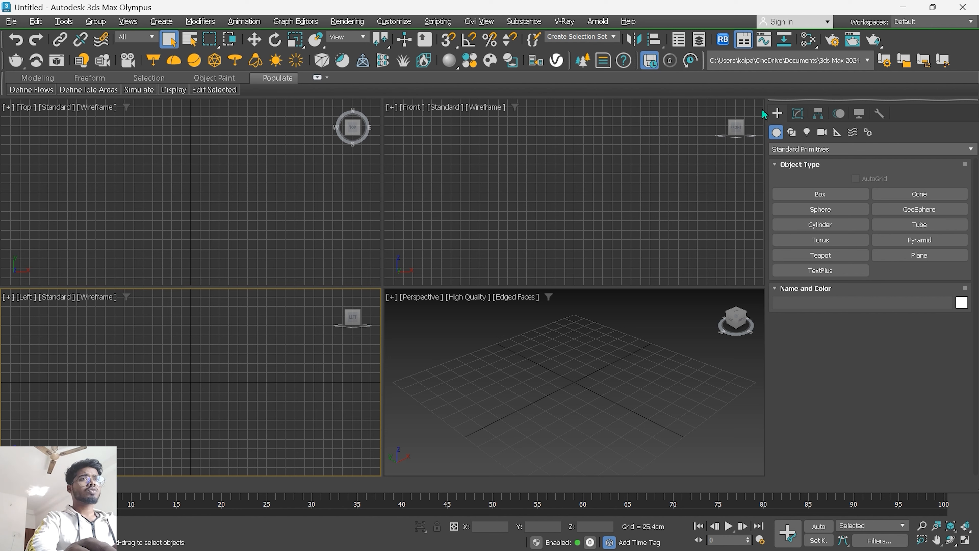
Step: Examine the geometry categories available for creation, keep Standard Primitives, and review its object types once more
click(796, 115)
click(777, 113)
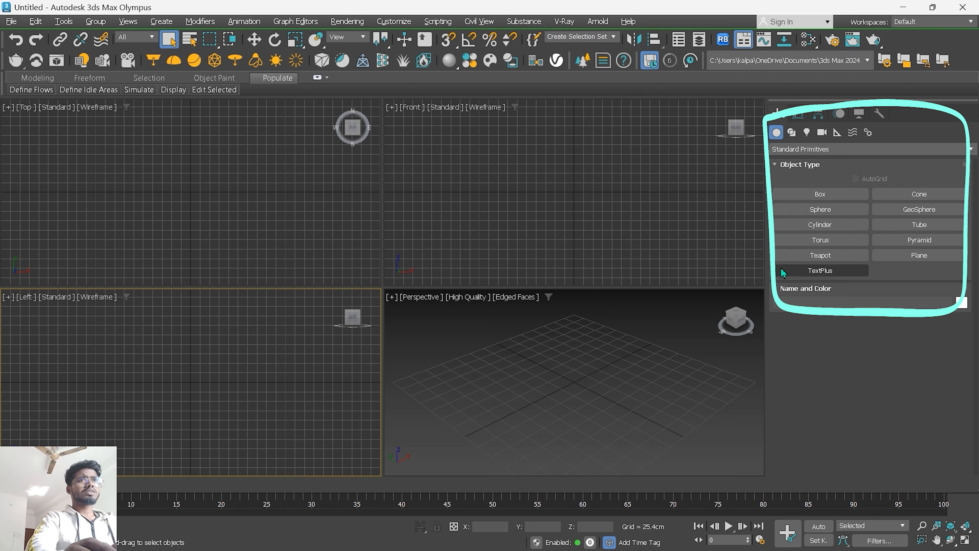
click(800, 149)
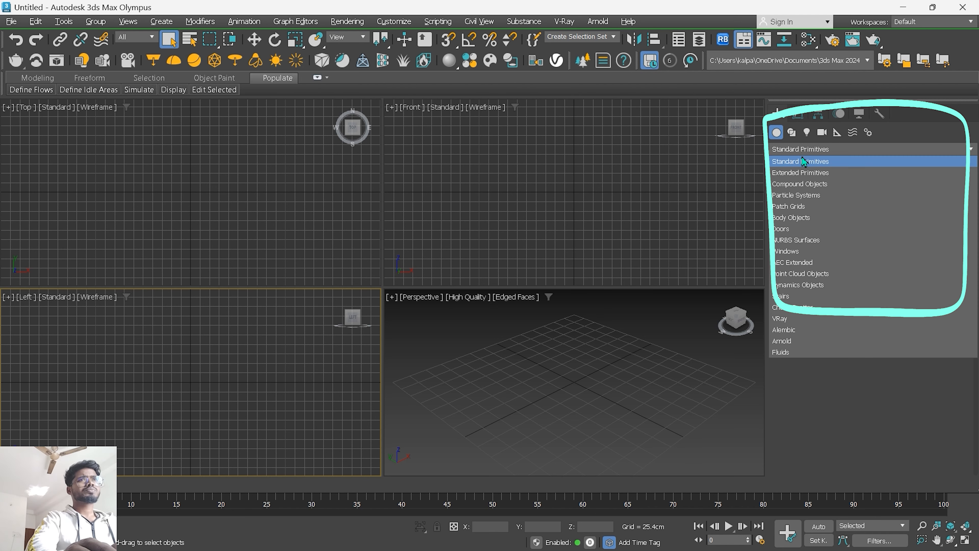
click(805, 161)
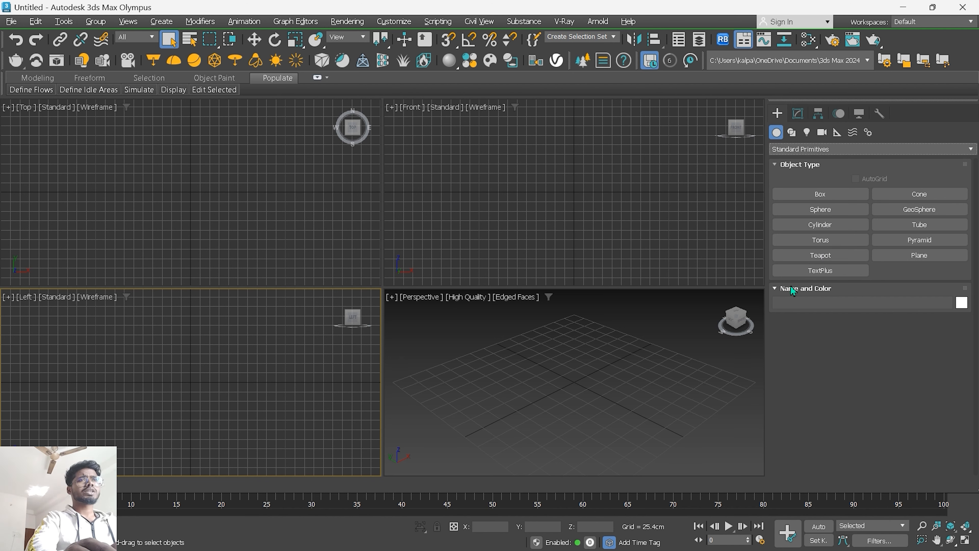
click(161, 21)
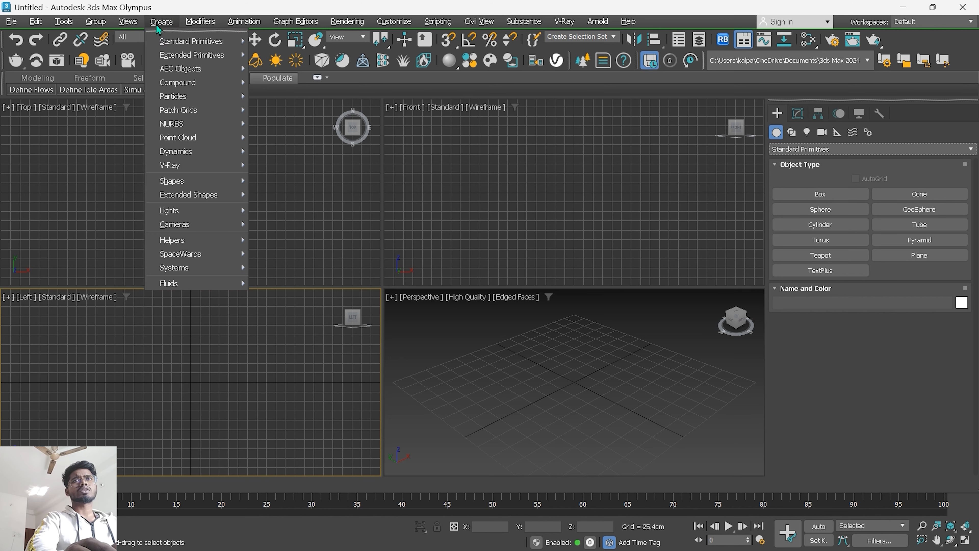
mouse_move(165, 43)
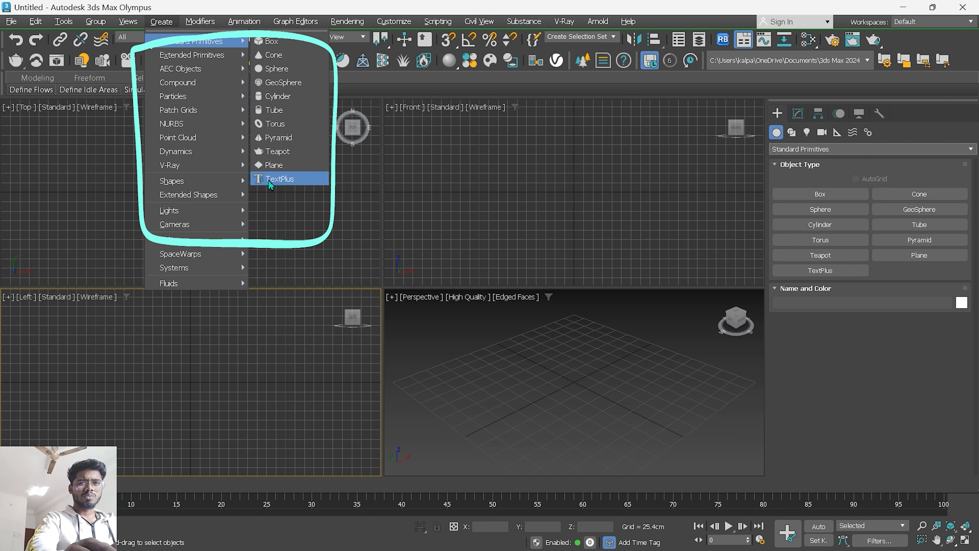
click(602, 268)
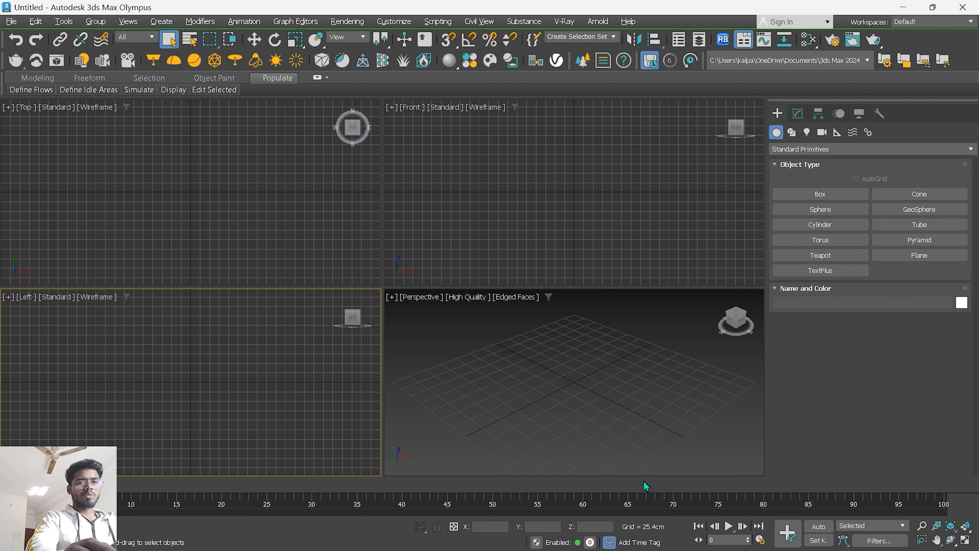
Step: Create a box in the Perspective viewport about 139 cm long, 184 cm wide and 99 cm high
click(795, 196)
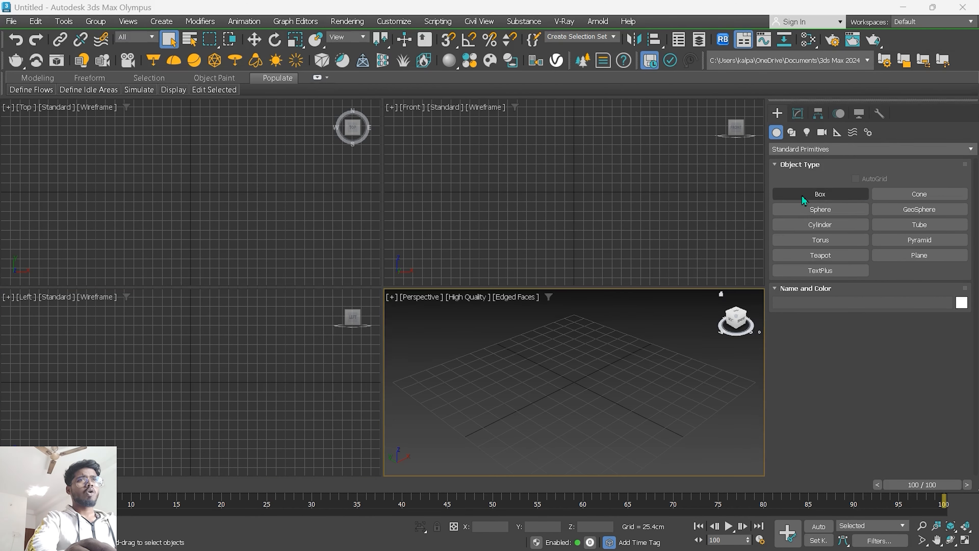
click(804, 200)
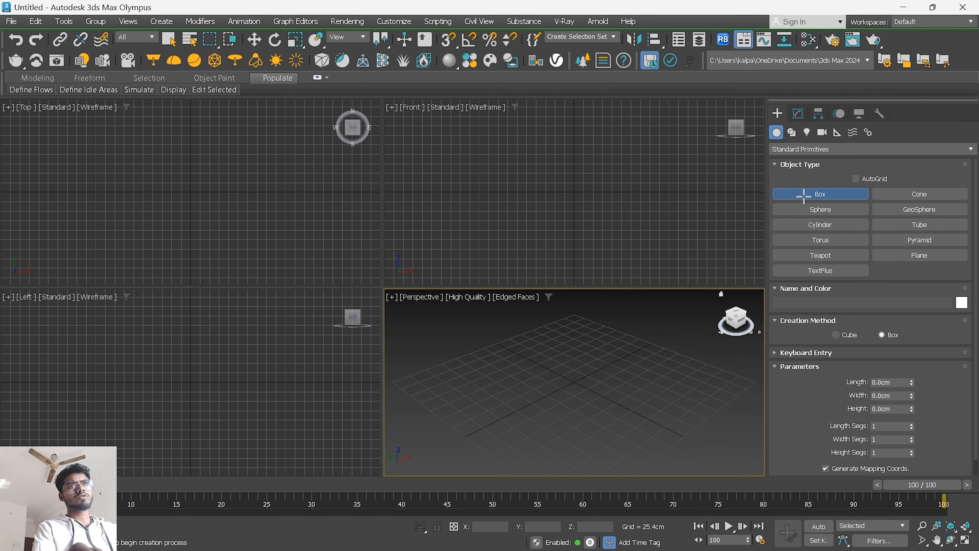
drag(494, 398, 664, 385)
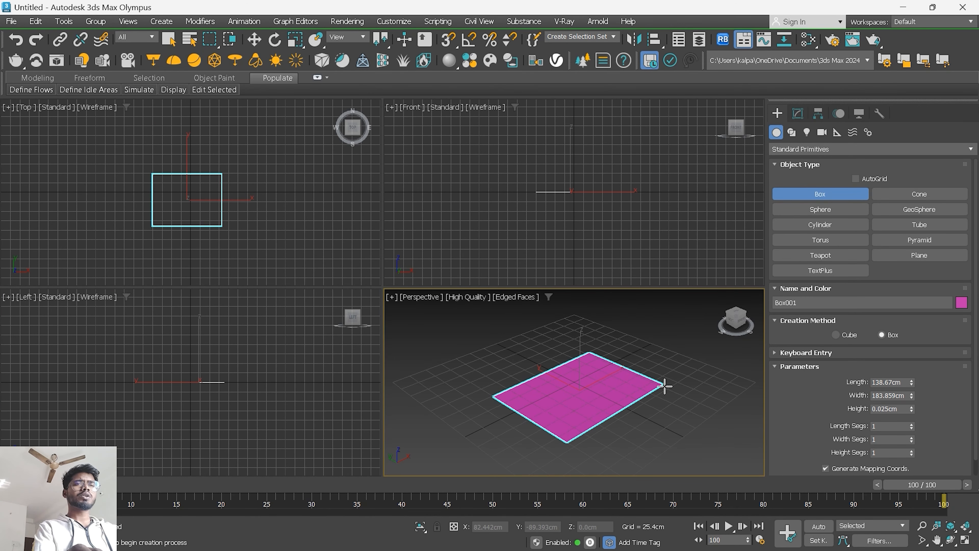
click(671, 312)
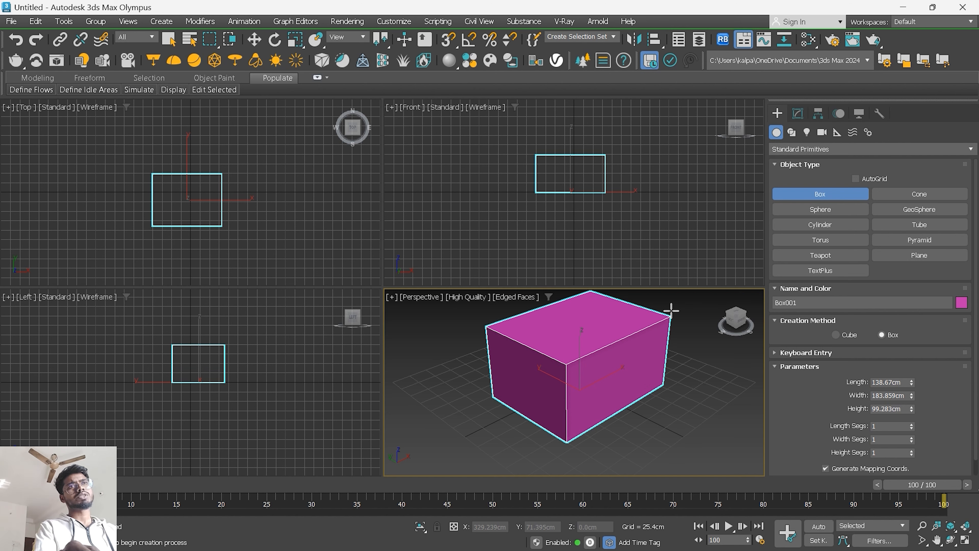
Step: Demonstrate framing the selected box in the Perspective viewport after orbiting and zooming away from it
key(z)
alt+middle_drag(684, 386, 684, 371)
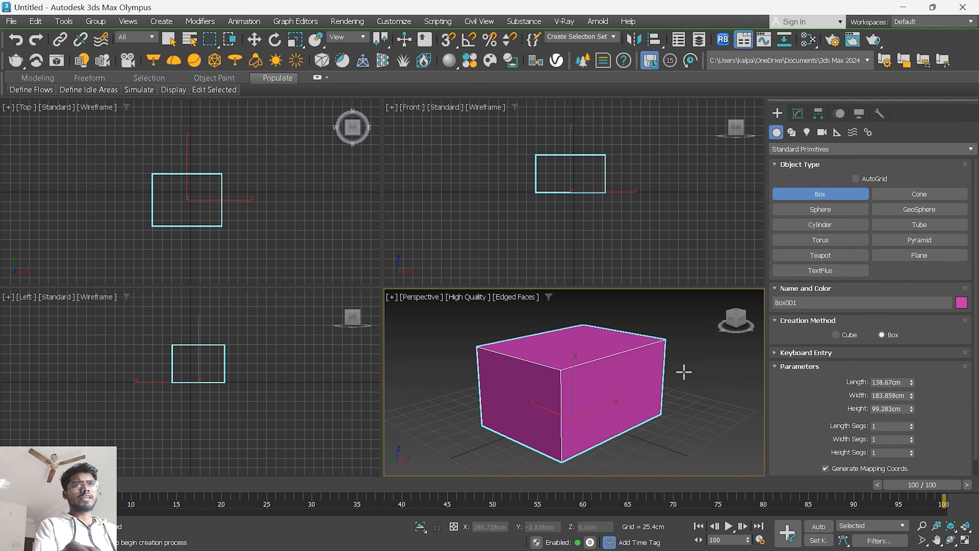
scroll(662, 381, down, 5)
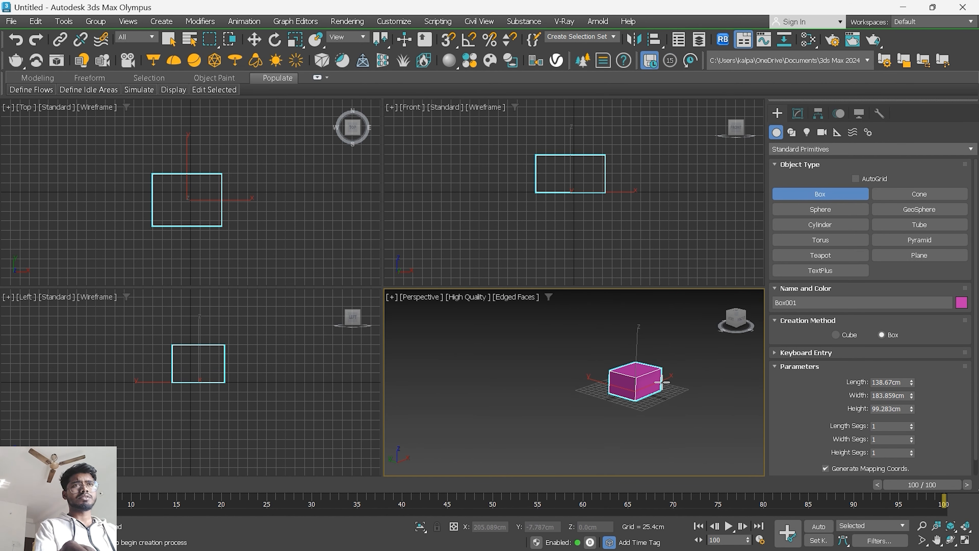
key(z)
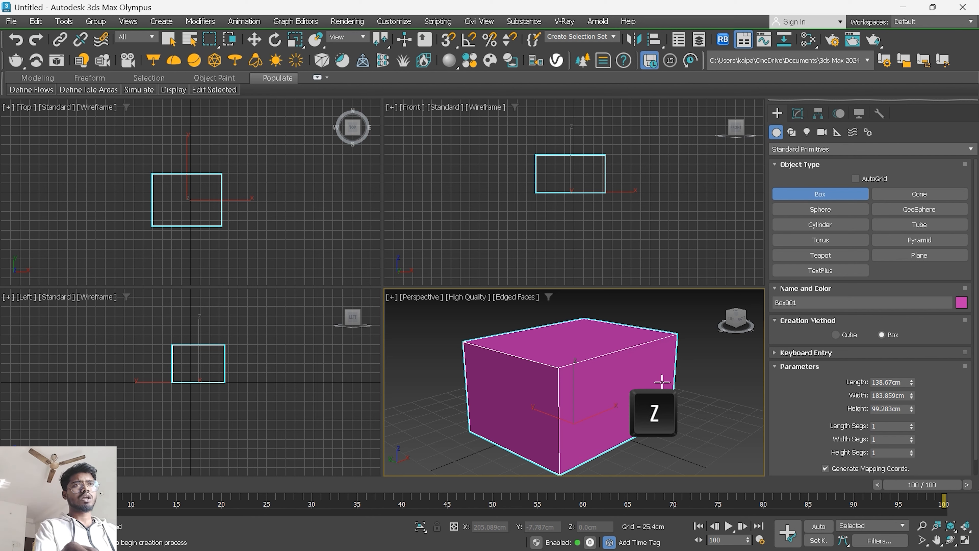
scroll(662, 381, down, 5)
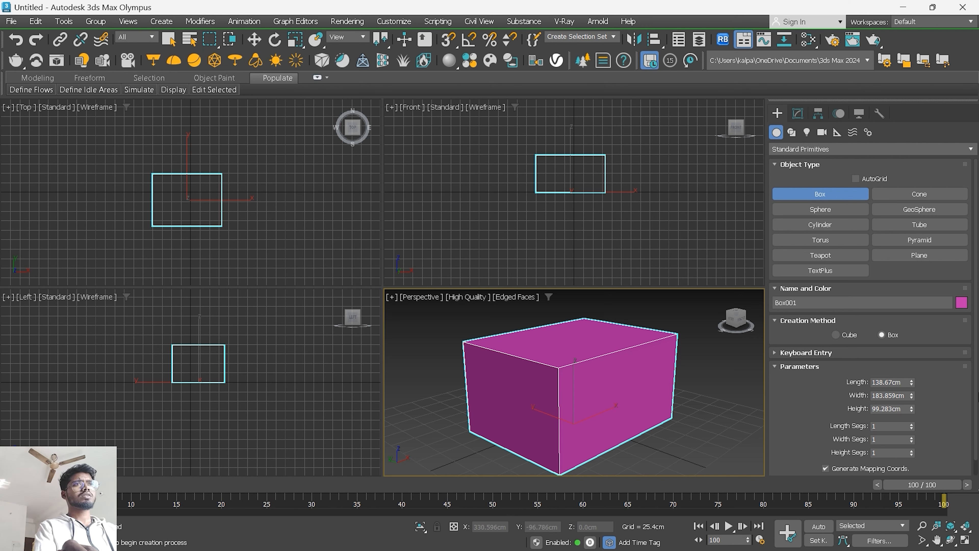
Step: Enlarge the box to about 177.5 cm long, 246.4 cm wide and 126.1 cm high
scroll(913, 381, down, 1)
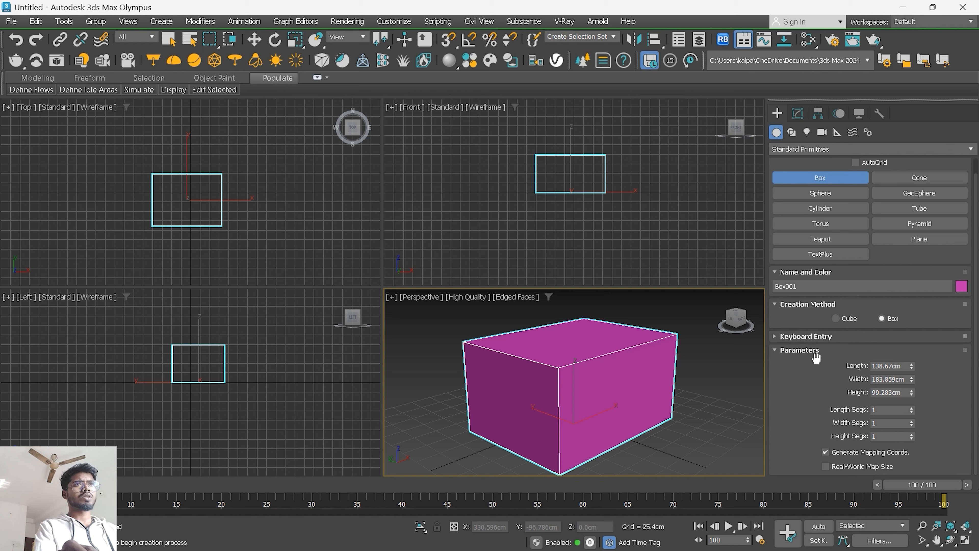
mouse_move(775, 313)
mouse_down()
mouse_move(957, 308)
mouse_move(936, 515)
mouse_move(765, 506)
mouse_move(756, 314)
mouse_move(819, 302)
mouse_up()
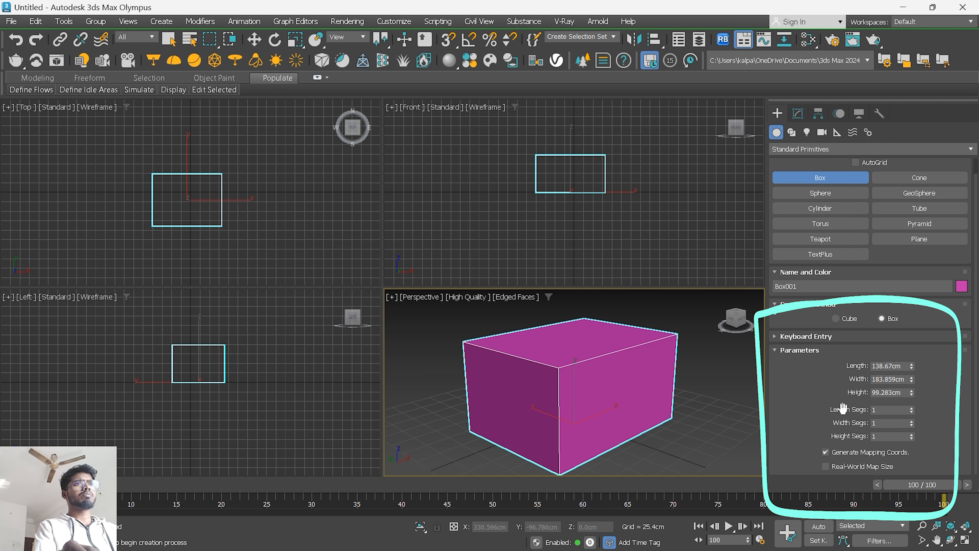
mouse_move(912, 367)
mouse_down()
mouse_move(911, 353)
mouse_move(912, 381)
mouse_up()
click(911, 378)
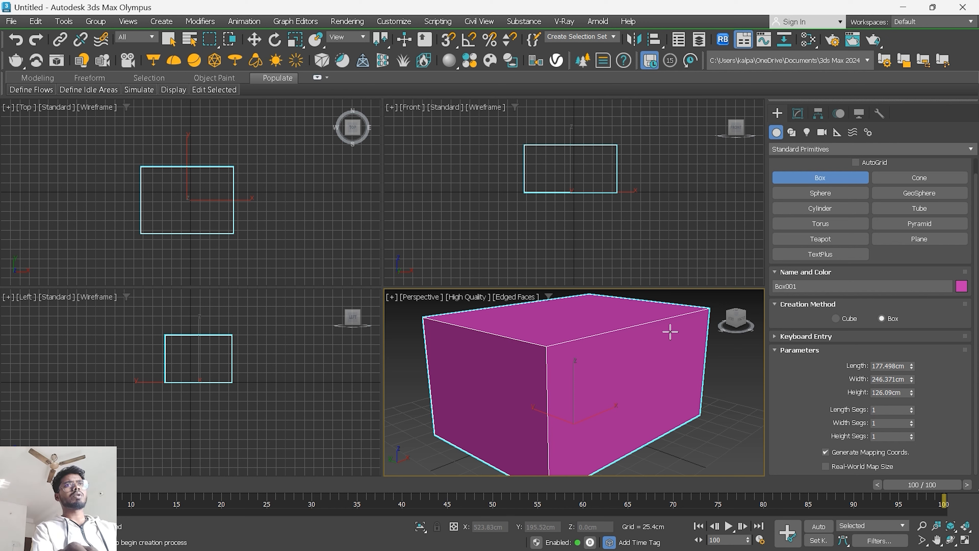
Step: Draw a second box in the Front viewport beside the first, about 94 cm long, 98 cm wide and -138 cm high
drag(639, 154, 678, 192)
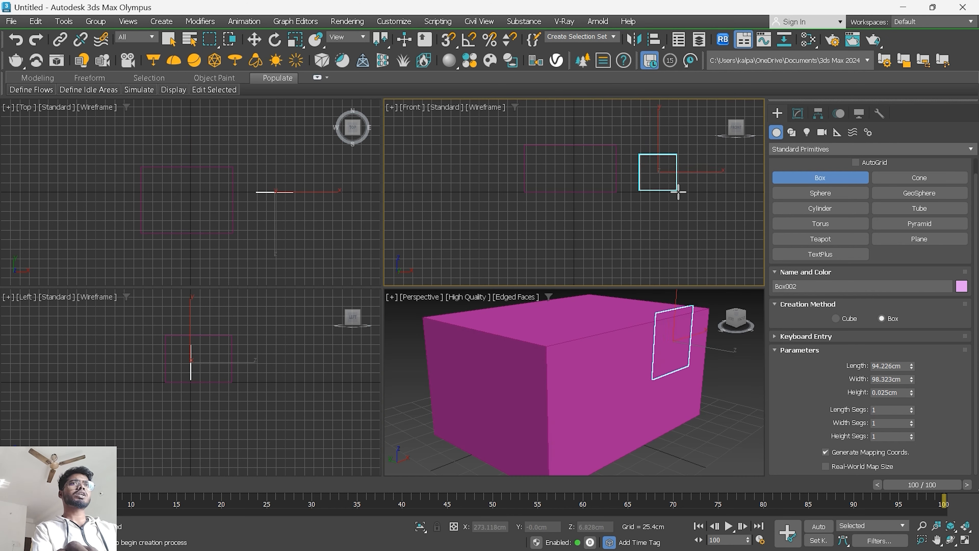
click(721, 243)
alt+middle_drag(679, 361, 629, 385)
scroll(618, 351, up, 3)
alt+middle_drag(751, 410, 741, 409)
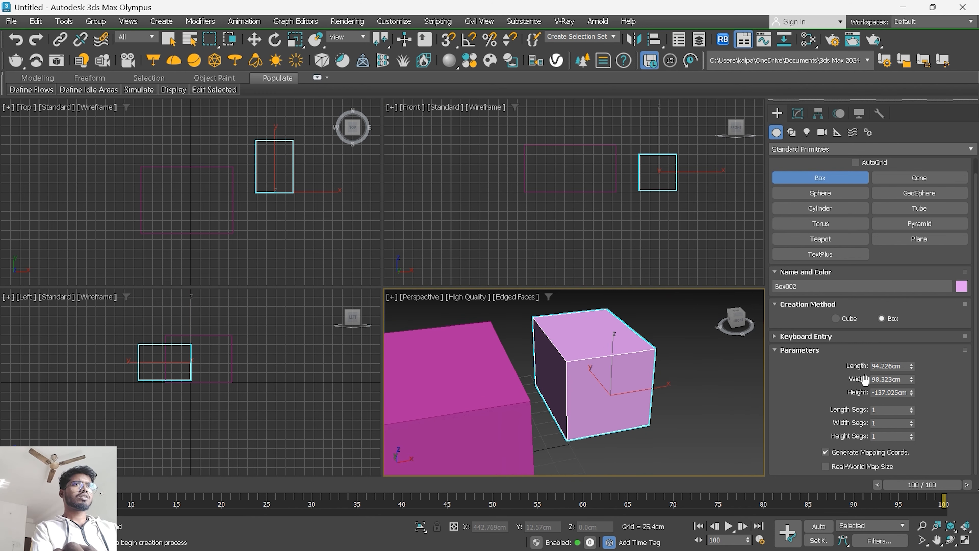
Step: Resize the second box to about 113.1 cm long, 135.7 cm wide and -144.8 cm high
drag(911, 365, 916, 358)
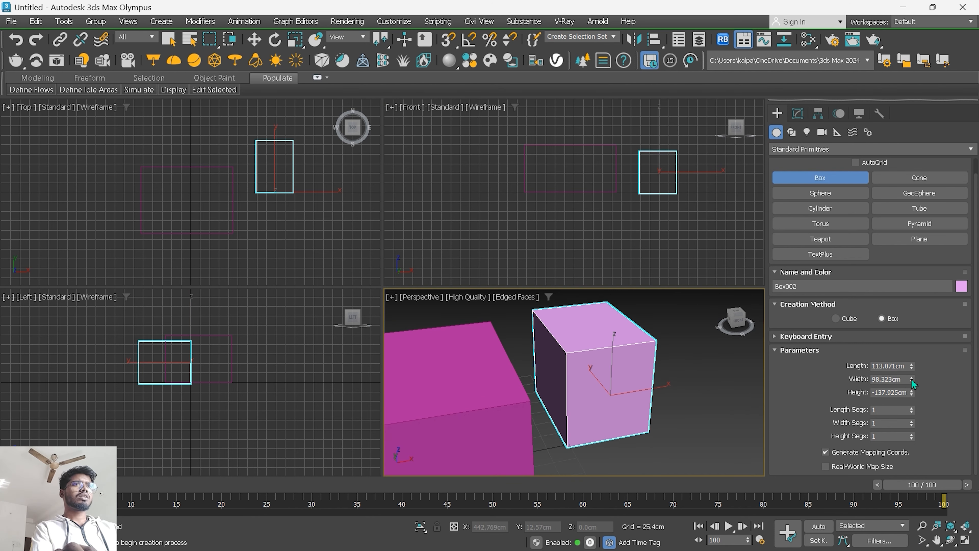
drag(912, 380, 913, 360)
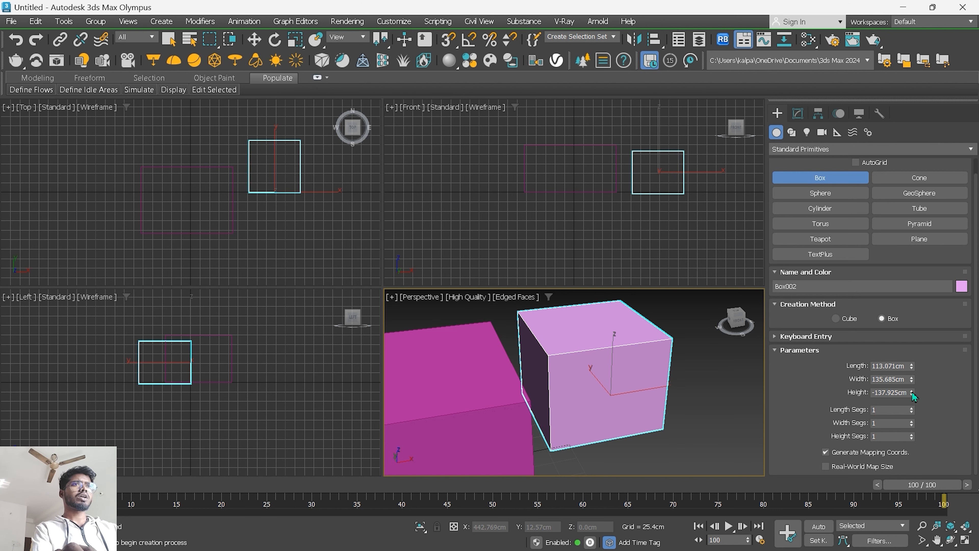
mouse_move(913, 395)
mouse_down()
mouse_move(917, 378)
mouse_move(919, 394)
mouse_up()
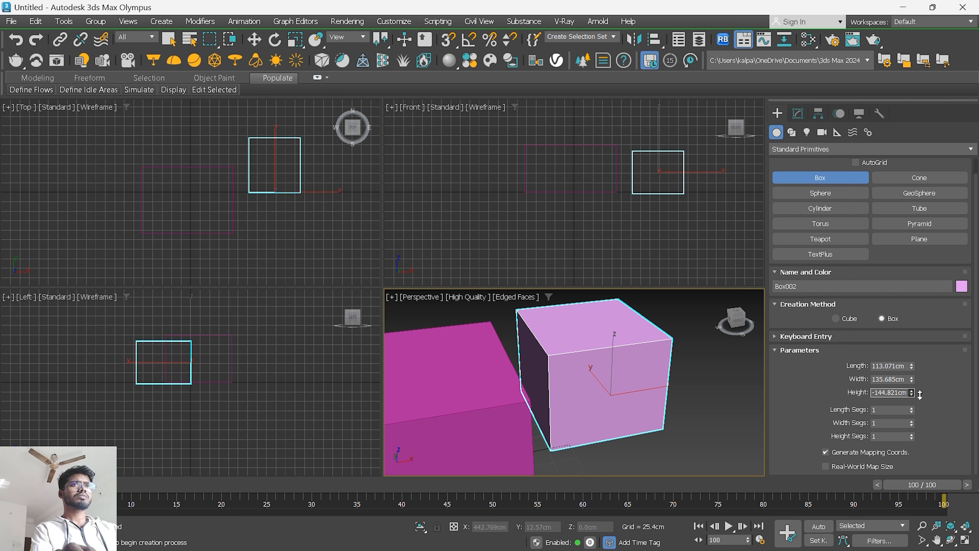
scroll(639, 390, down, 5)
middle_drag(601, 400, 665, 394)
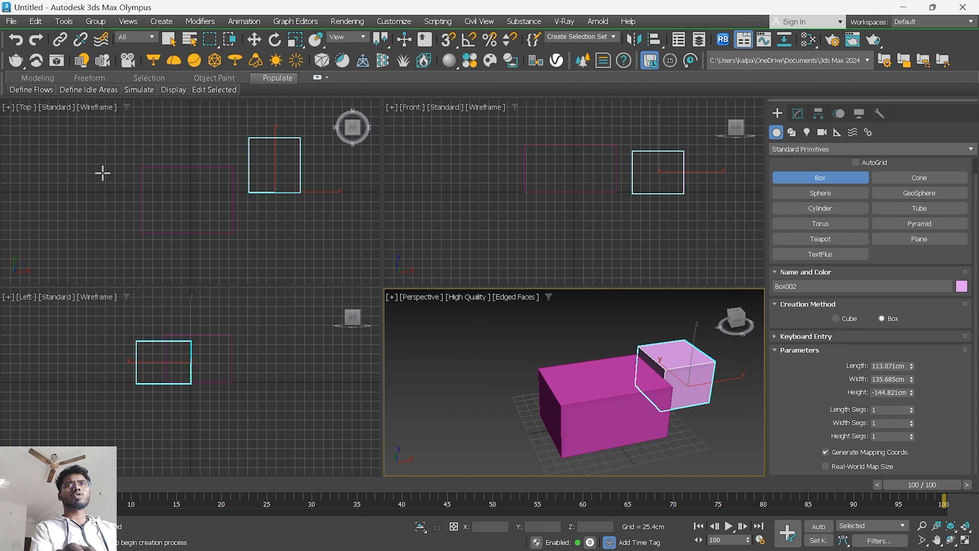
Step: Draw a third box in the Top viewport beside the first, about 91.5 cm long, 101.1 cm wide and 151.6 cm high
drag(74, 164, 111, 199)
click(130, 144)
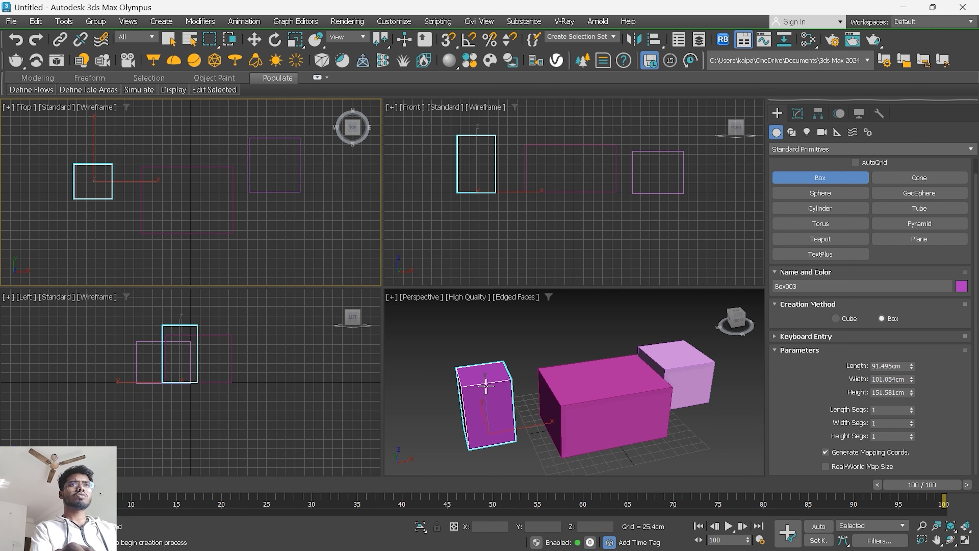
scroll(486, 386, up, 4)
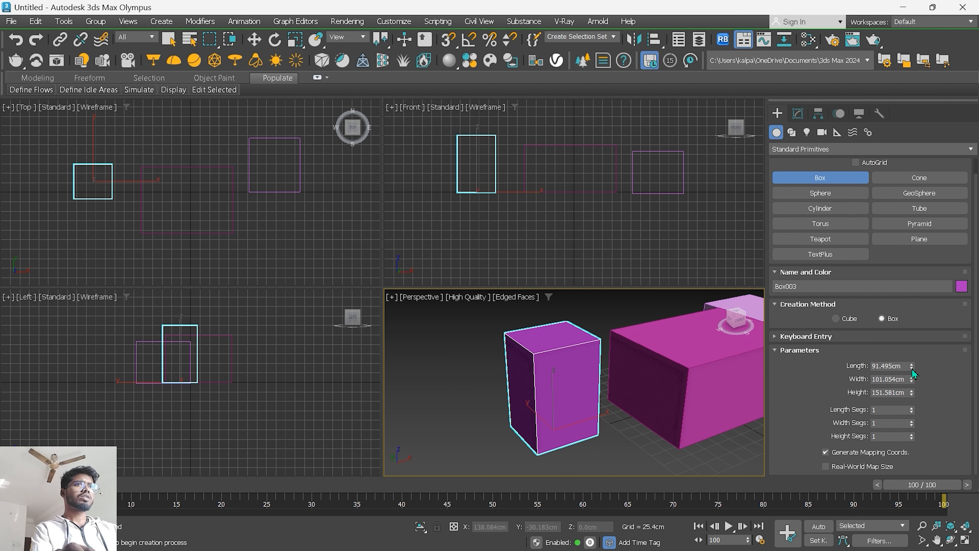
Step: Resize the third box to about 112.5 cm long, 132.4 cm wide and 188 cm high
mouse_move(911, 366)
mouse_down()
mouse_move(912, 356)
mouse_move(911, 383)
mouse_up()
alt+middle_drag(579, 411, 633, 433)
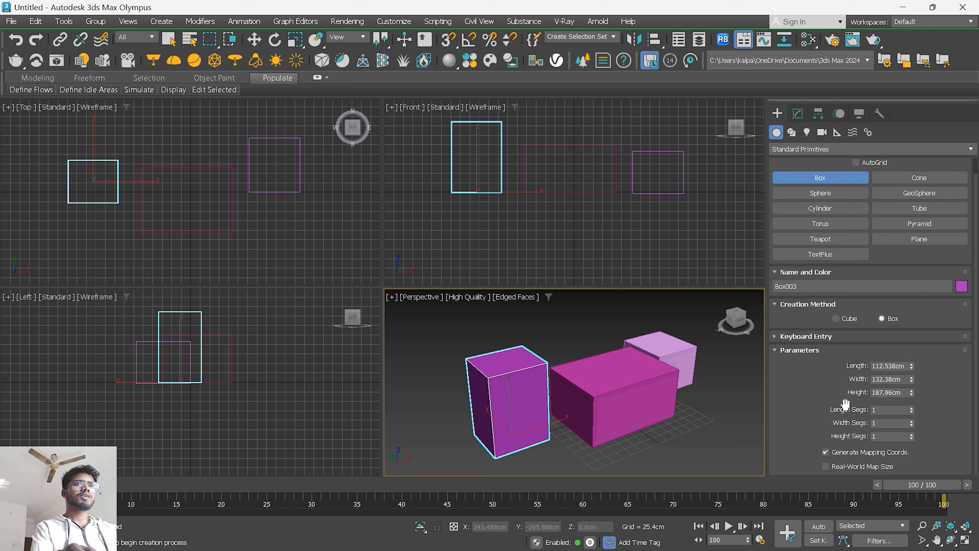
scroll(501, 386, down, 1)
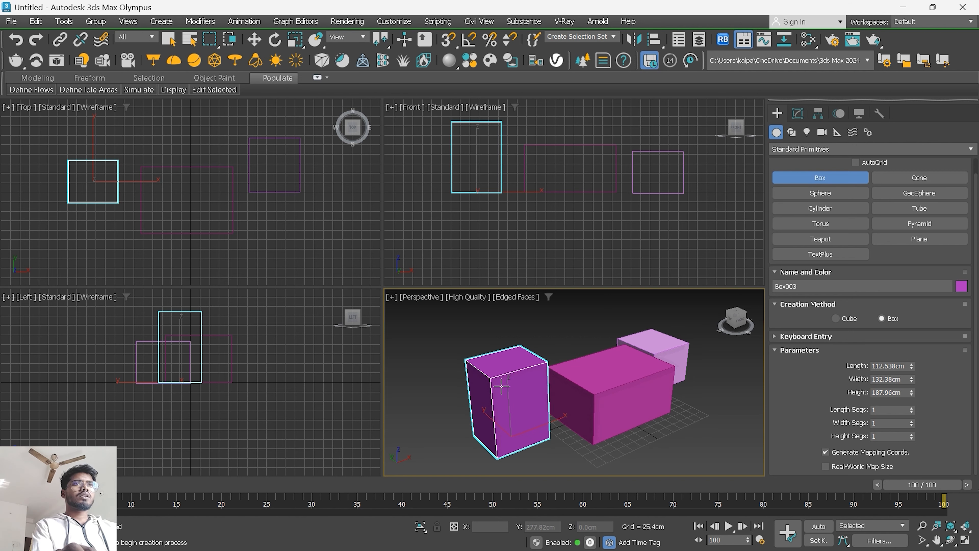
Step: Frame the third box and give it 15 length segments, 9 width segments and 8 height segments
key(z)
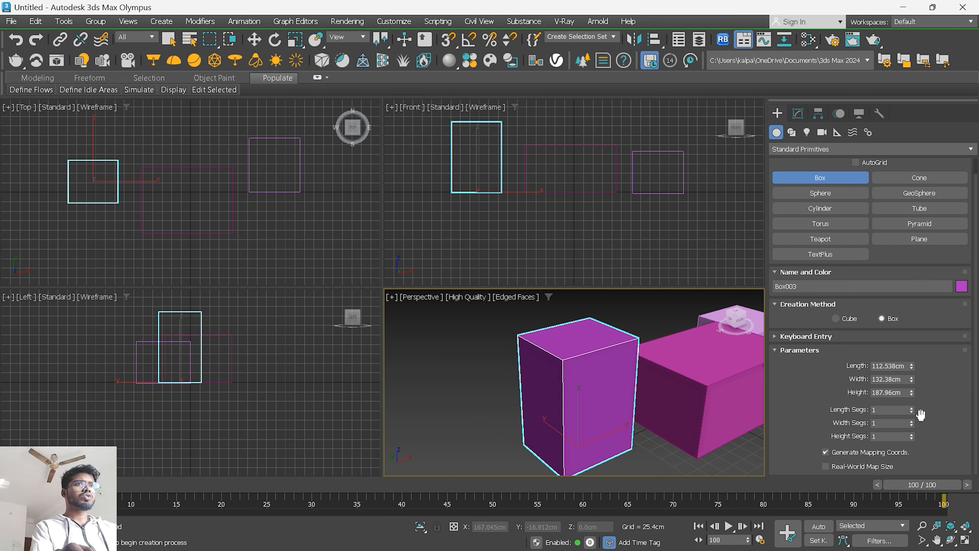
click(911, 408)
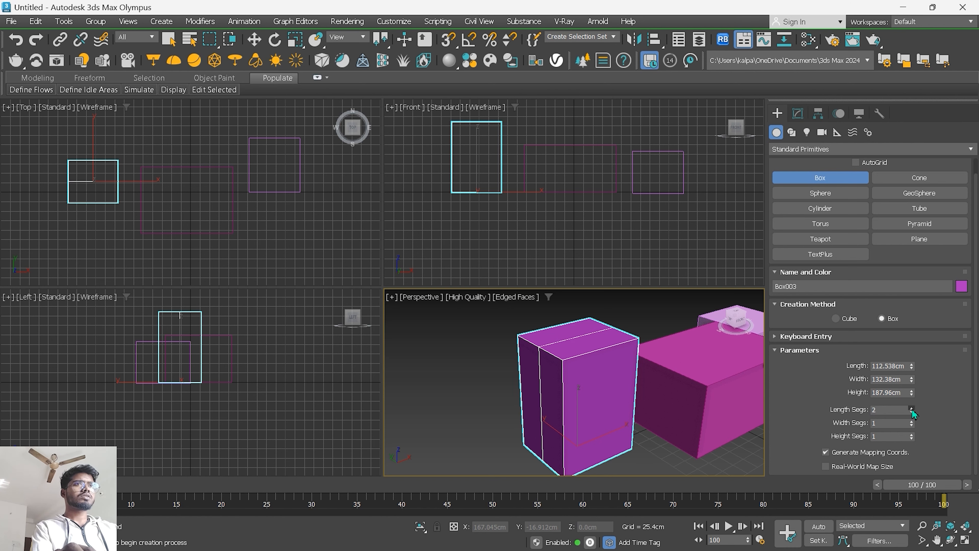
click(912, 408)
click(911, 421)
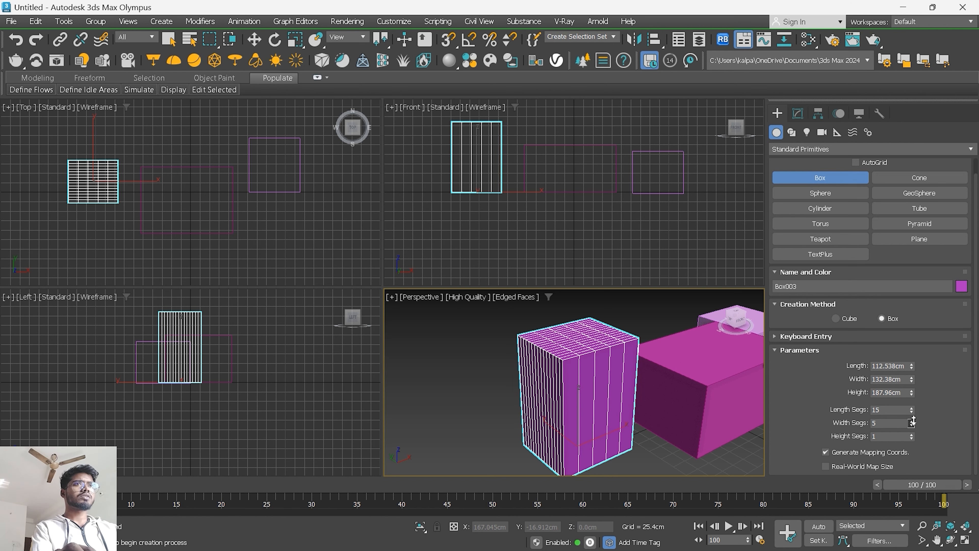
click(911, 434)
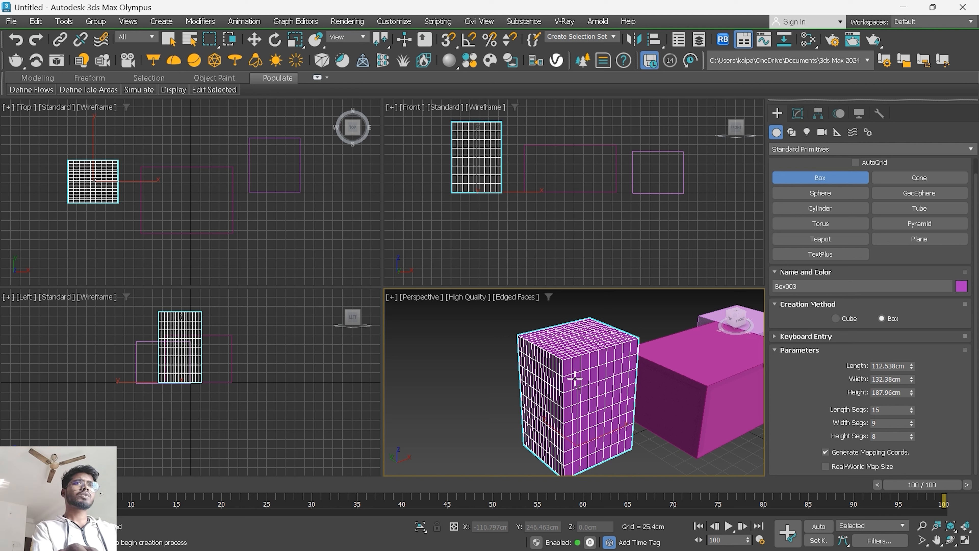
Step: Toggle edged faces off and on repeatedly in the Perspective viewport to compare the segmented box with and without its edges
scroll(574, 379, up, 4)
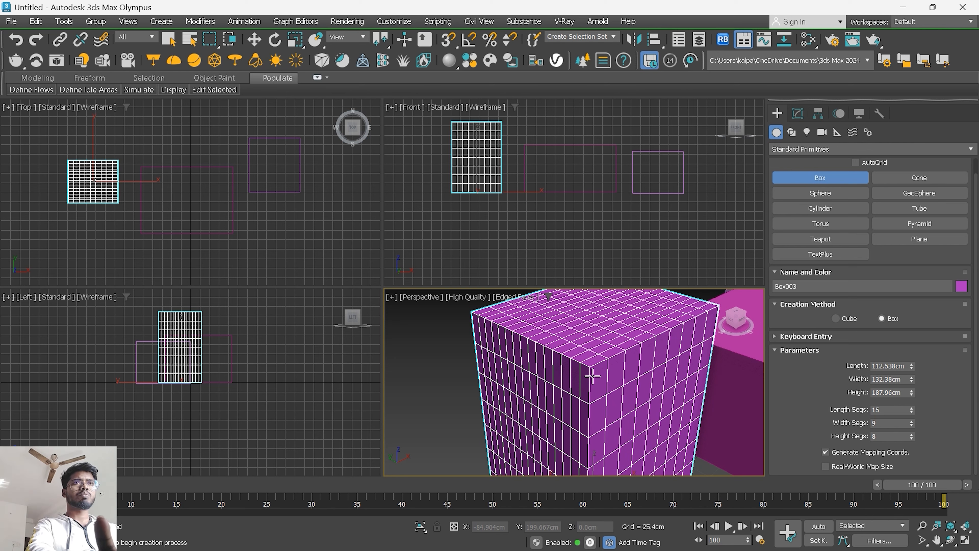
key(F4)
key(F4)
key(F4)
key(F4)
key(F4)
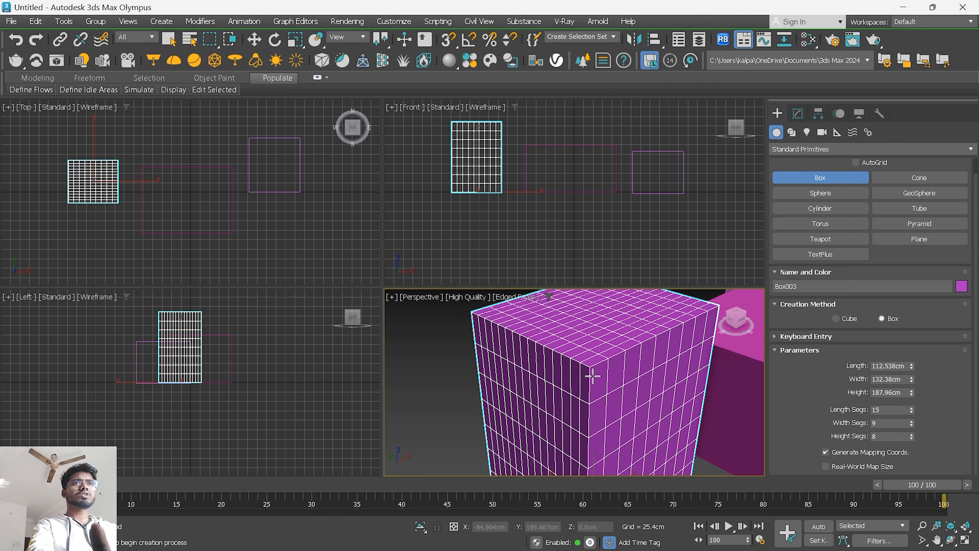
key(F4)
key(F4)
key(F4)
key(F4)
key(F4)
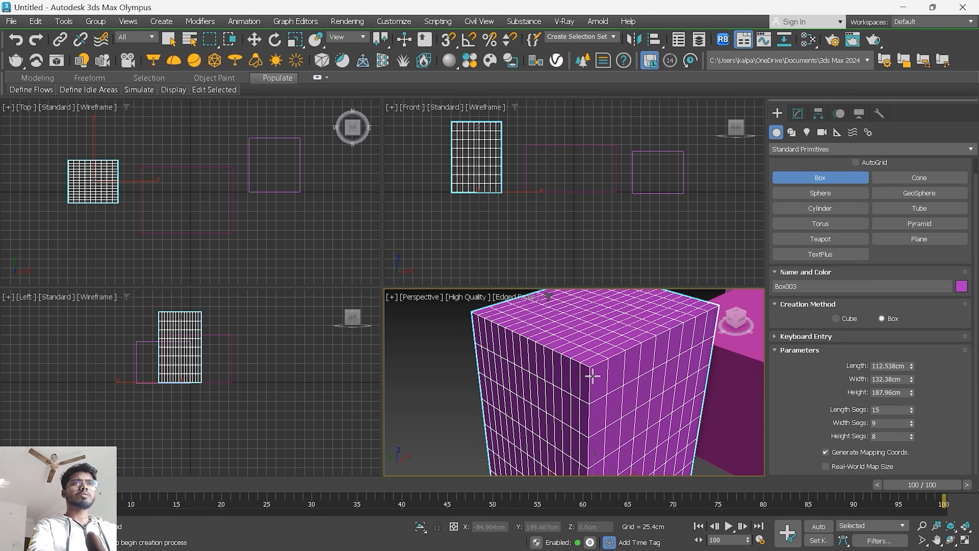
key(F4)
key(F4)
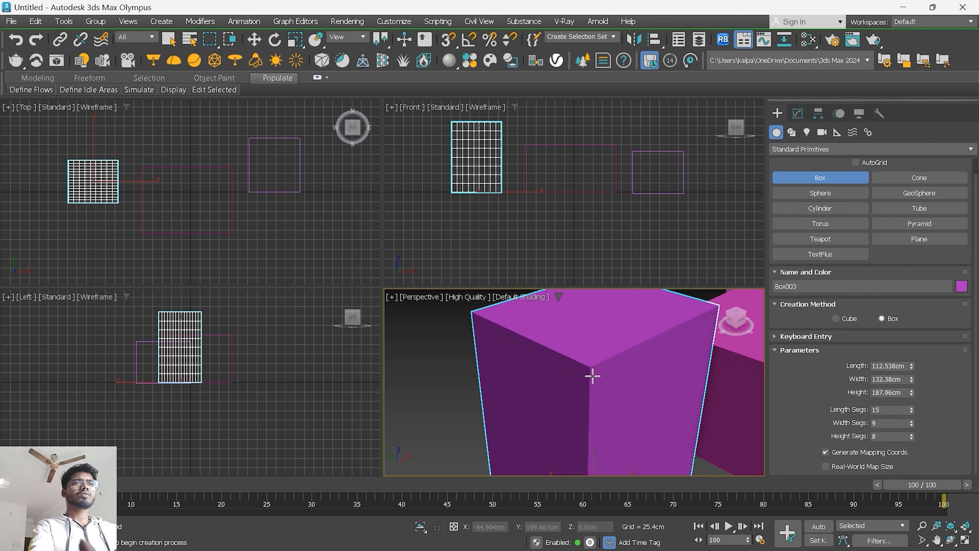
Step: Draw a cone in the Perspective viewport beside the boxes, with radii of about 116.7 cm and 211.8 cm and a height of about 294.8 cm
scroll(623, 402, down, 6)
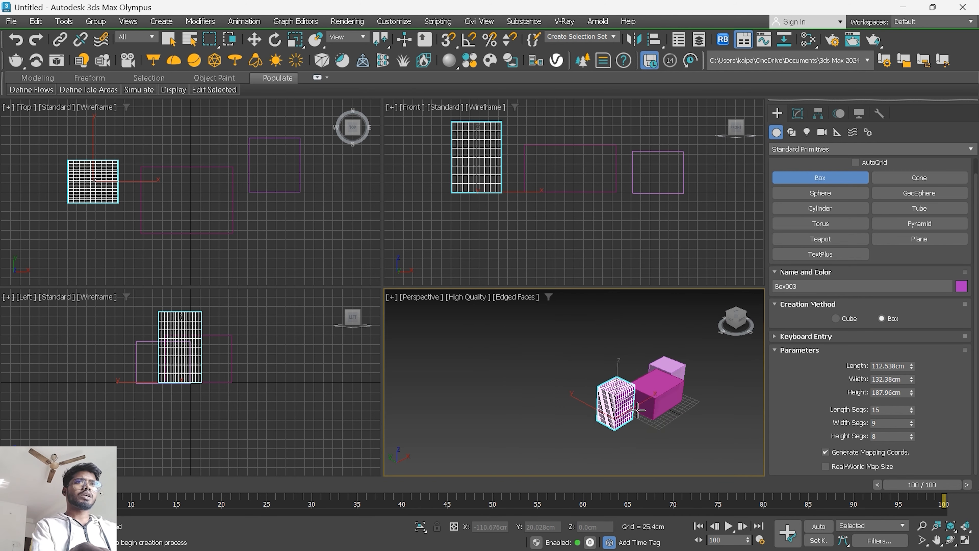
scroll(623, 403, up, 3)
scroll(592, 407, down, 3)
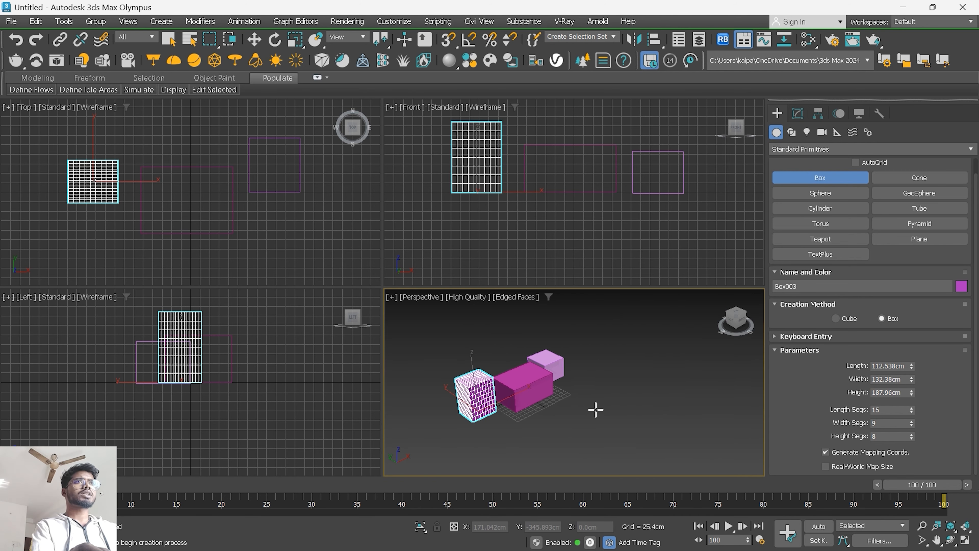
click(930, 183)
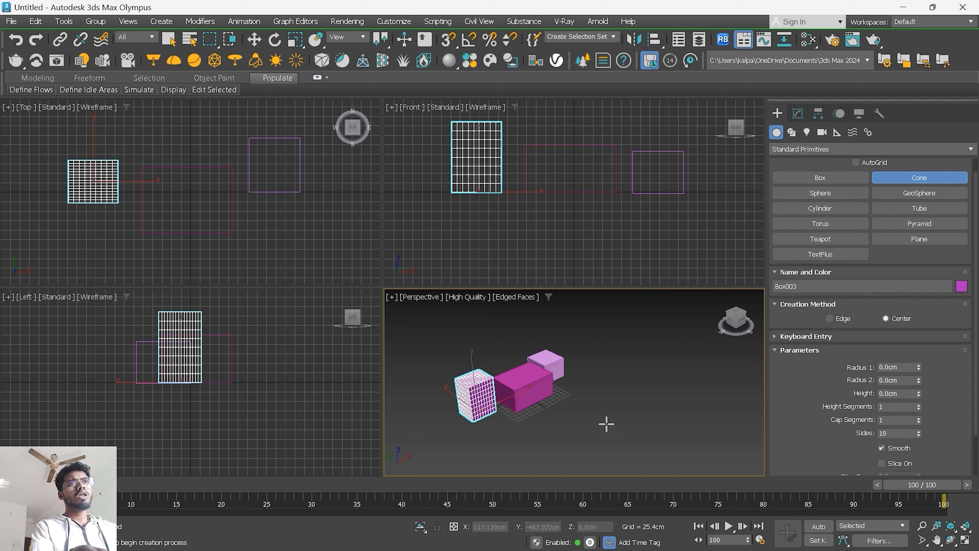
drag(604, 413, 626, 424)
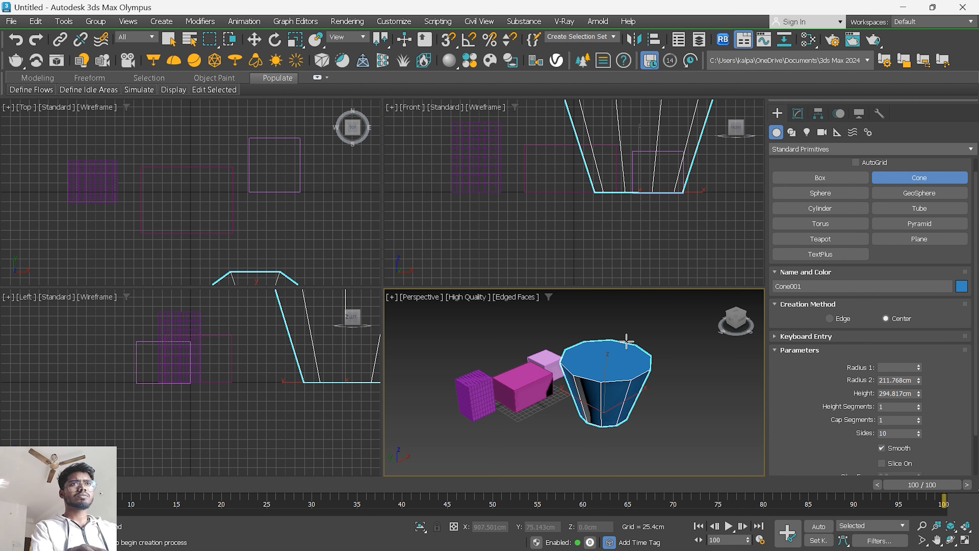
click(626, 341)
scroll(629, 372, up, 3)
alt+middle_drag(635, 397, 656, 380)
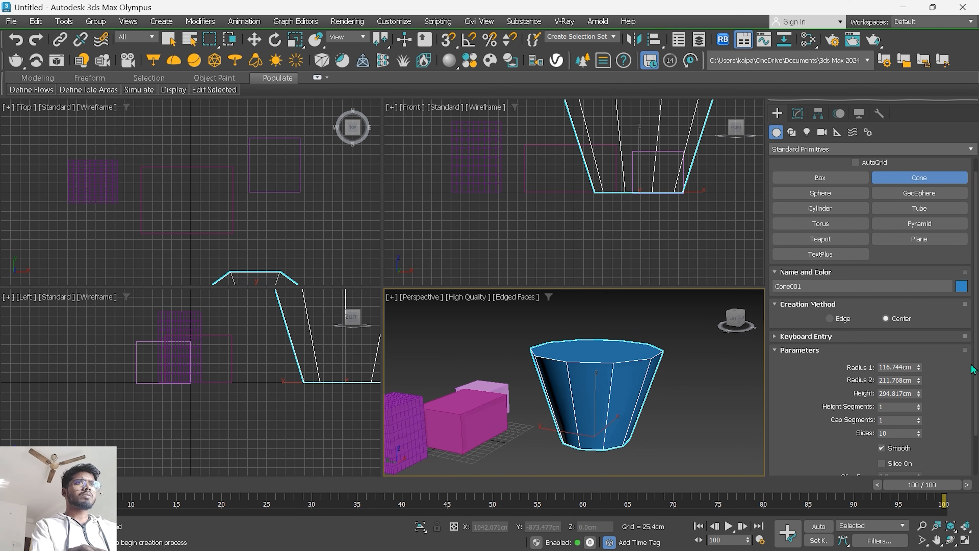
Step: Enlarge the cone to radii of about 128.4 cm and 266.8 cm and a height of about 339 cm, with 12 height segments
scroll(867, 347, down, 2)
scroll(936, 367, down, 2)
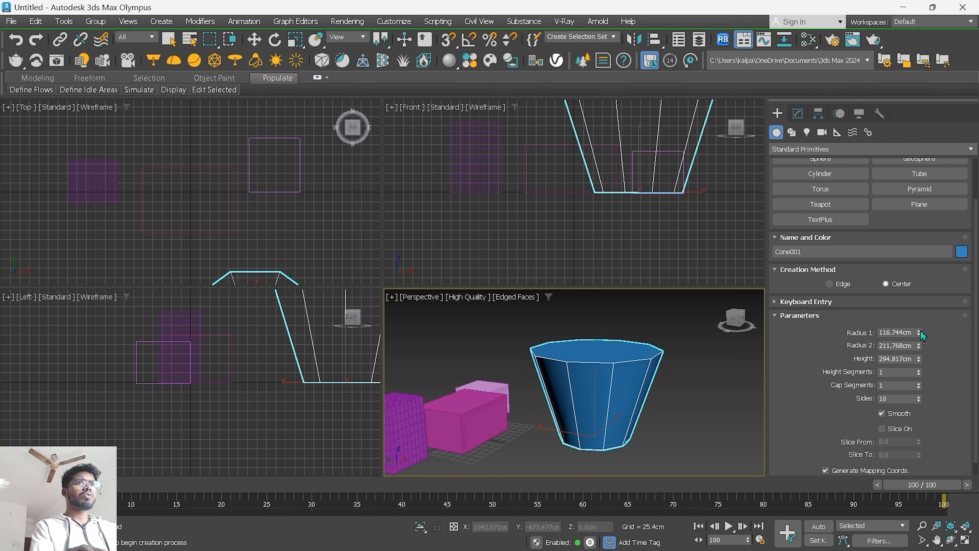
drag(919, 334, 920, 378)
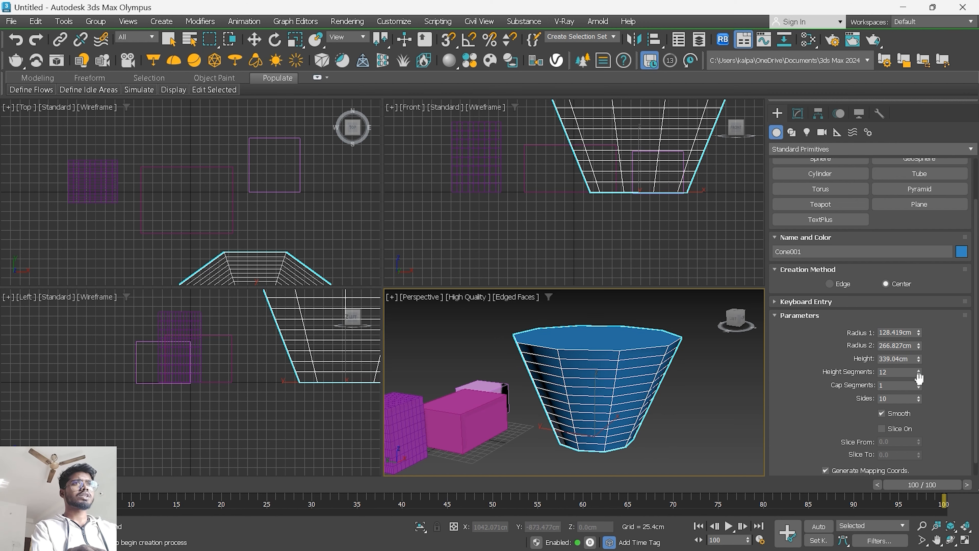
Step: Set the cone's cap segments to 2 and check its top face
click(919, 384)
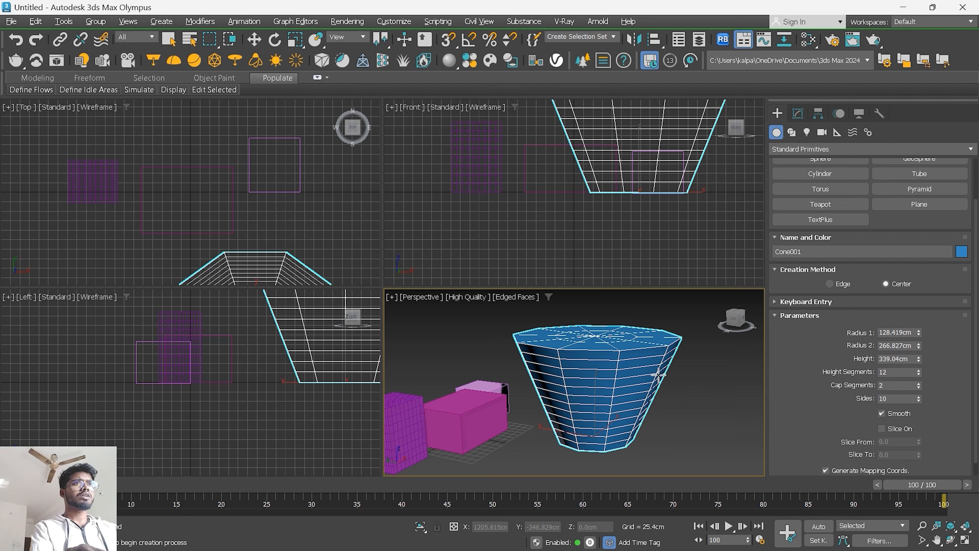
alt+middle_drag(657, 374, 612, 363)
alt+middle_drag(705, 411, 707, 371)
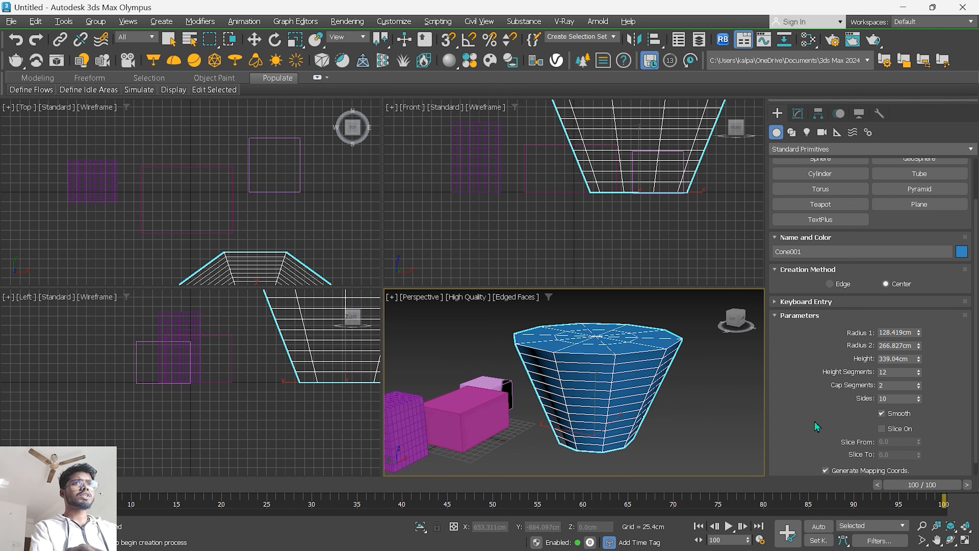
Step: Increase the cone's number of sides to 31 for a rounder outline
click(918, 396)
drag(920, 401, 919, 390)
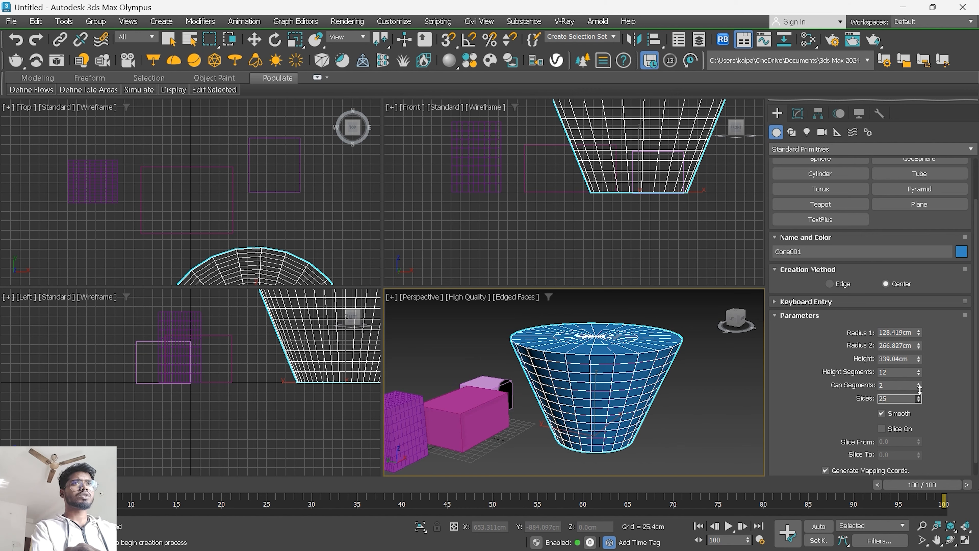
alt+middle_drag(642, 379, 654, 409)
scroll(654, 410, up, 3)
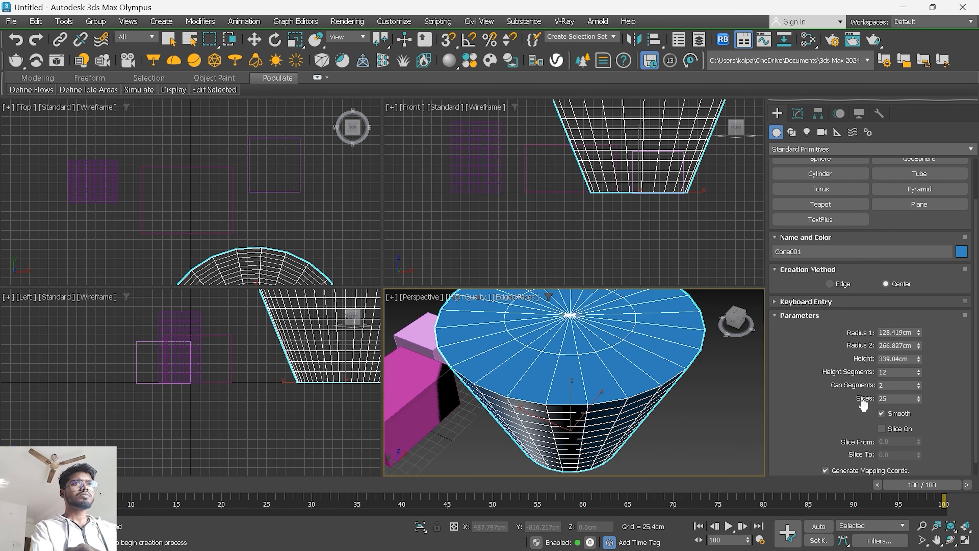
click(919, 396)
drag(917, 396, 918, 390)
scroll(681, 398, down, 4)
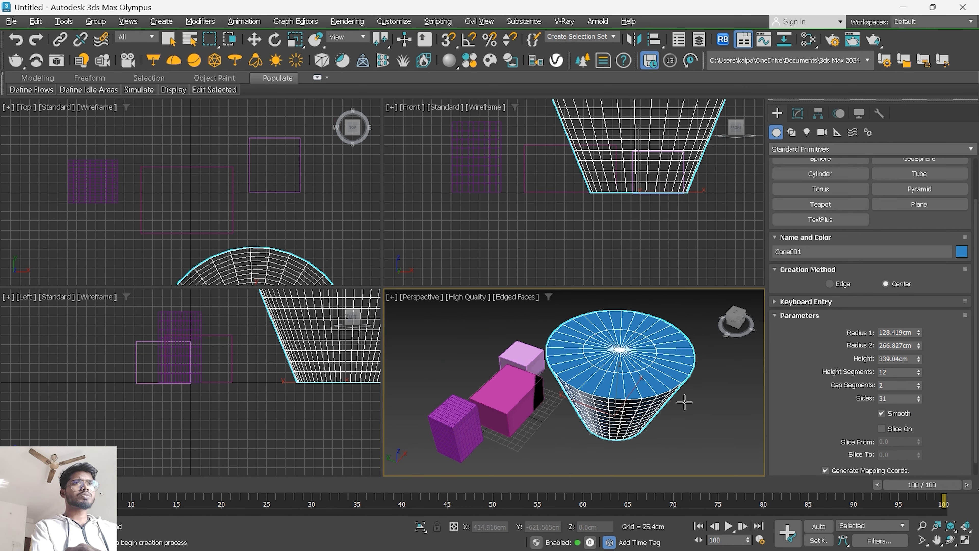
Step: Turn the cone's smoothing off, hide edged faces to compare the shading, and turn smoothing back on
scroll(682, 398, up, 2)
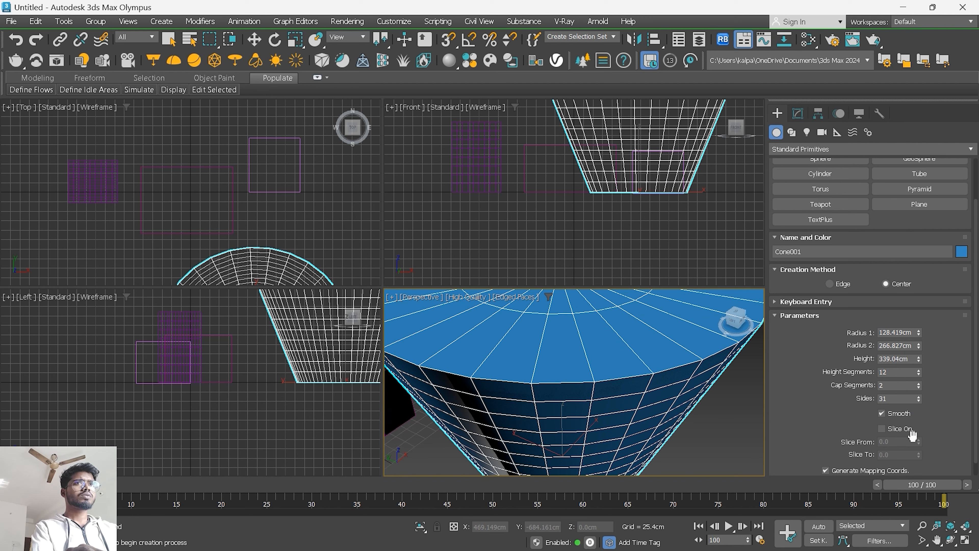
click(882, 413)
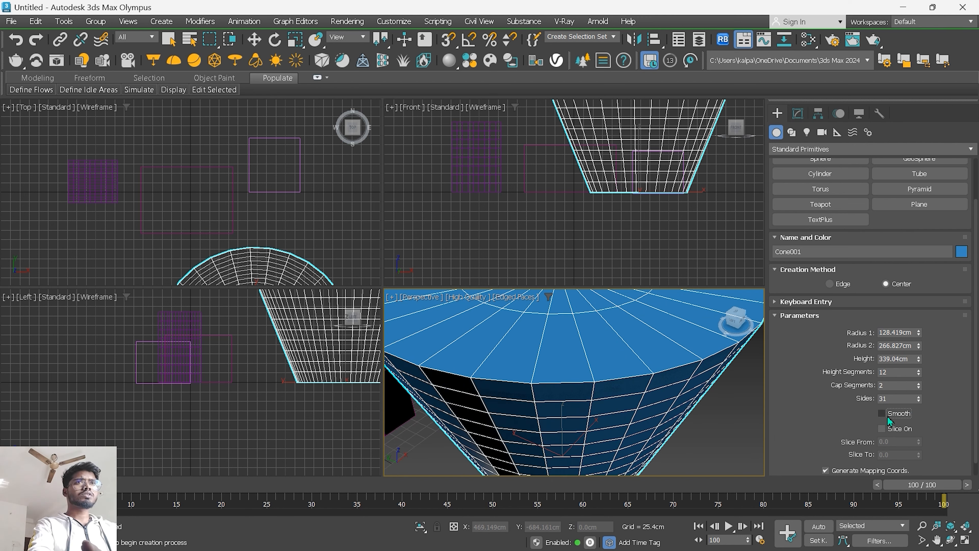
key(F4)
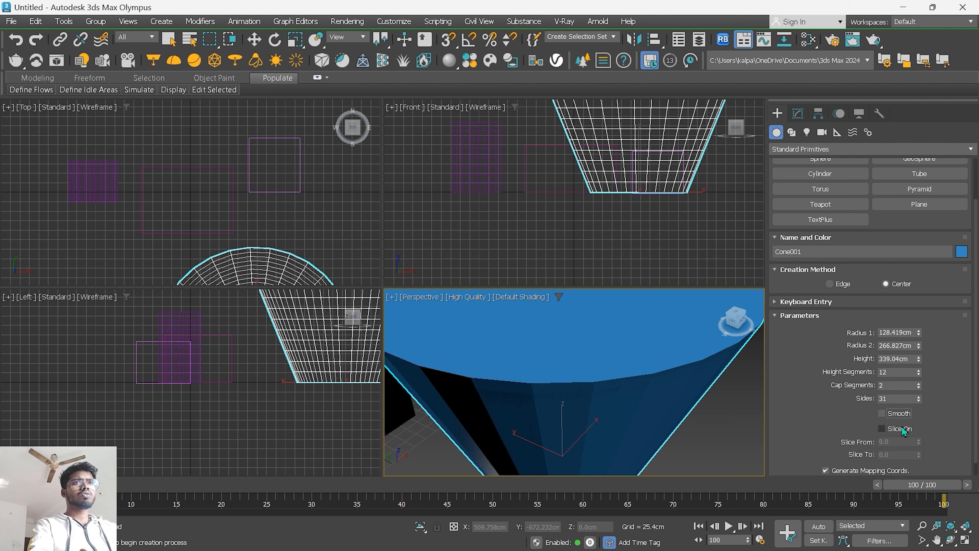
click(891, 416)
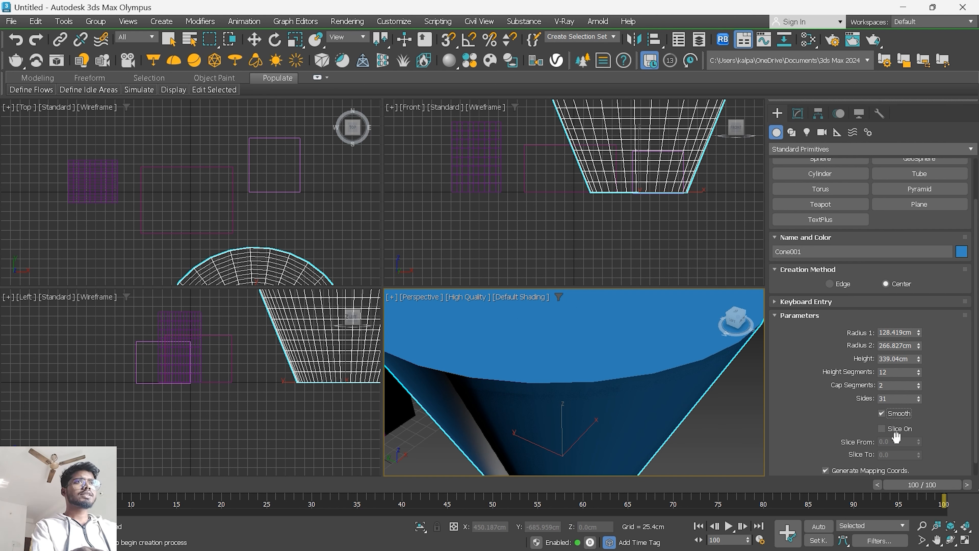
Step: Enable slicing on the cone and show edged faces in the Perspective viewport
click(881, 428)
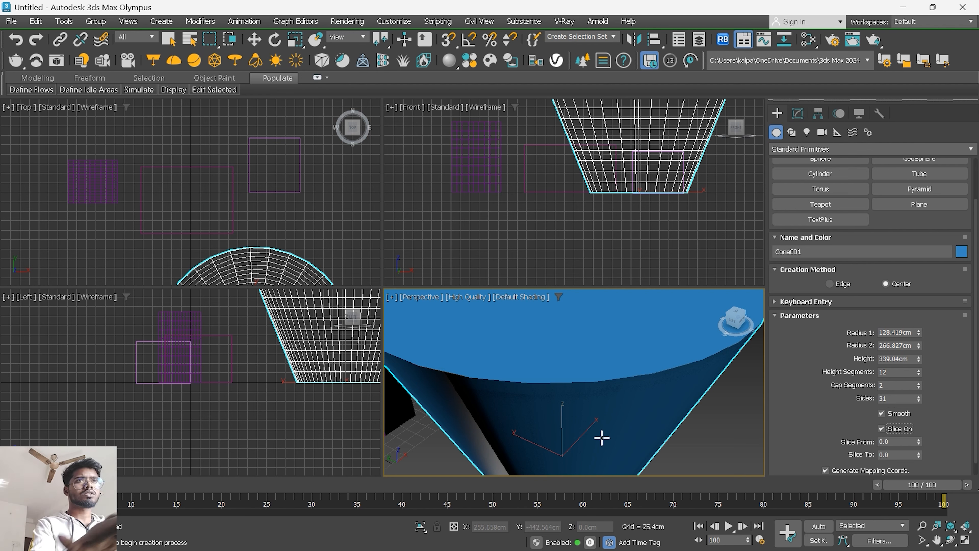
key(F4)
scroll(601, 438, down, 5)
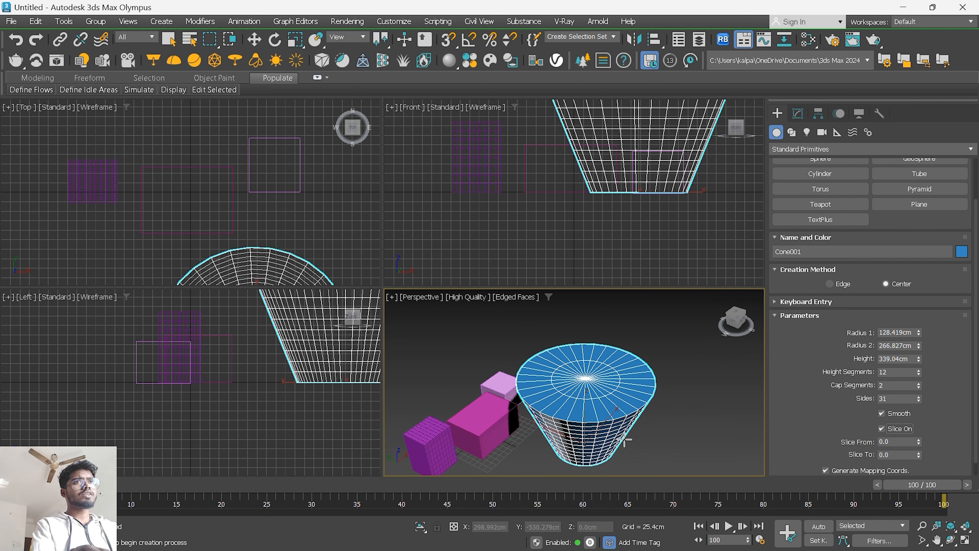
scroll(617, 438, up, 8)
scroll(636, 438, down, 6)
middle_drag(633, 438, 675, 429)
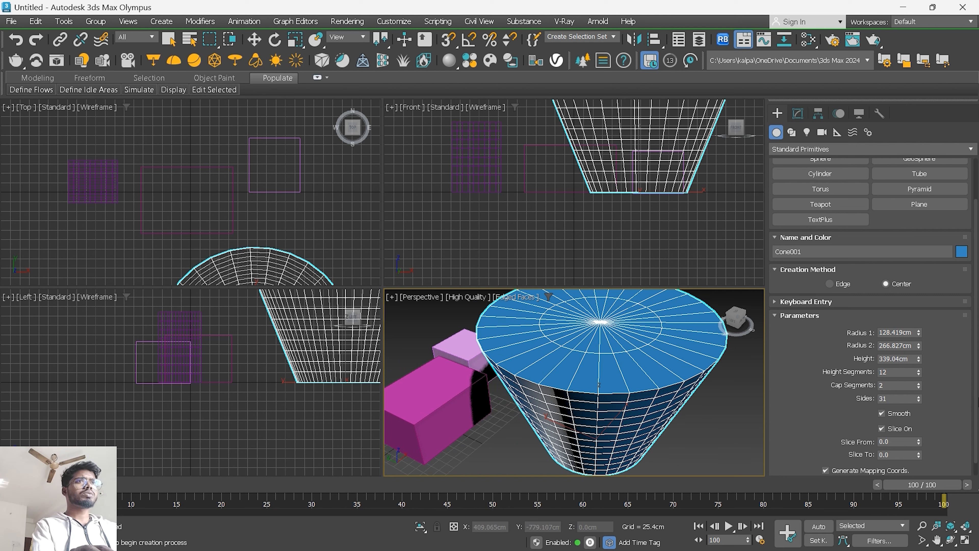
scroll(974, 406, down, 1)
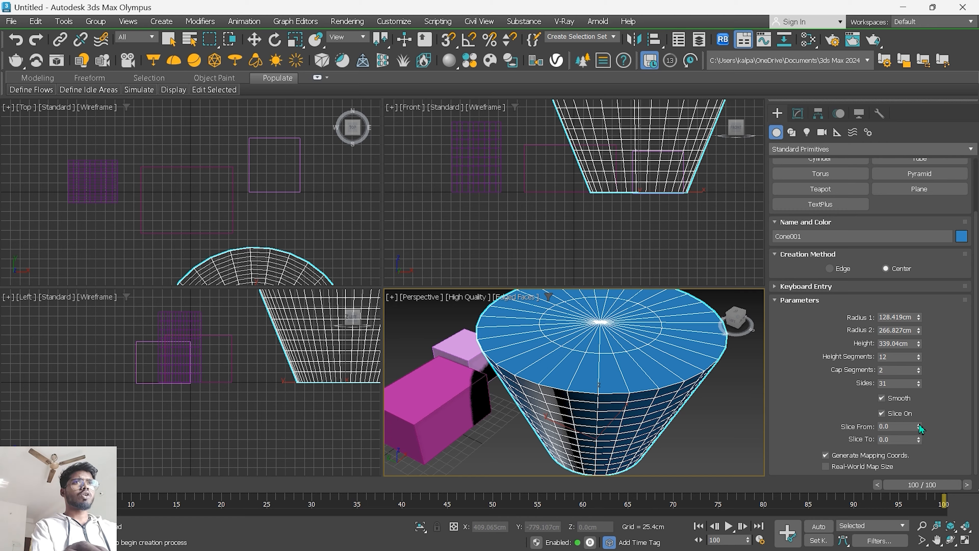
Step: Cut a wedge out of the cone by setting Slice From to 240.5 and Slice To to -19.5
drag(919, 428, 898, 183)
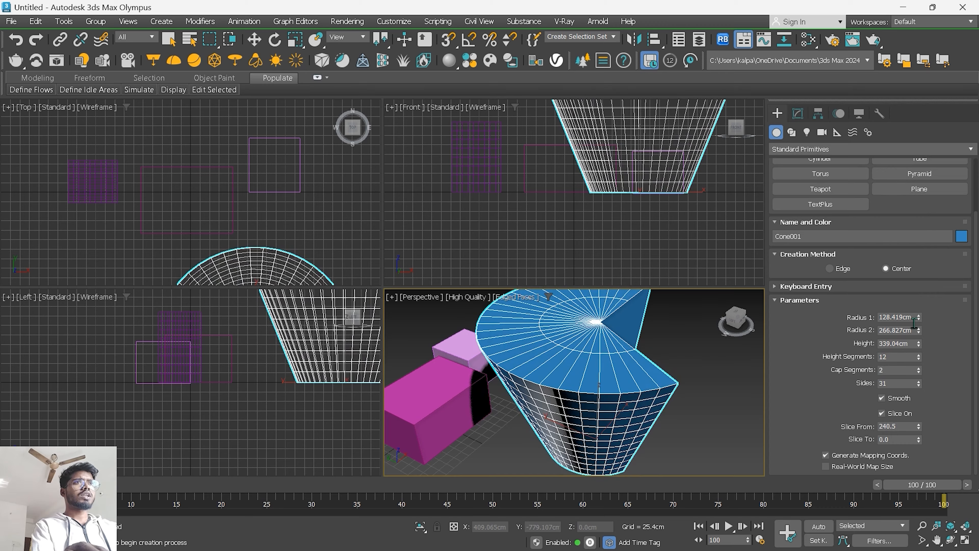
drag(919, 441, 935, 463)
scroll(681, 404, down, 6)
alt+middle_drag(671, 415, 664, 388)
scroll(641, 391, up, 4)
scroll(641, 394, down, 2)
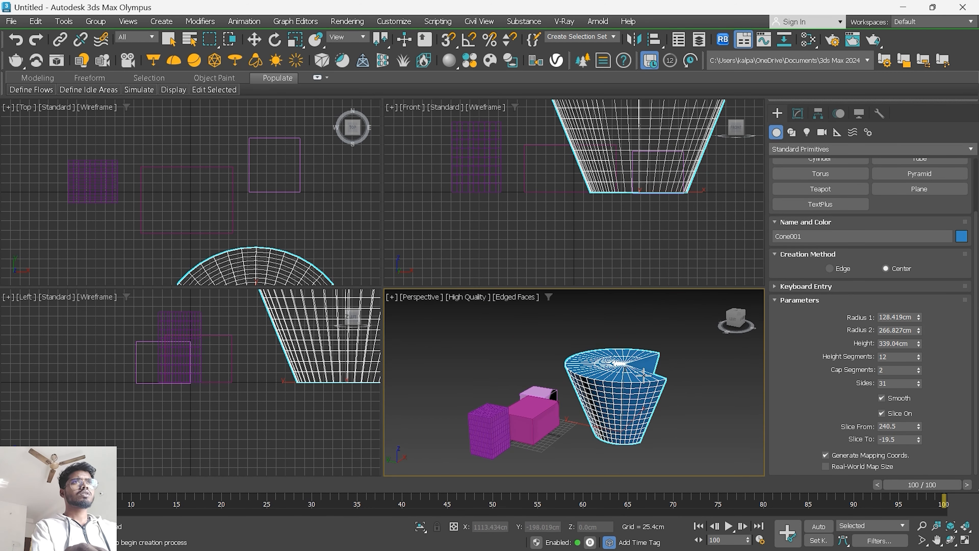
scroll(643, 376, down, 3)
middle_drag(554, 397, 610, 397)
scroll(894, 216, up, 3)
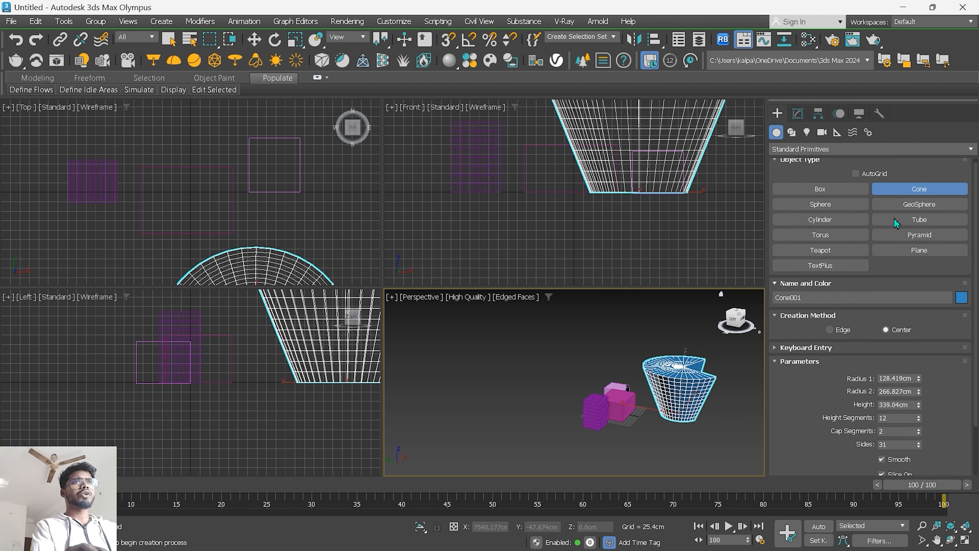
Step: Create a sphere with a radius of about 258 cm in the empty area beside the boxes in the Perspective viewport
click(820, 204)
alt+middle_drag(622, 346, 558, 397)
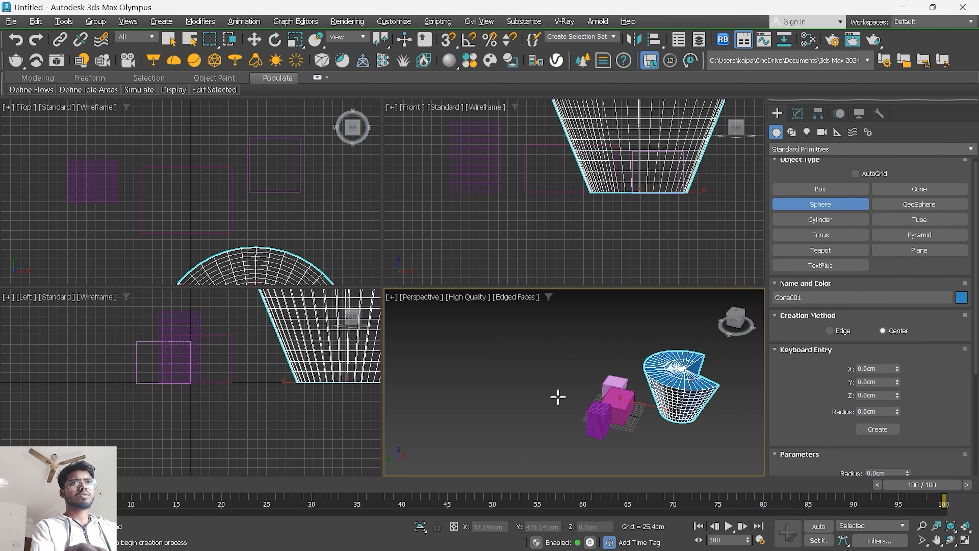
drag(506, 383, 523, 400)
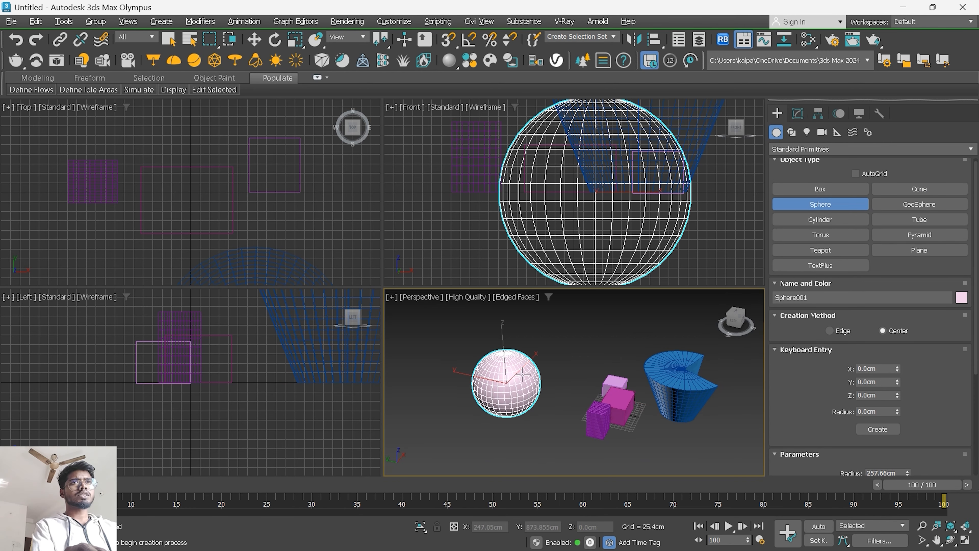
alt+middle_drag(523, 374, 572, 389)
scroll(515, 371, up, 4)
scroll(513, 371, down, 2)
scroll(504, 380, up, 4)
scroll(504, 380, down, 2)
scroll(565, 388, down, 3)
scroll(950, 406, up, 1)
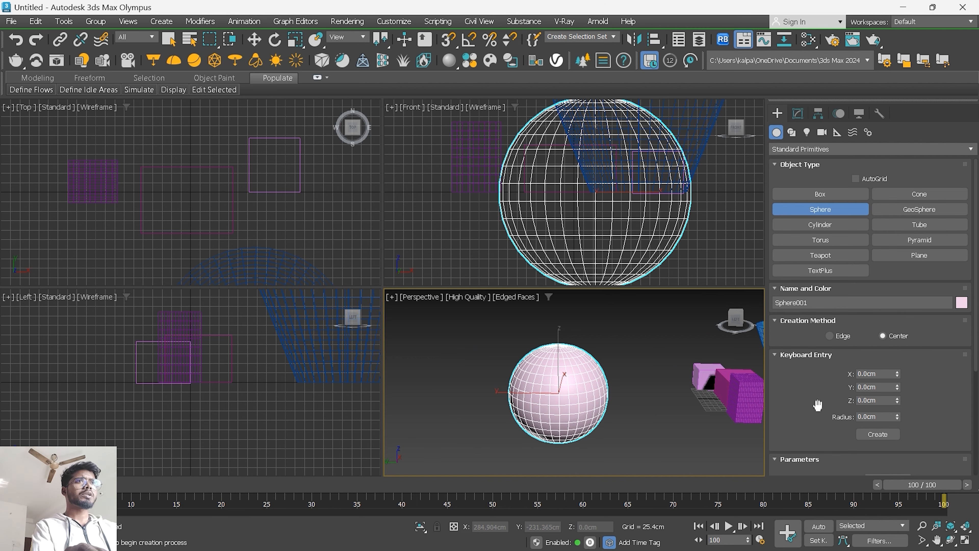
Step: Increase the sphere's radius to 311.768 cm and its segments to 61
scroll(812, 417, down, 3)
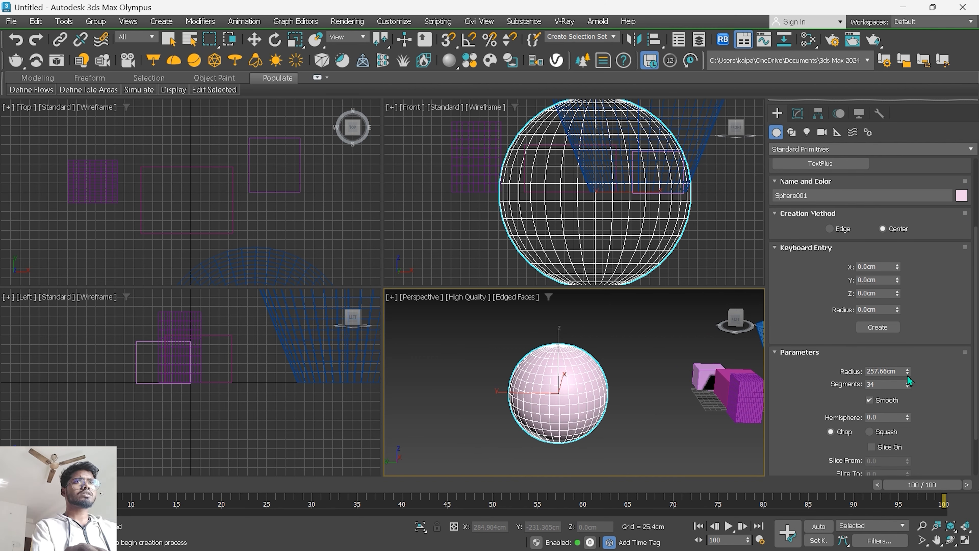
drag(908, 379, 913, 372)
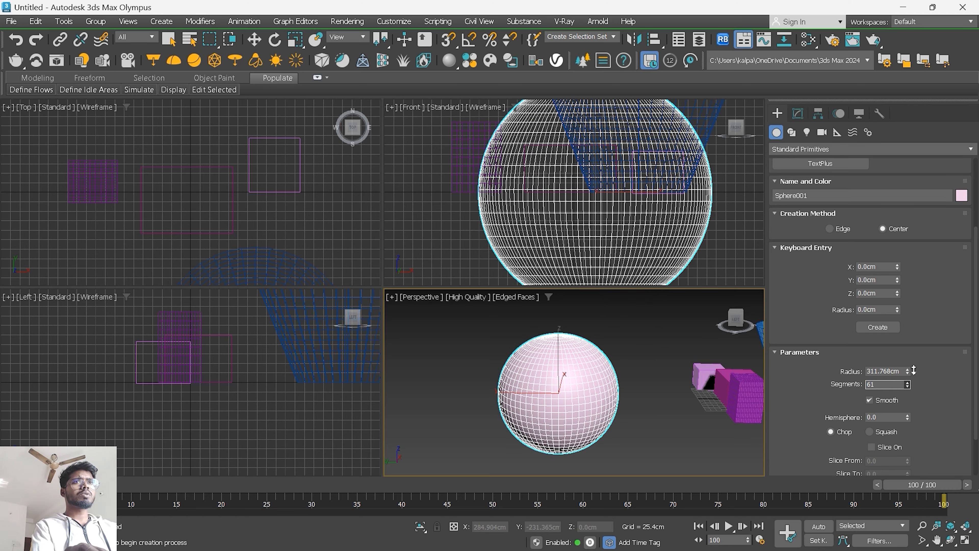
scroll(572, 418, up, 5)
scroll(579, 418, down, 5)
alt+middle_drag(625, 417, 611, 417)
scroll(616, 417, up, 5)
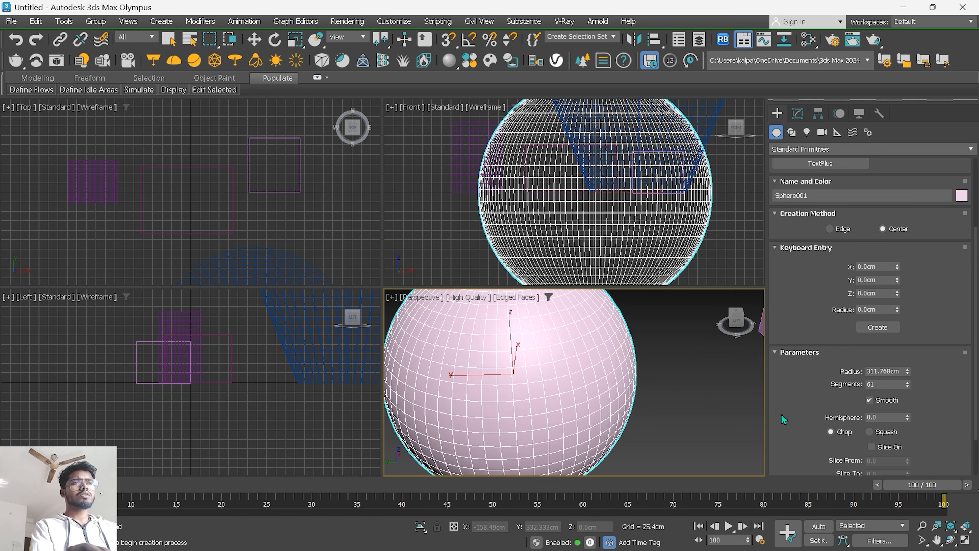
Step: Turn the sphere's smoothing off, hide edged faces to compare the shading, and turn smoothing back on
click(870, 401)
key(F4)
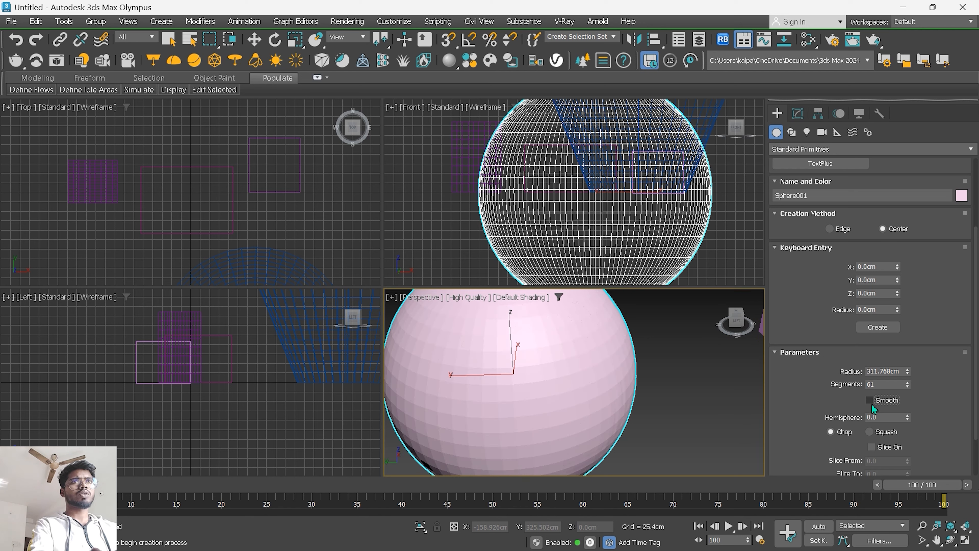
click(869, 400)
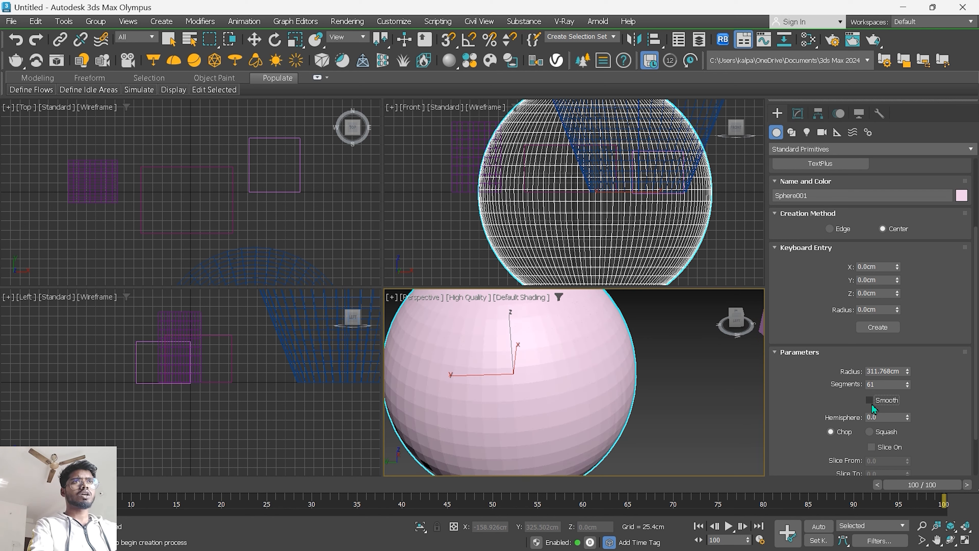
click(870, 401)
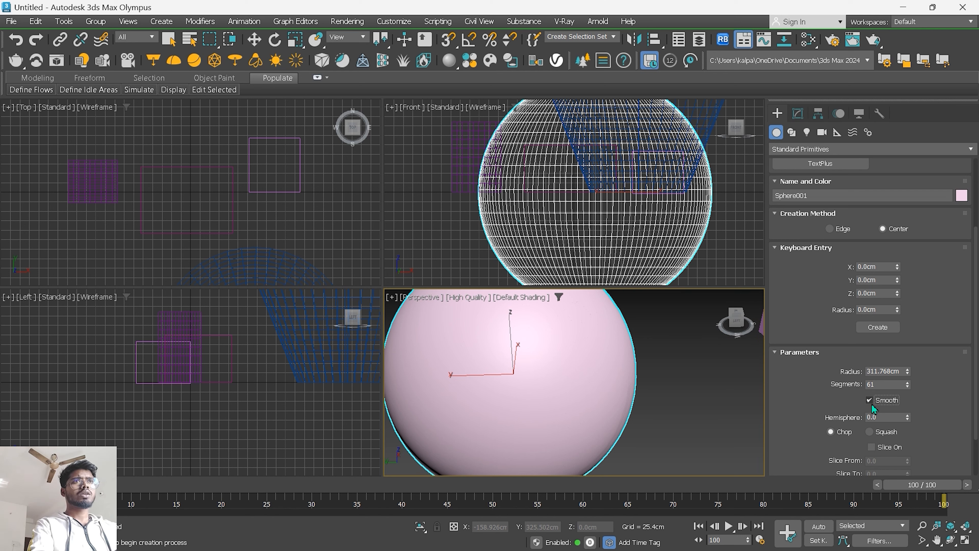
Step: Show edged faces in the Perspective viewport and set the sphere's Hemisphere value to 0.465
scroll(684, 405, down, 5)
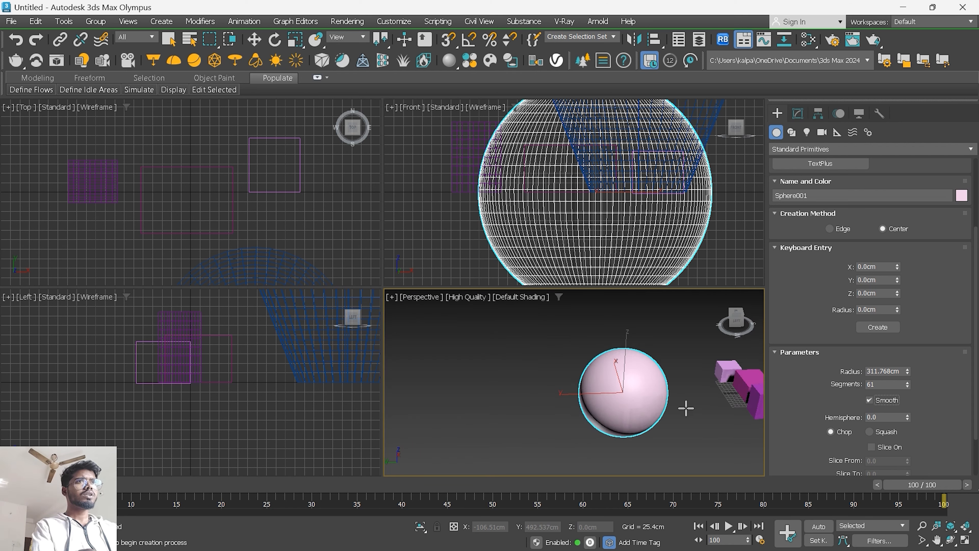
middle_drag(684, 405, 651, 415)
scroll(565, 386, up, 3)
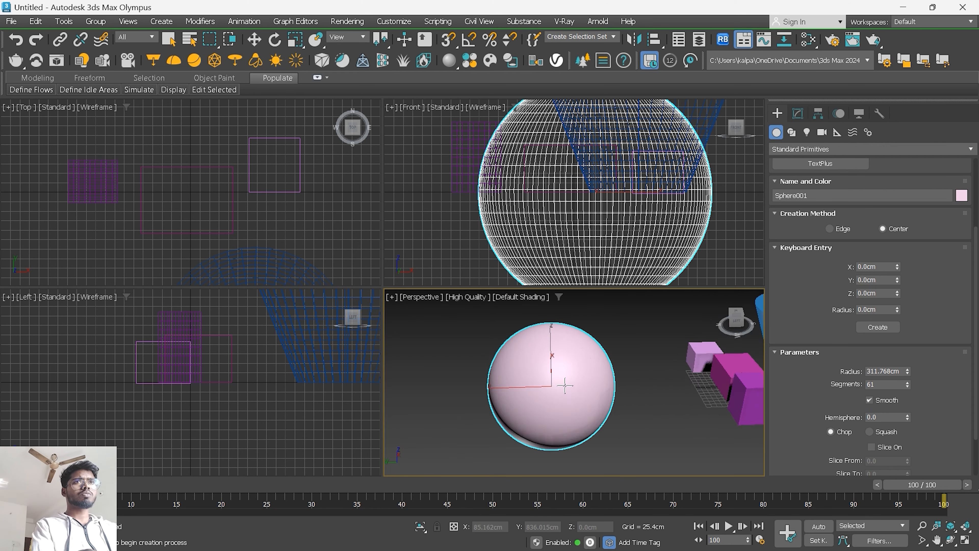
scroll(566, 394, down, 3)
scroll(570, 406, up, 2)
middle_drag(612, 398, 636, 415)
key(F4)
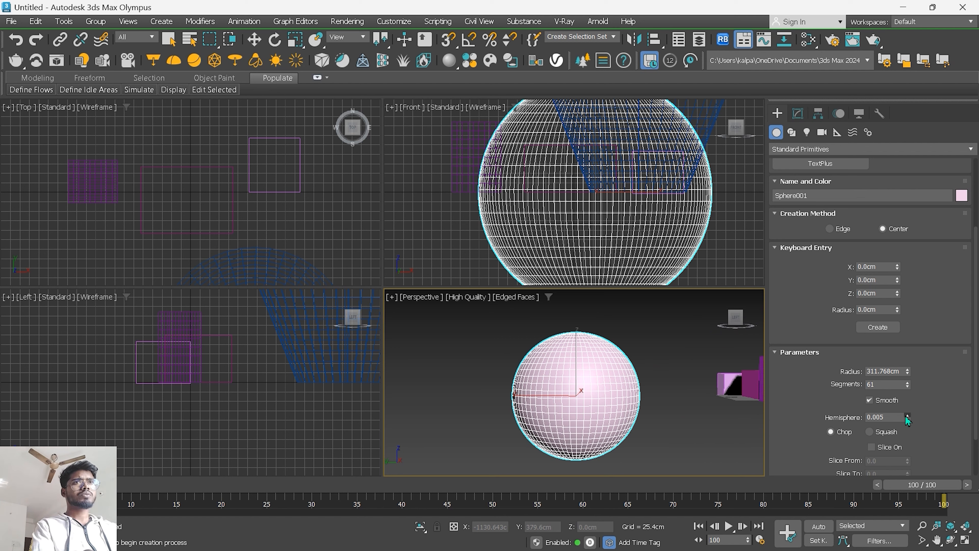
drag(906, 419, 906, 370)
scroll(672, 408, up, 5)
middle_drag(616, 408, 636, 416)
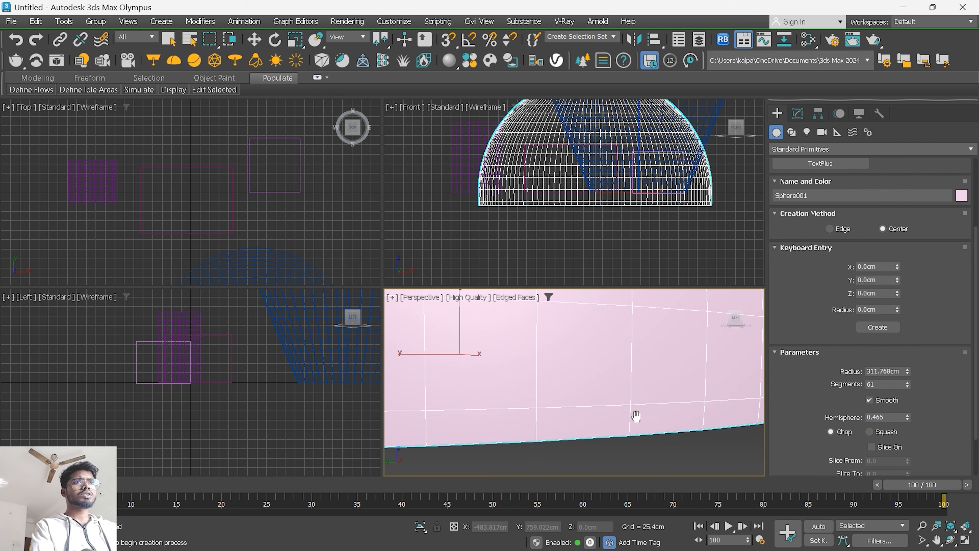
scroll(634, 424, down, 8)
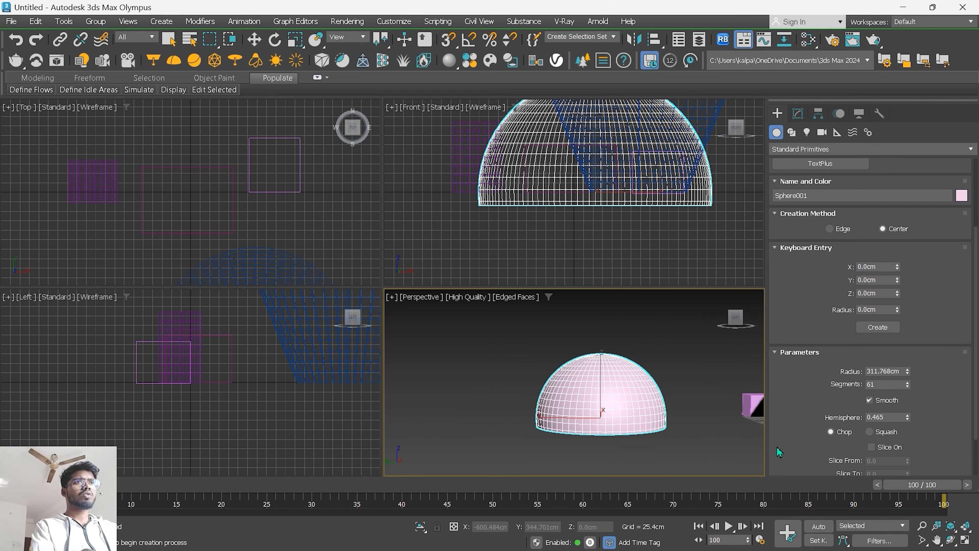
Step: Switch the hemisphere repeatedly between Squash and Chop to compare the mesh density, ending on Chop
click(870, 431)
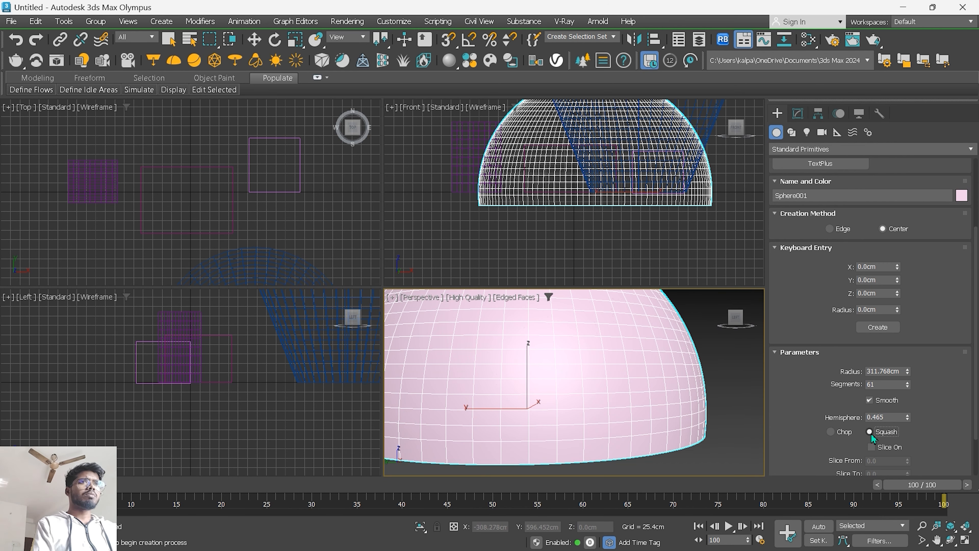
click(833, 432)
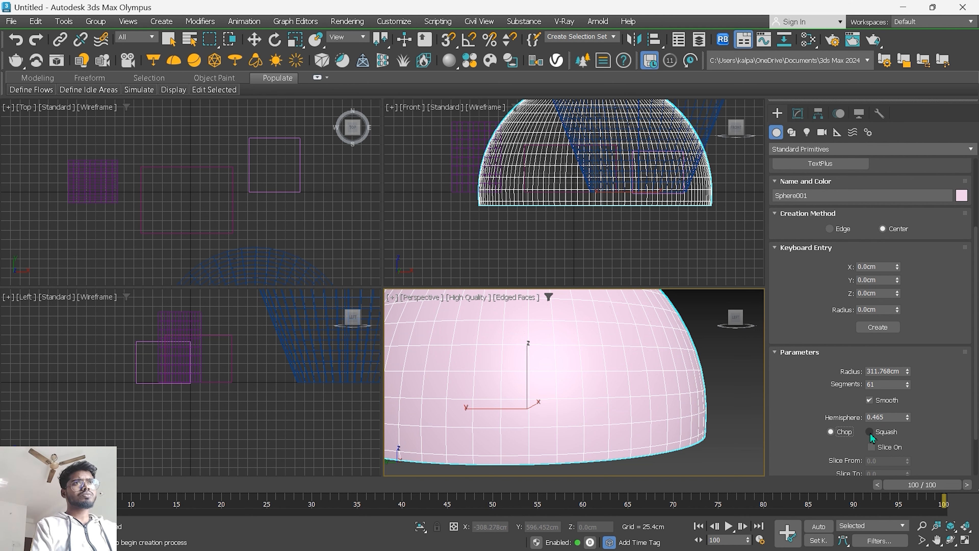
click(870, 432)
click(831, 432)
click(869, 432)
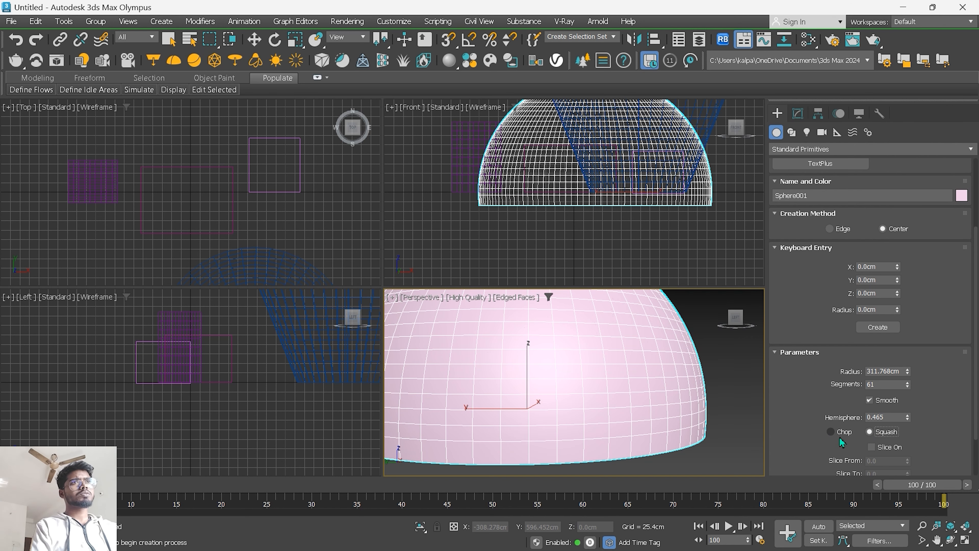
click(831, 433)
click(869, 432)
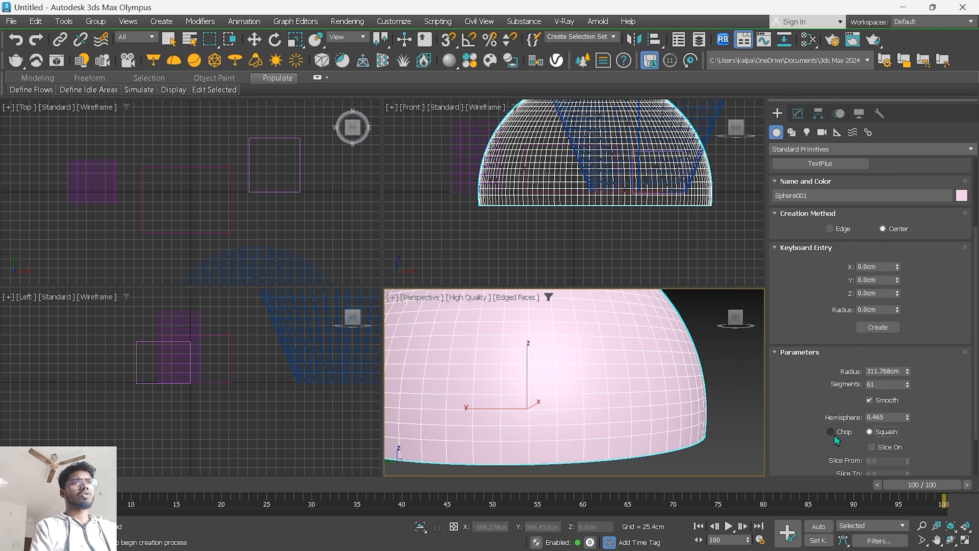
click(834, 432)
click(870, 433)
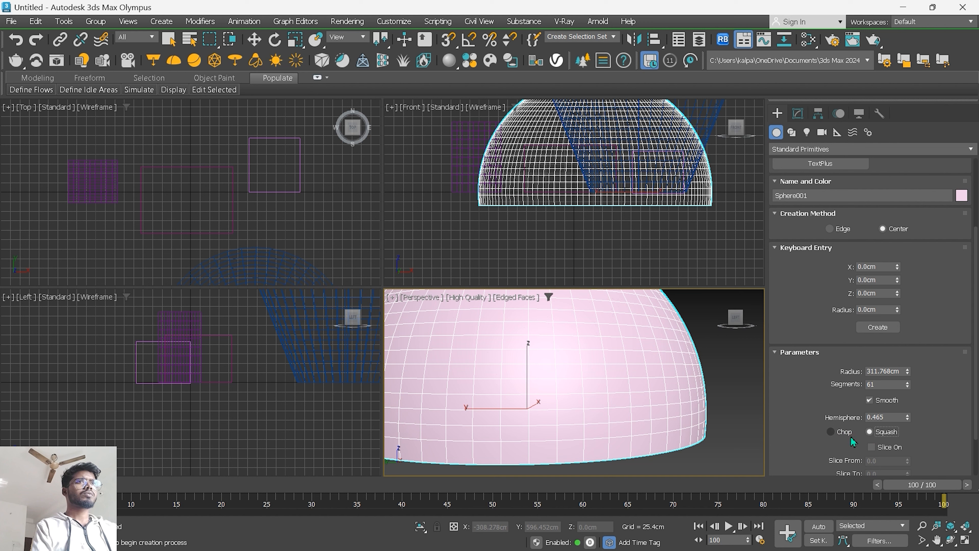
click(832, 431)
Step: Enable slicing on the hemisphere and lower its Hemisphere value to 0.265
scroll(910, 438, down, 2)
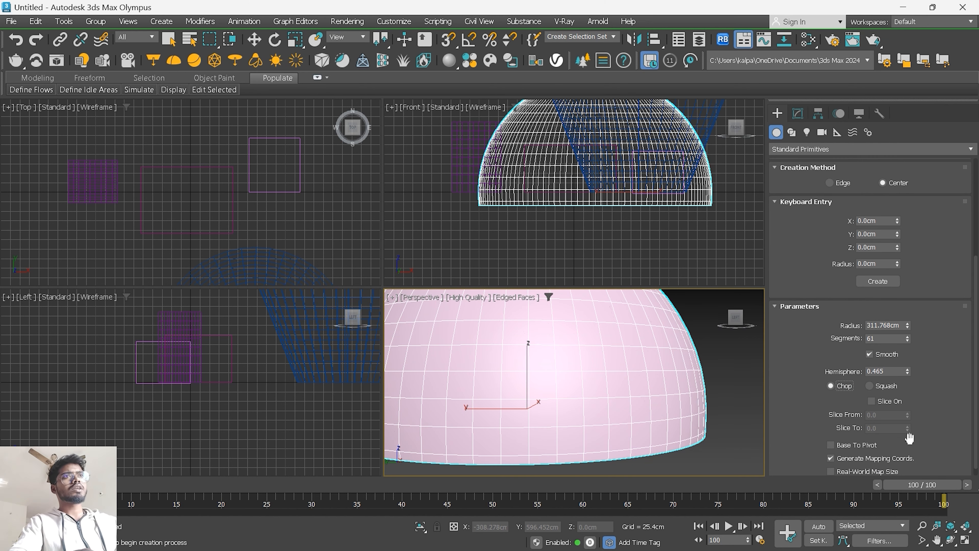
click(871, 402)
key(z)
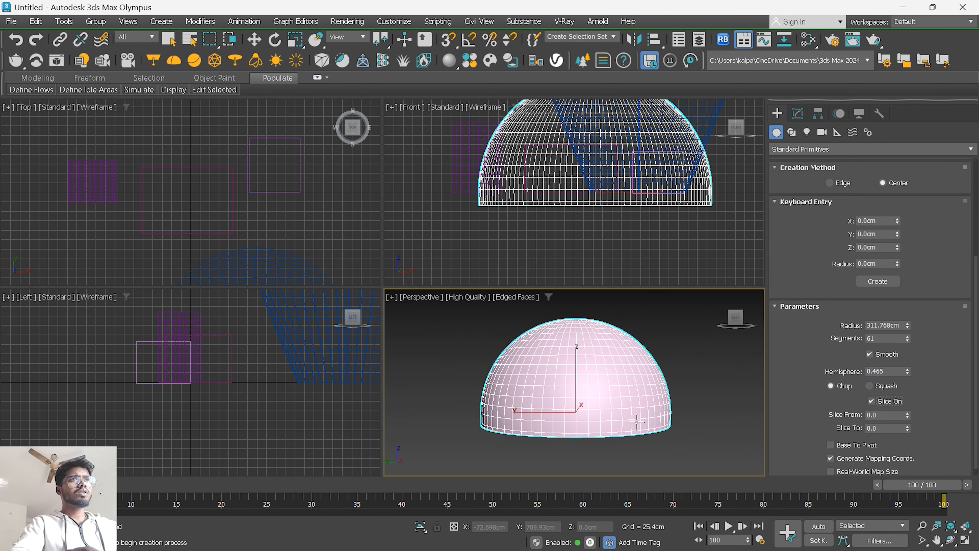
drag(907, 374, 909, 395)
Step: Slice away part of the sphere by setting Slice From to 125 and Slice To to 7
scroll(680, 402, down, 5)
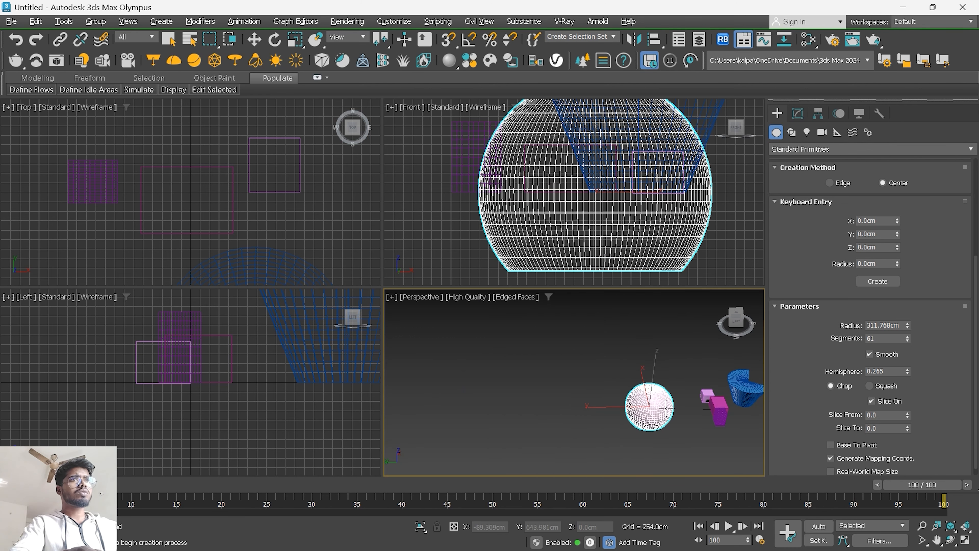
scroll(679, 402, up, 4)
scroll(909, 444, down, 1)
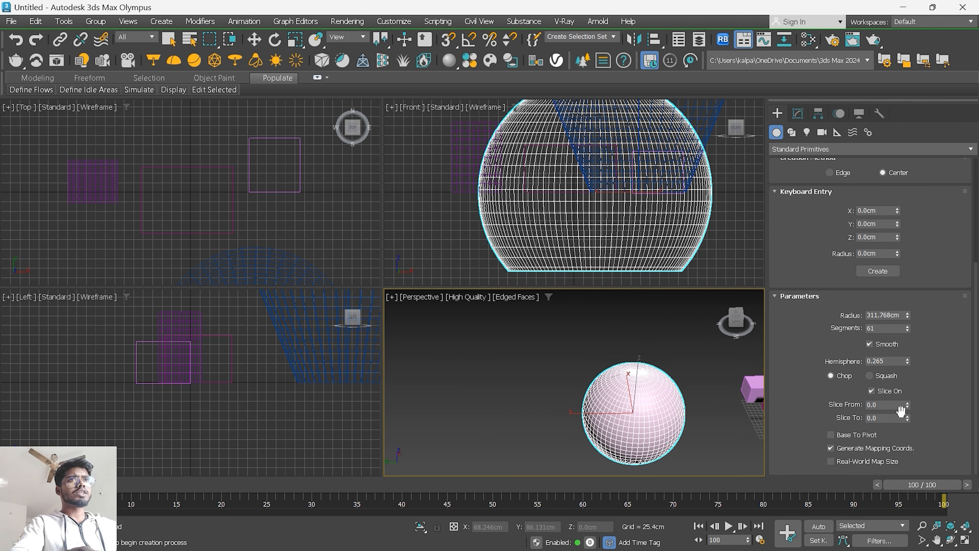
drag(907, 406, 837, 271)
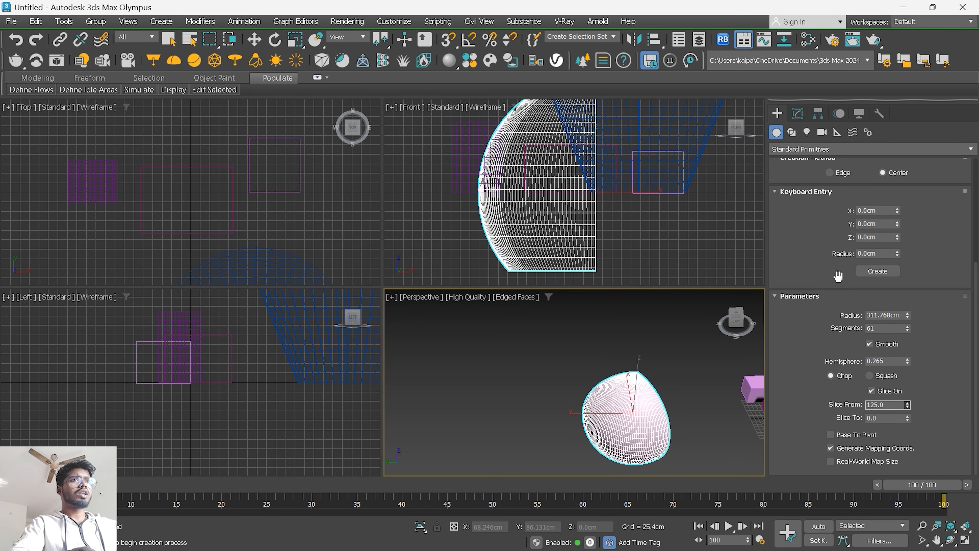
drag(908, 419, 924, 408)
Step: Create a GeoSphere with a radius of about 298 cm beside the cone in the Perspective viewport
scroll(651, 415, down, 3)
middle_drag(690, 420, 601, 415)
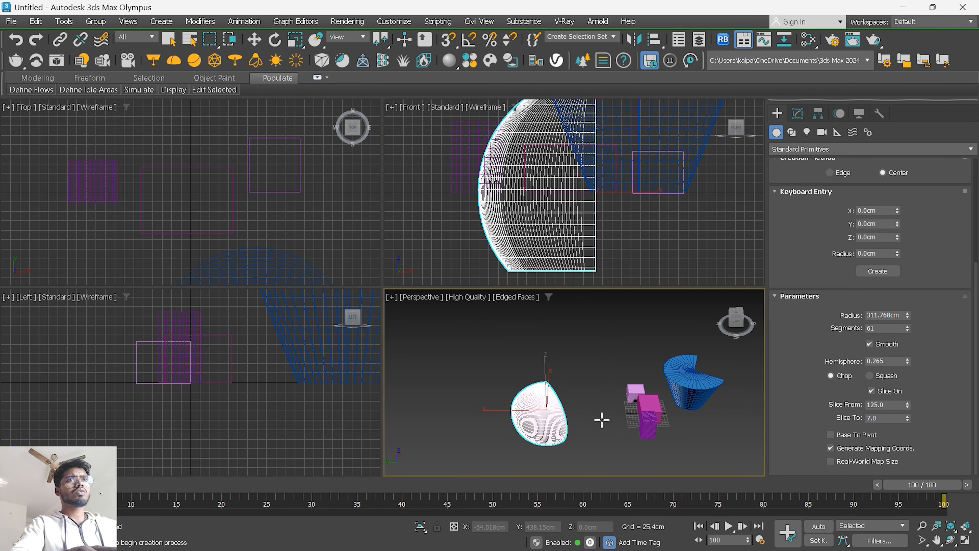
scroll(655, 420, down, 2)
middle_drag(671, 421, 640, 416)
scroll(601, 414, up, 3)
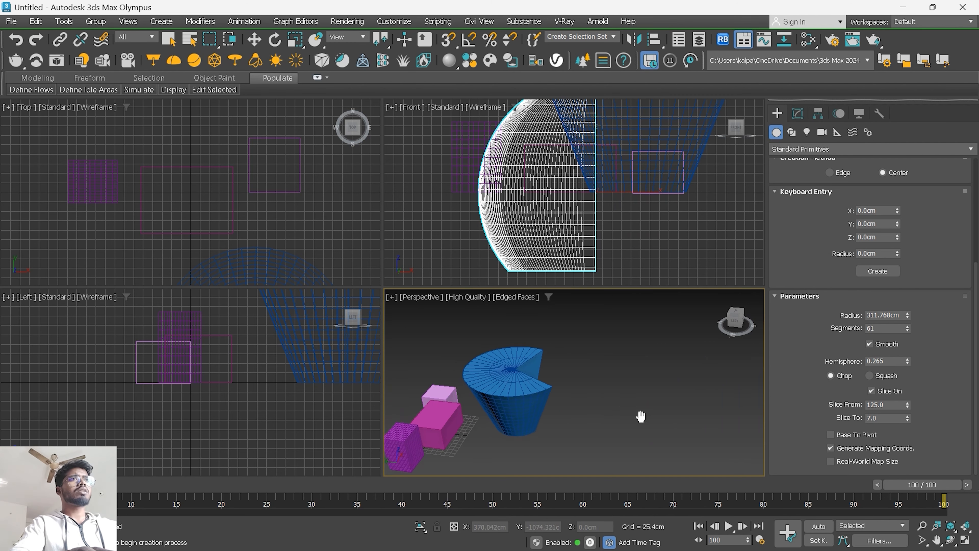
scroll(949, 343, up, 1)
scroll(949, 343, up, 5)
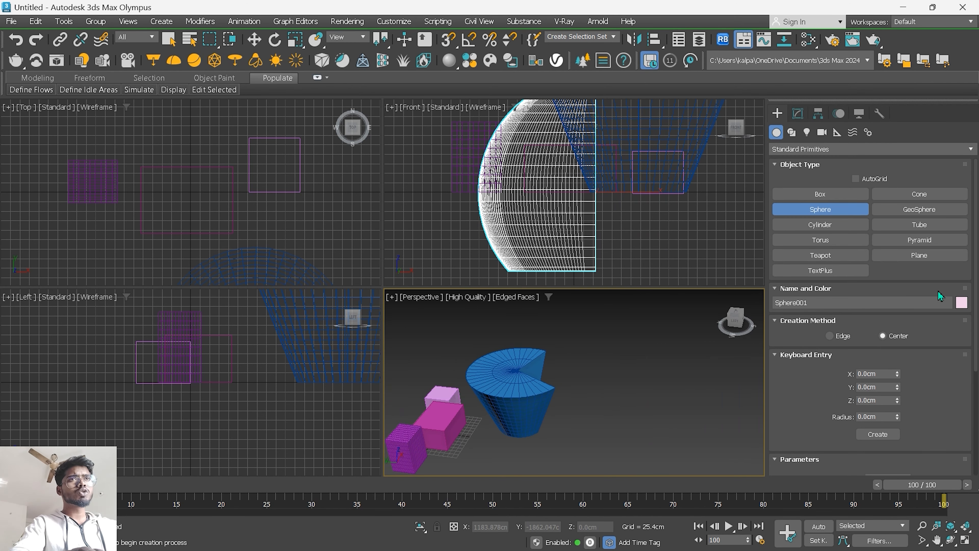
click(930, 211)
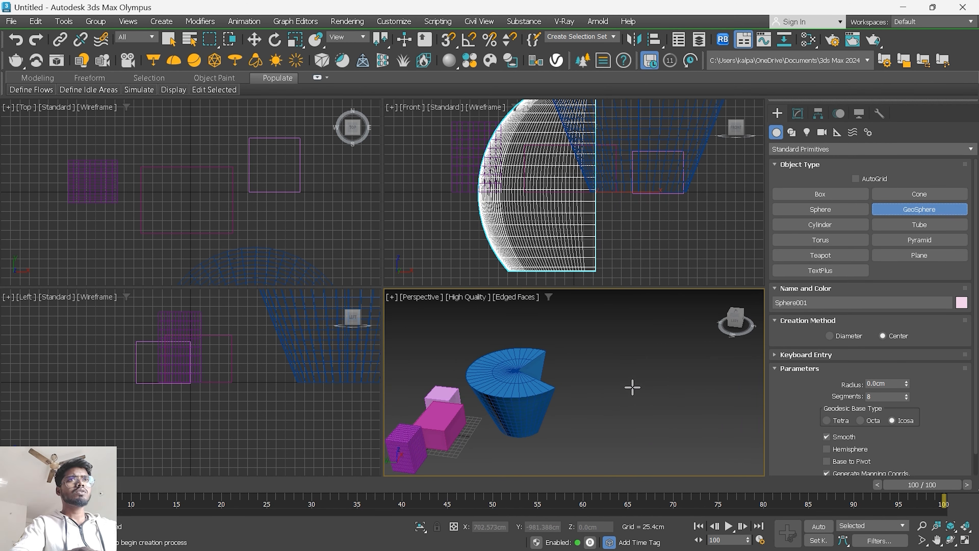
drag(632, 388, 635, 411)
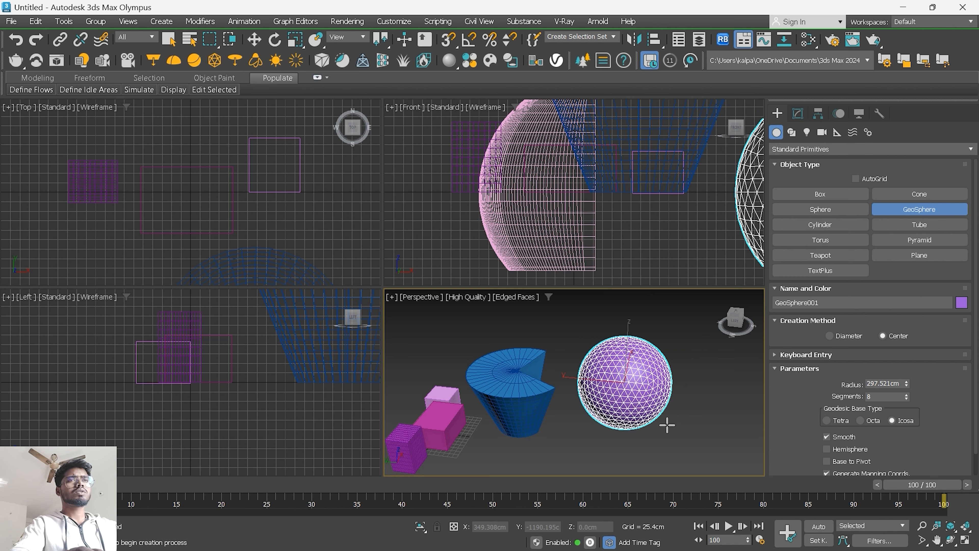
Step: Compare the GeoSphere's face pattern with the sliced sphere's mesh up close in the Perspective viewport
scroll(667, 425, up, 2)
scroll(674, 409, down, 2)
scroll(660, 386, up, 2)
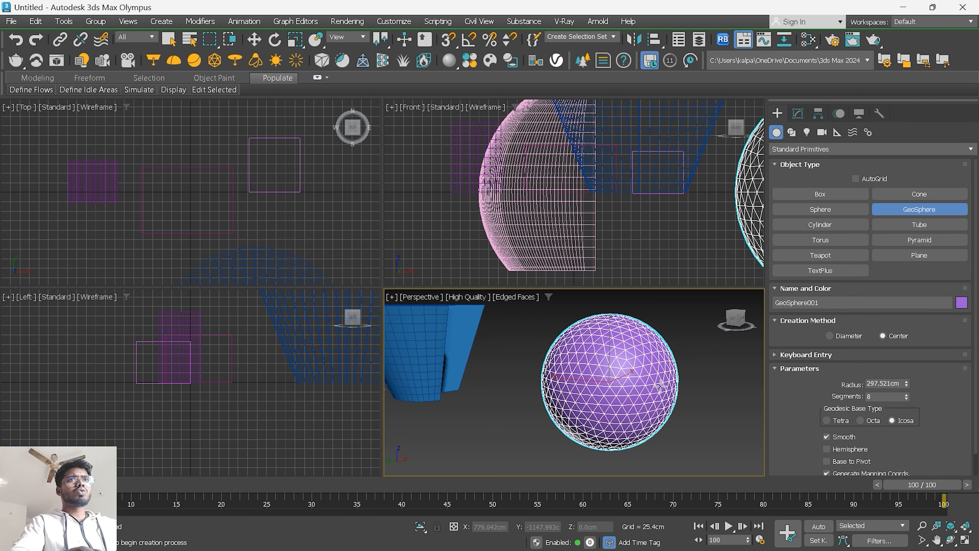
scroll(660, 385, up, 2)
scroll(617, 389, down, 5)
scroll(453, 391, up, 4)
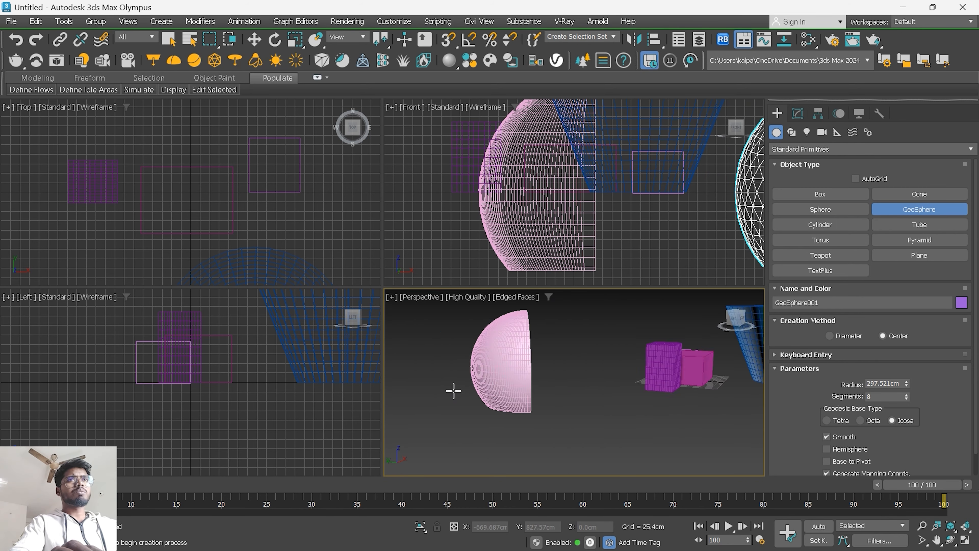
scroll(453, 390, up, 2)
scroll(524, 389, down, 5)
scroll(688, 387, up, 2)
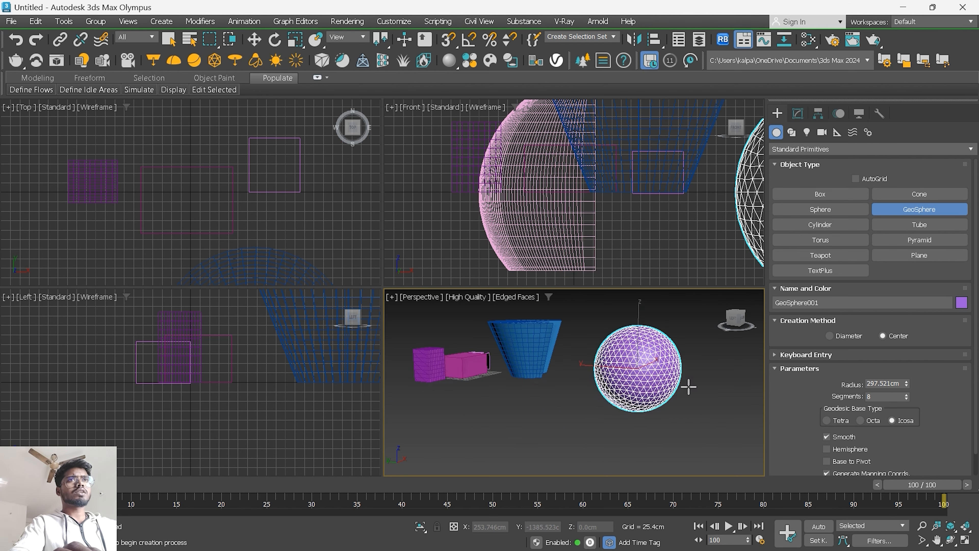
scroll(689, 386, up, 2)
scroll(555, 398, down, 5)
scroll(542, 389, up, 3)
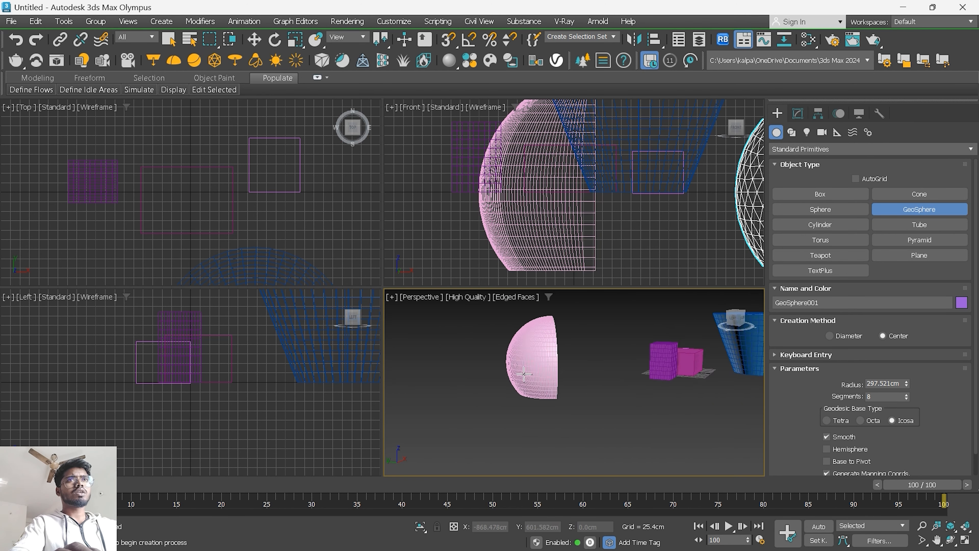
scroll(536, 372, up, 3)
scroll(555, 373, up, 2)
scroll(574, 372, down, 3)
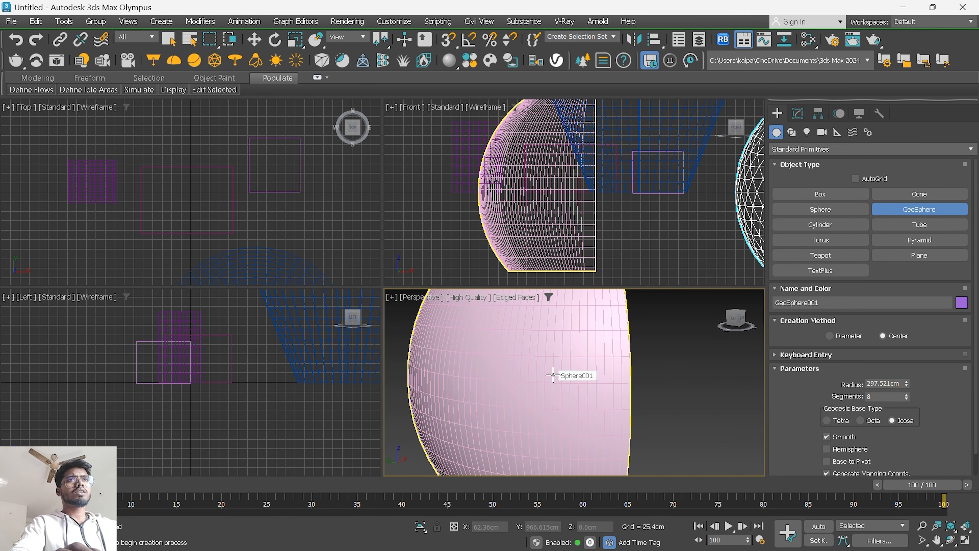
Step: Exit GeoSphere creation and select the sliced sphere
right_click(643, 373)
click(585, 371)
scroll(584, 380, down, 2)
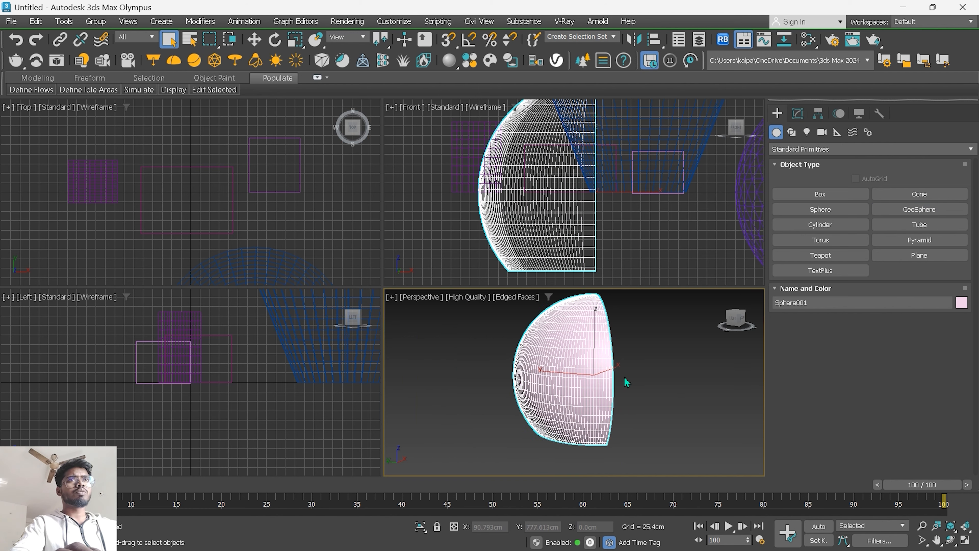
Step: Select the GeoSphere and examine its triangular face pattern up close in the Perspective viewport
scroll(578, 376, up, 3)
scroll(568, 373, down, 6)
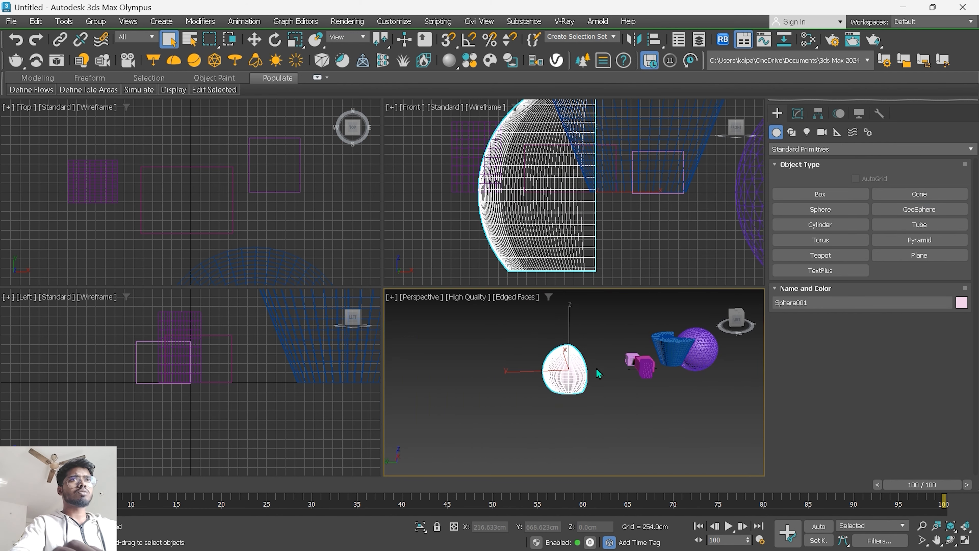
scroll(619, 371, up, 2)
click(619, 371)
scroll(601, 386, up, 5)
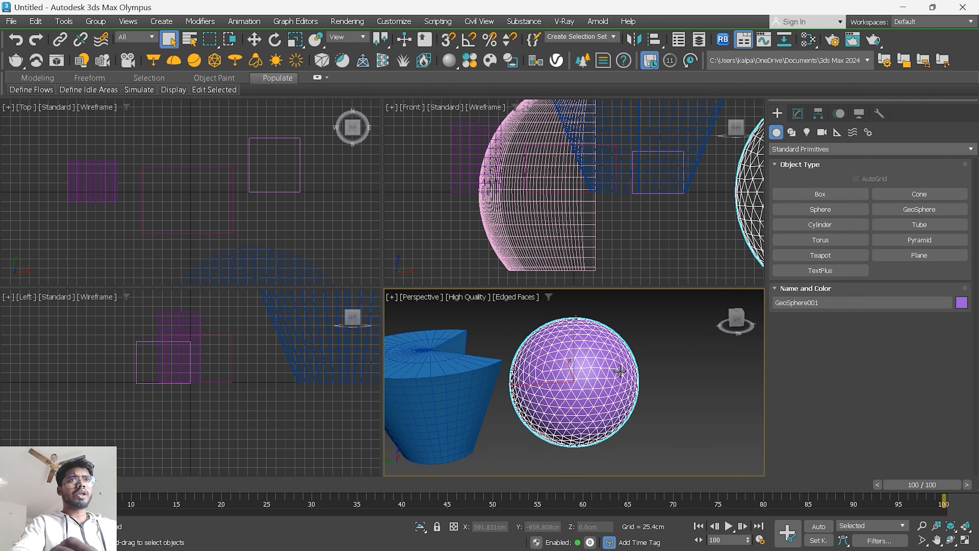
scroll(590, 395, down, 2)
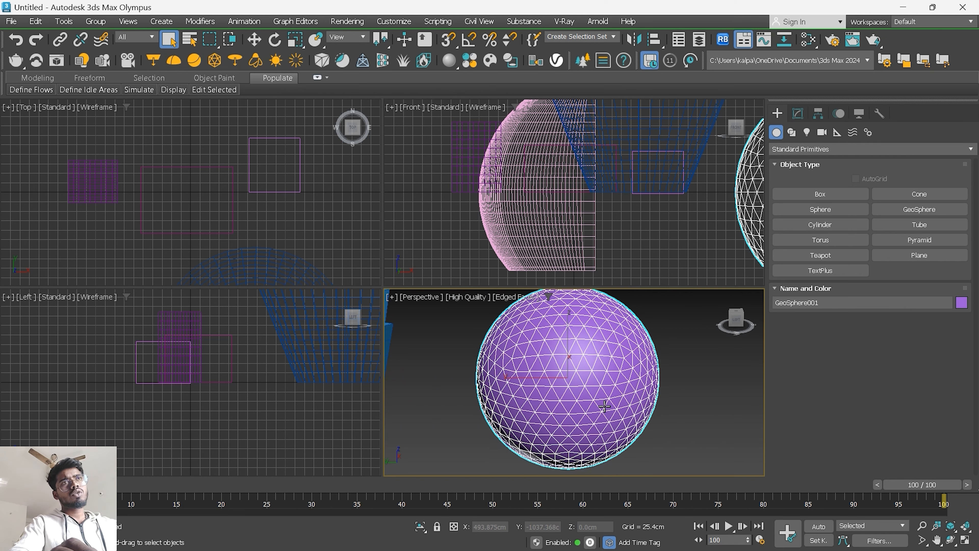
scroll(603, 406, down, 2)
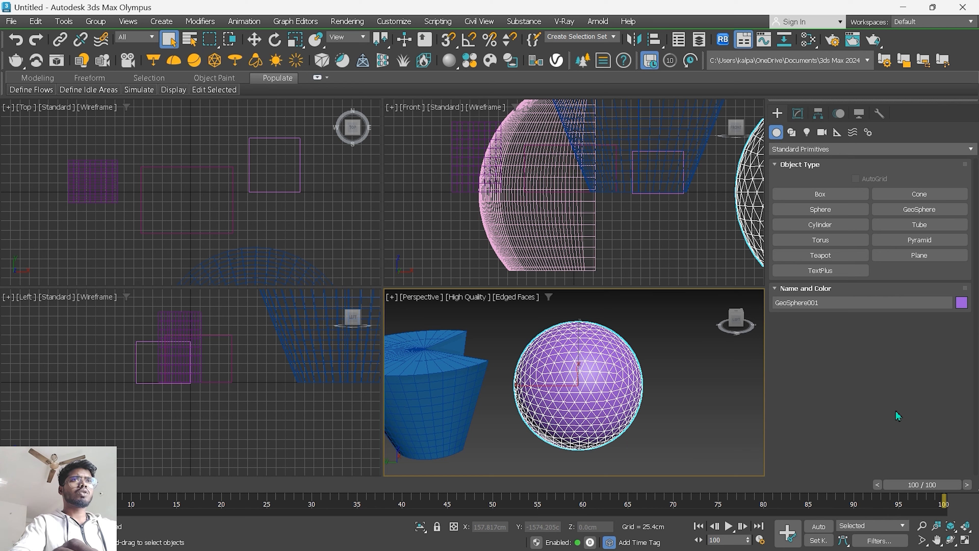
scroll(655, 401, down, 3)
scroll(631, 396, up, 5)
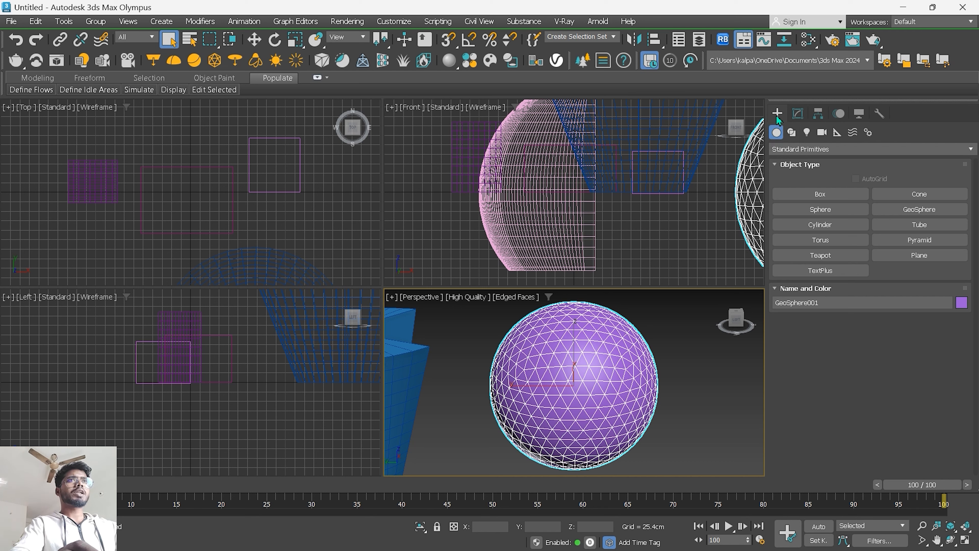
Step: Change the GeoSphere's radius to about 309 cm and its segments to 7
click(796, 116)
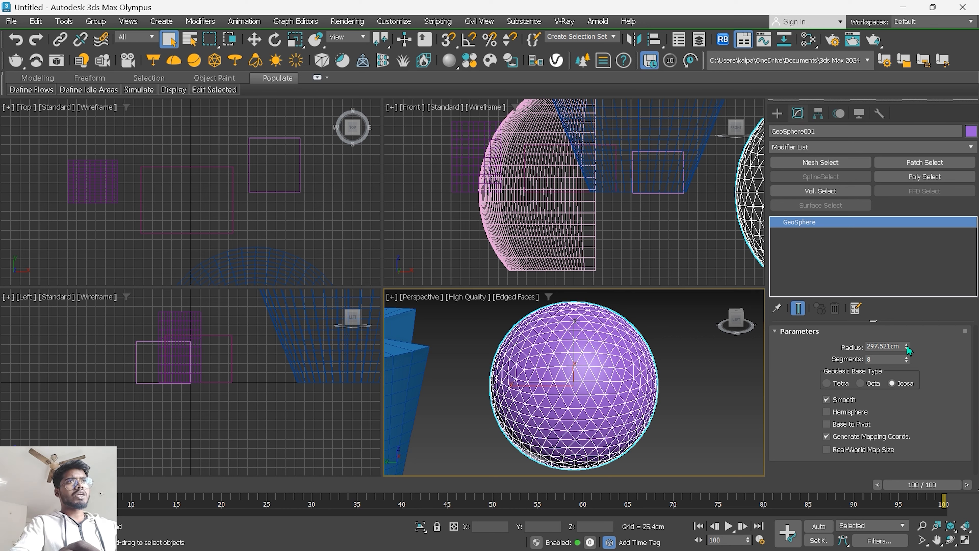
drag(907, 347, 907, 339)
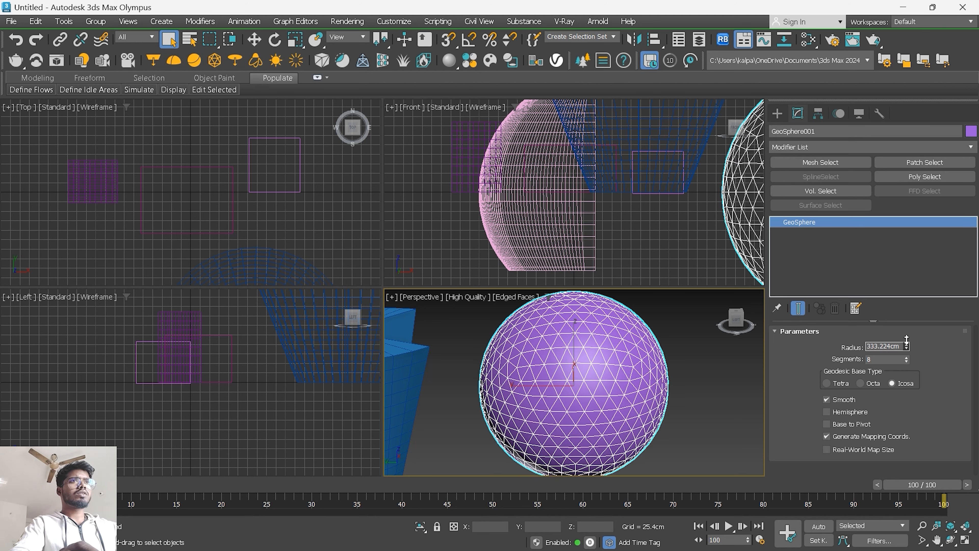
mouse_move(907, 357)
mouse_down()
mouse_move(906, 382)
mouse_move(907, 364)
mouse_up()
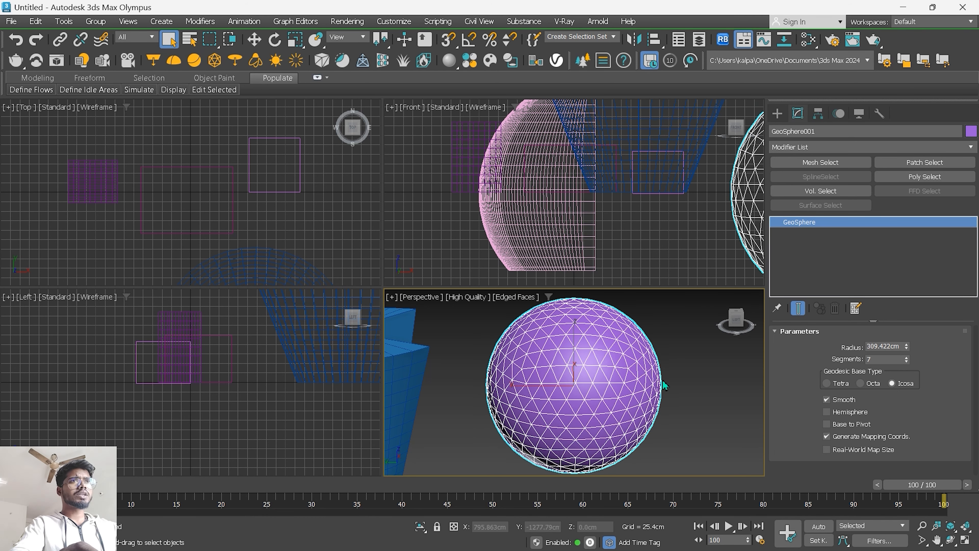
Step: Try the Tetra and Octa geodesic base types on the GeoSphere and return it to Icosa
scroll(566, 375, up, 3)
click(827, 383)
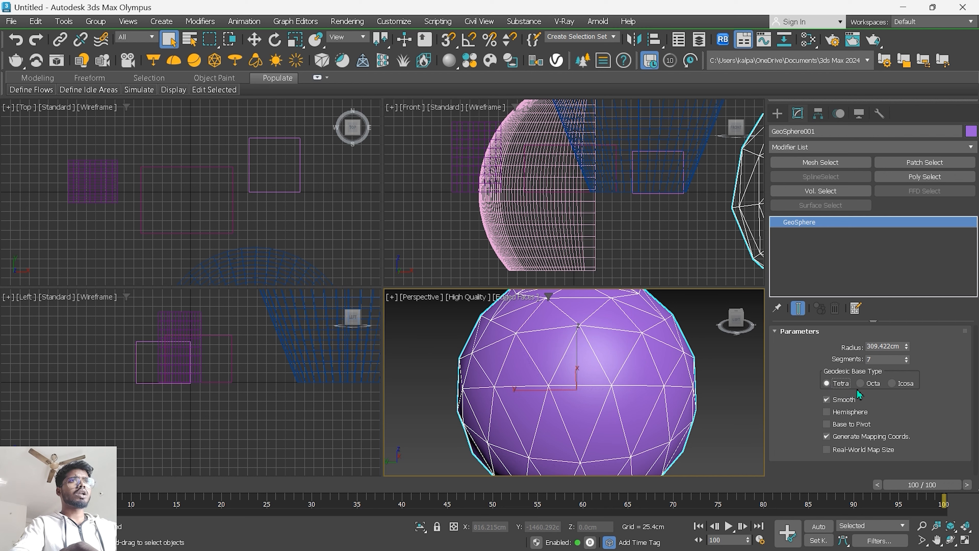
click(860, 383)
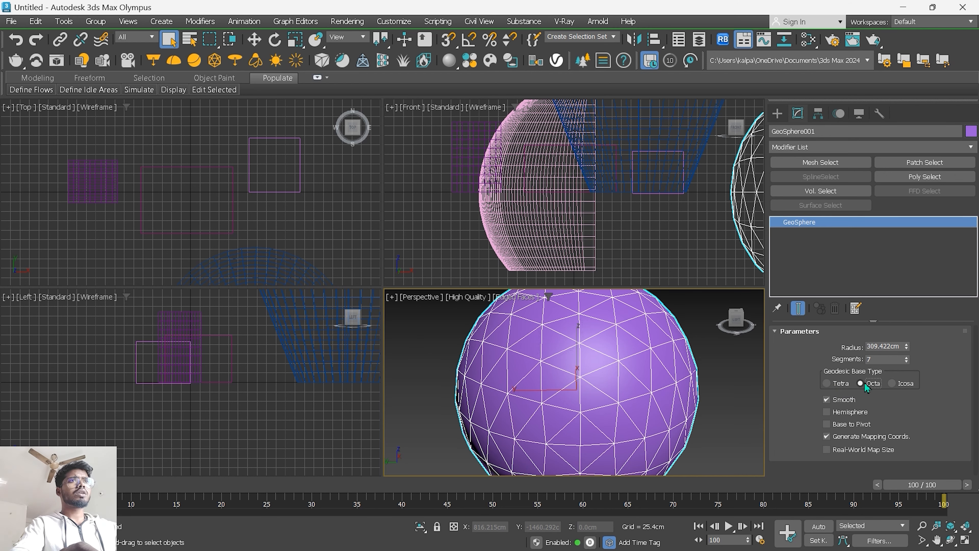
click(892, 383)
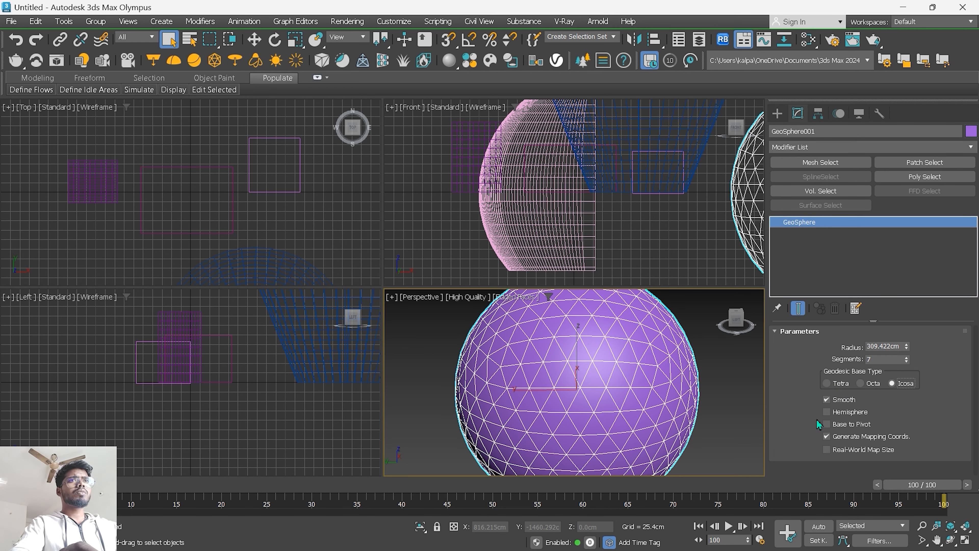
scroll(711, 410, down, 4)
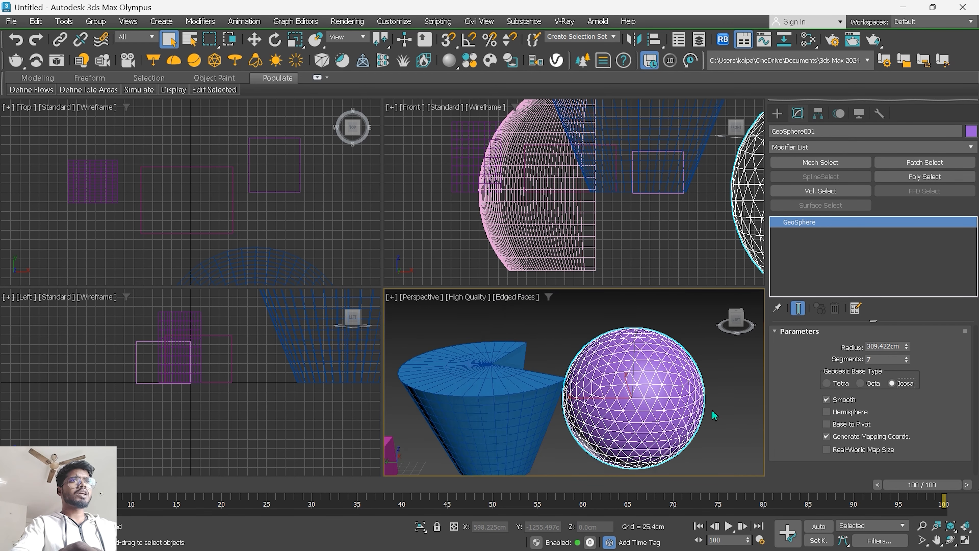
Step: Try the Hemisphere option on the GeoSphere and switch it off again
click(826, 412)
alt+middle_drag(682, 409, 674, 410)
scroll(674, 411, up, 3)
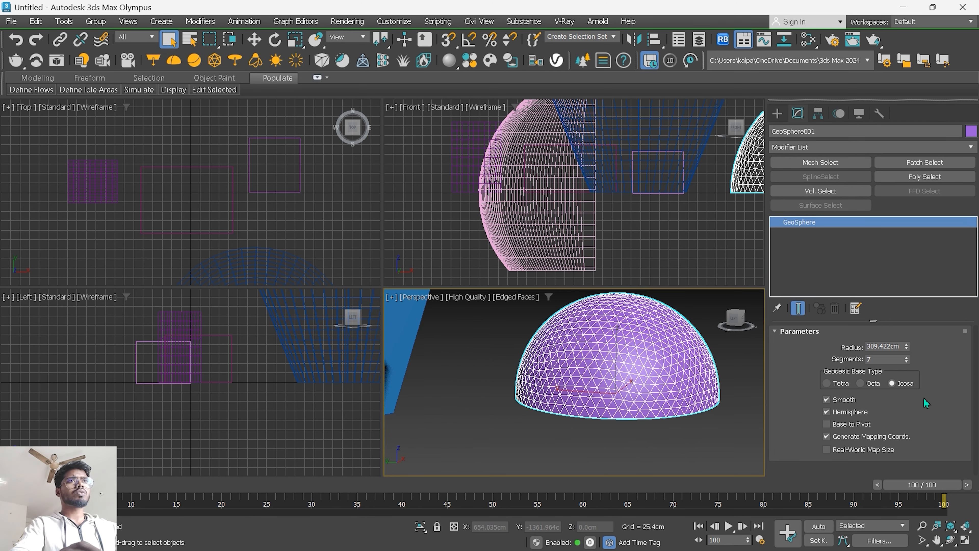
click(825, 413)
scroll(684, 424, down, 4)
scroll(684, 424, up, 3)
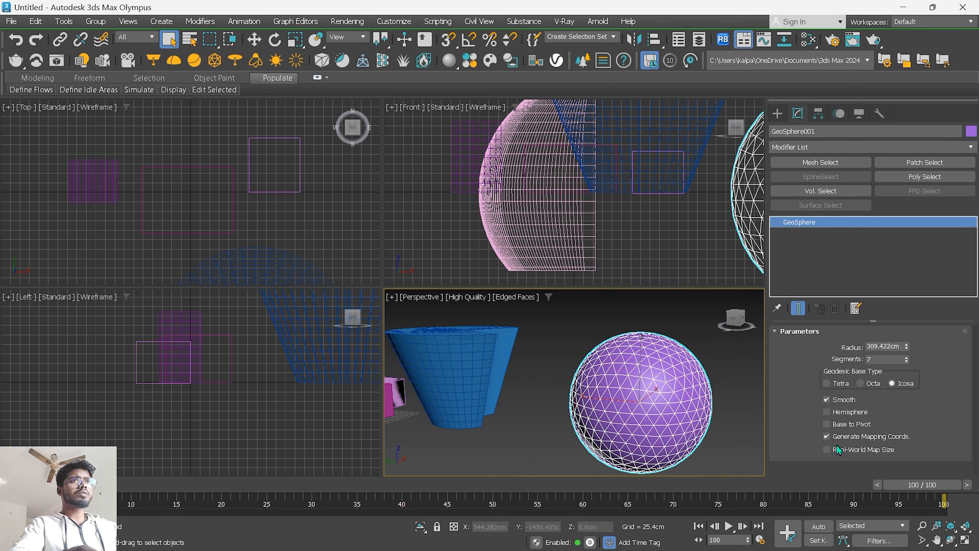
Step: Enable Base to Pivot on the GeoSphere and compare its height with the other objects
click(826, 424)
scroll(657, 424, down, 5)
scroll(658, 424, up, 6)
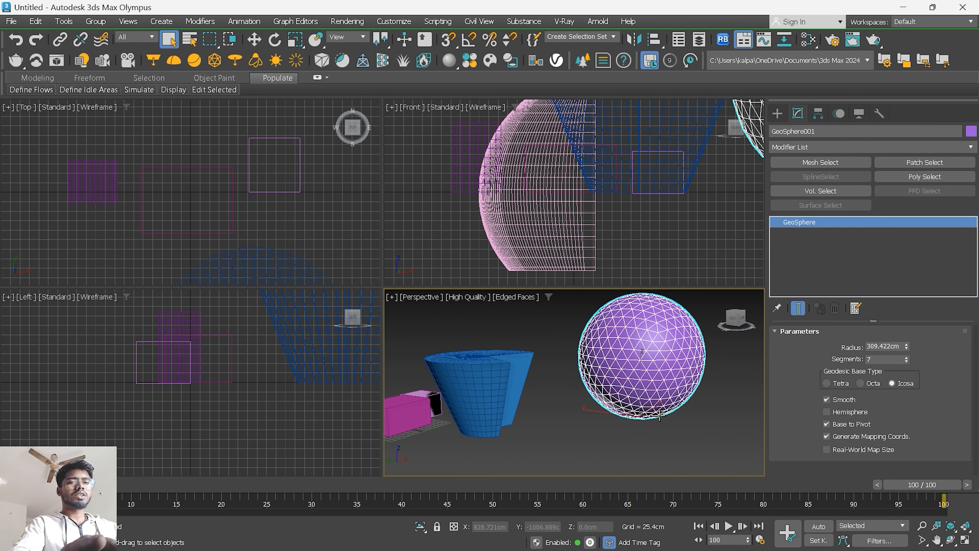
scroll(660, 415, down, 4)
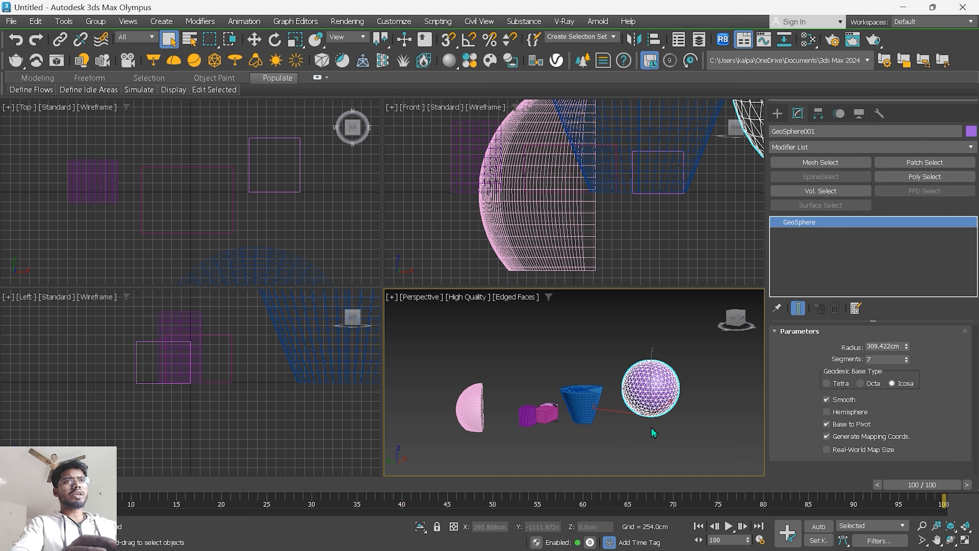
scroll(651, 428, up, 2)
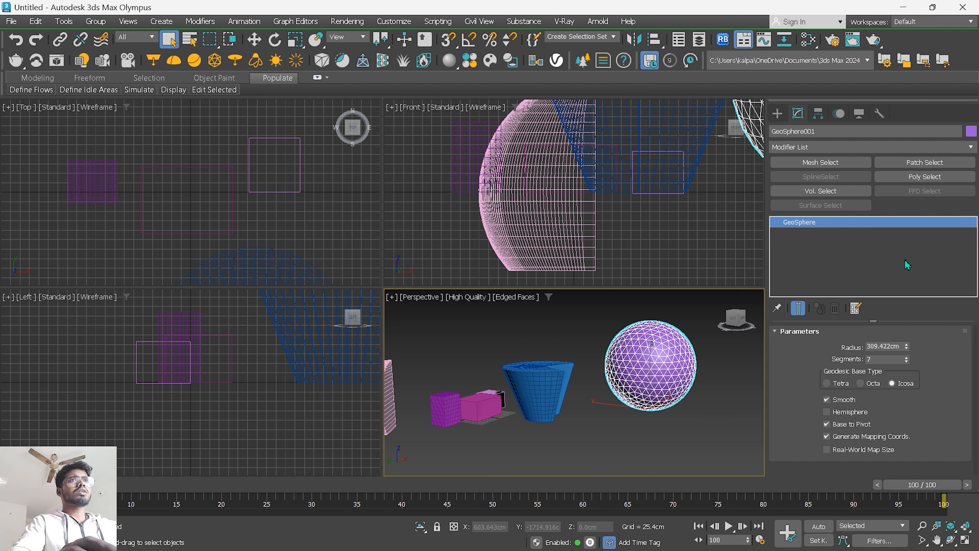
Step: Create a cylinder with a radius of about 237 cm and a height of about 432 cm beside the GeoSphere in the Perspective viewport
click(778, 113)
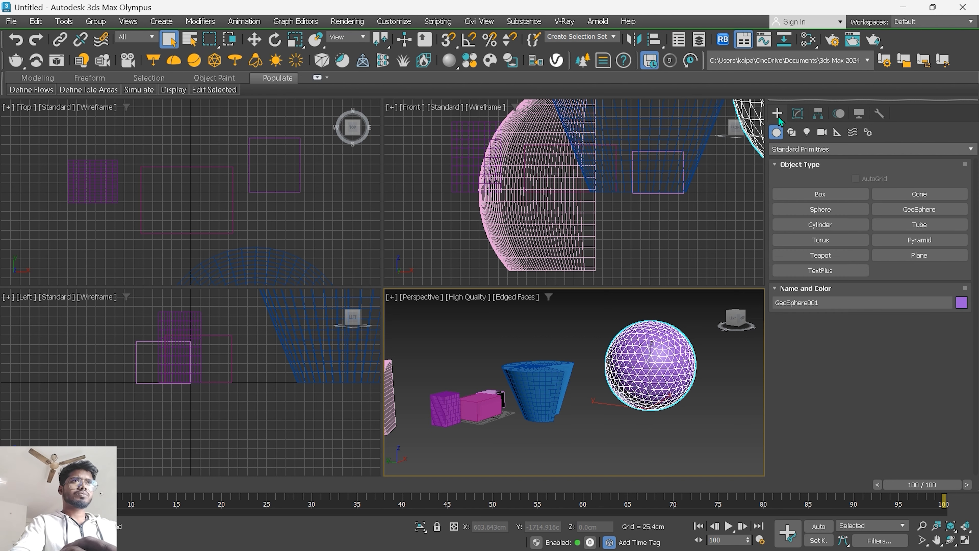
click(841, 227)
scroll(627, 426, down, 5)
scroll(585, 431, up, 6)
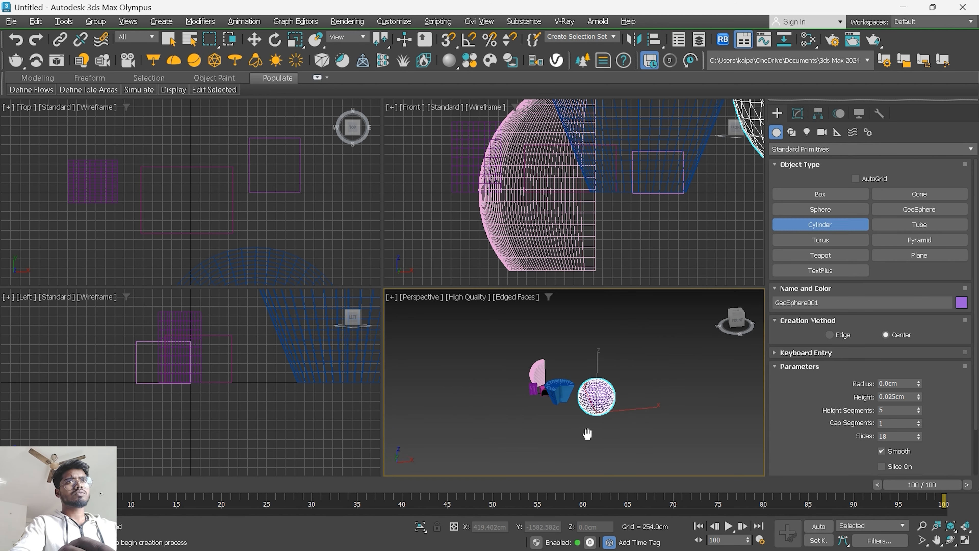
scroll(627, 428, up, 6)
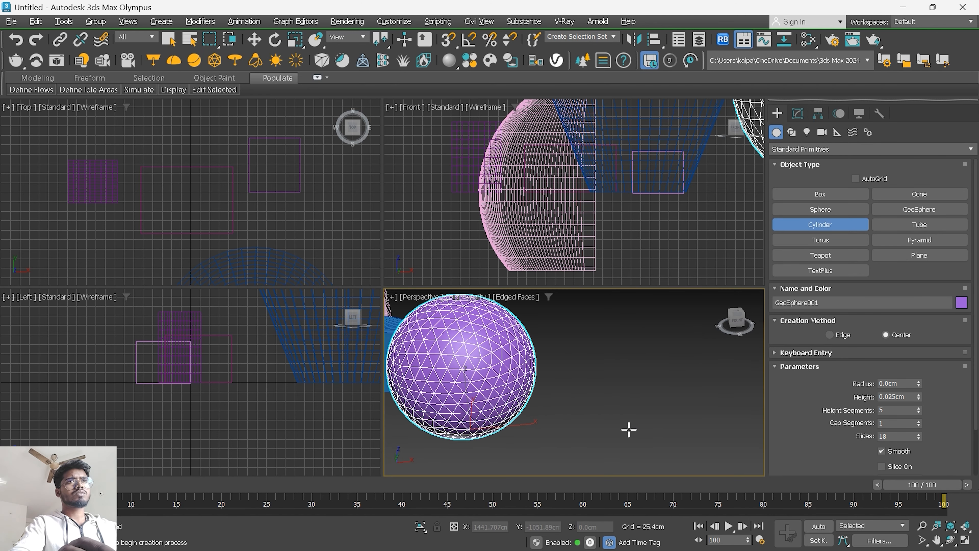
drag(547, 416, 591, 436)
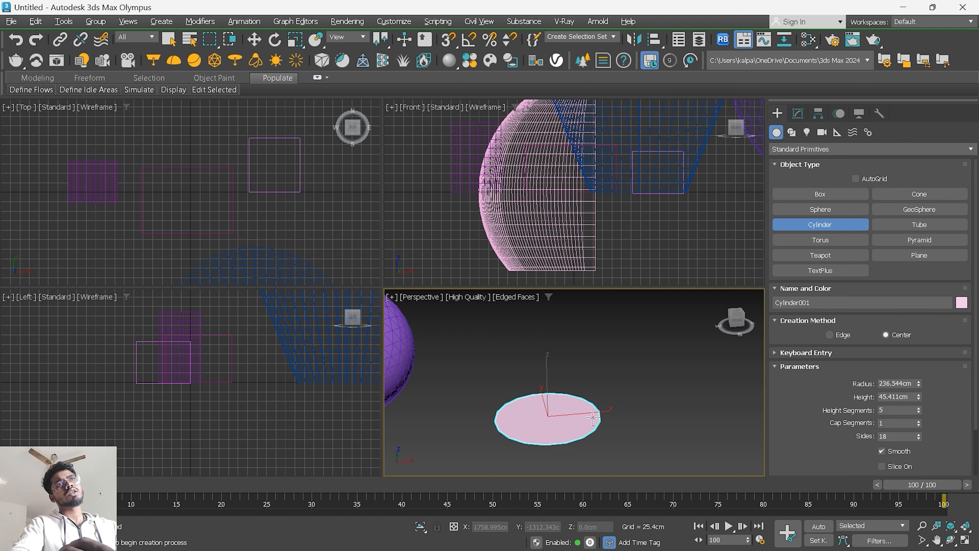
click(591, 334)
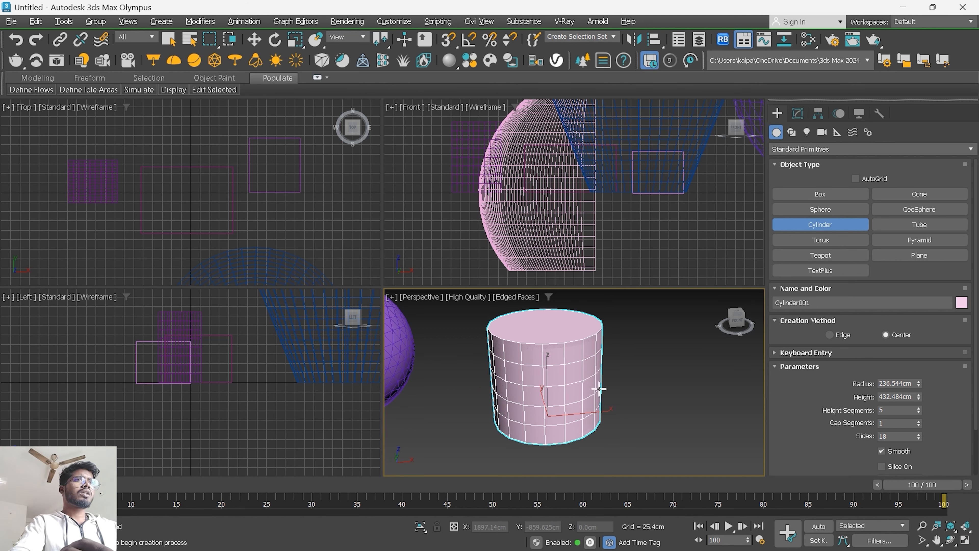
middle_drag(598, 389, 659, 391)
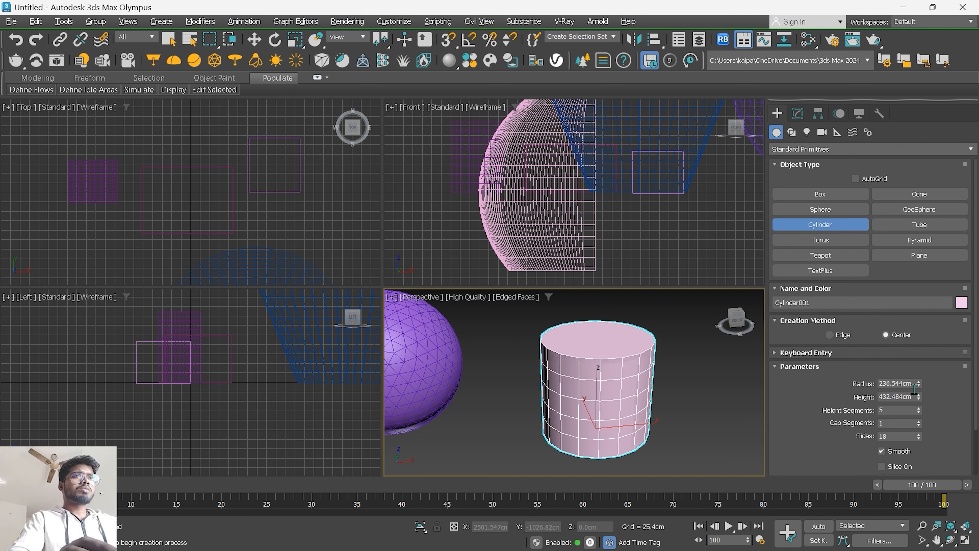
Step: Set the cylinder's radius to about 246 cm, height to about 489 cm, height segments to 24, cap segments to 11 and sides to 25
drag(920, 385, 918, 418)
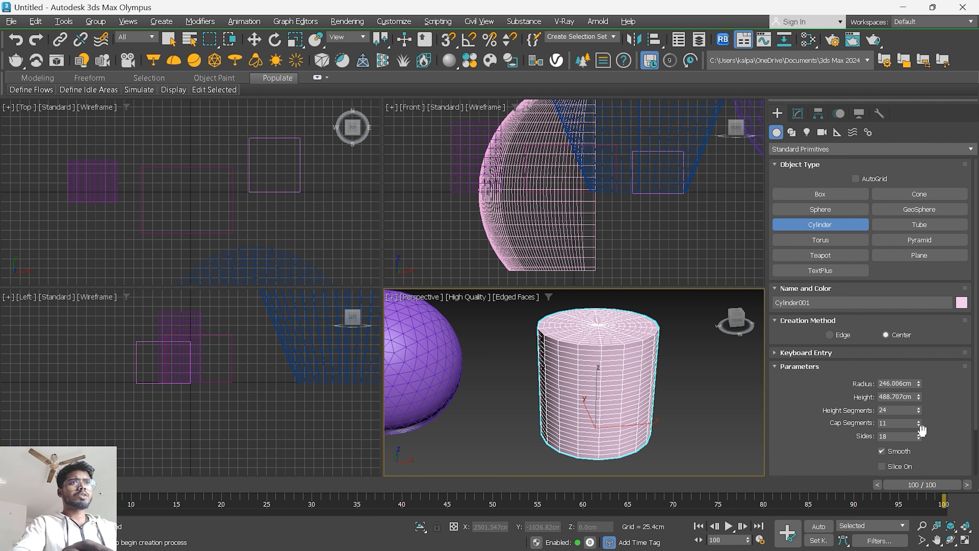
drag(919, 439, 920, 431)
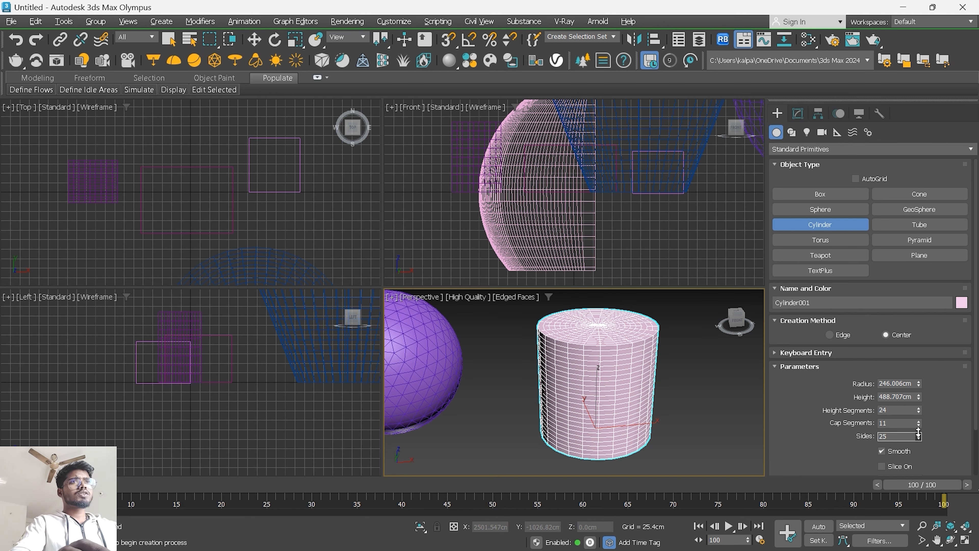
Step: Turn the cylinder's Smooth option off to check its shading, and turn it back on
scroll(945, 432, down, 2)
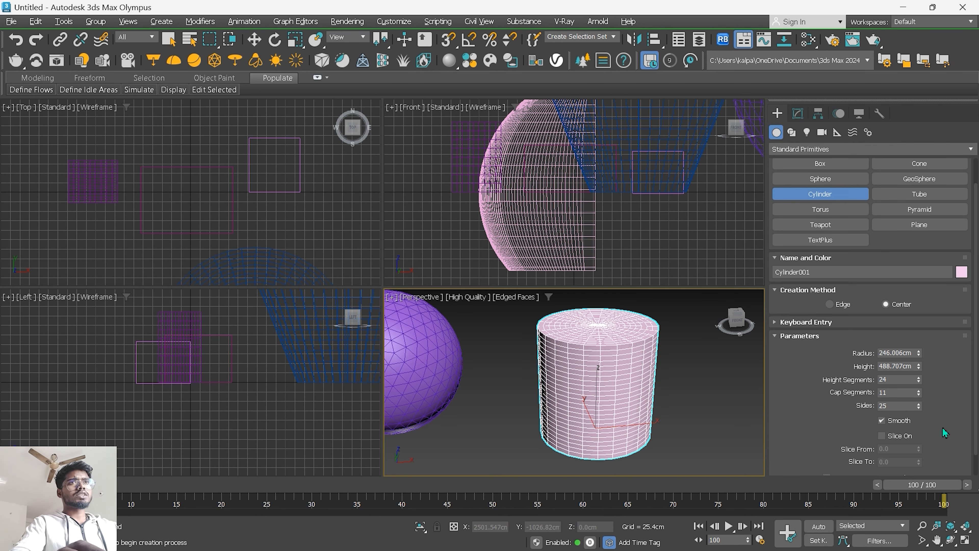
click(881, 420)
scroll(664, 376, up, 3)
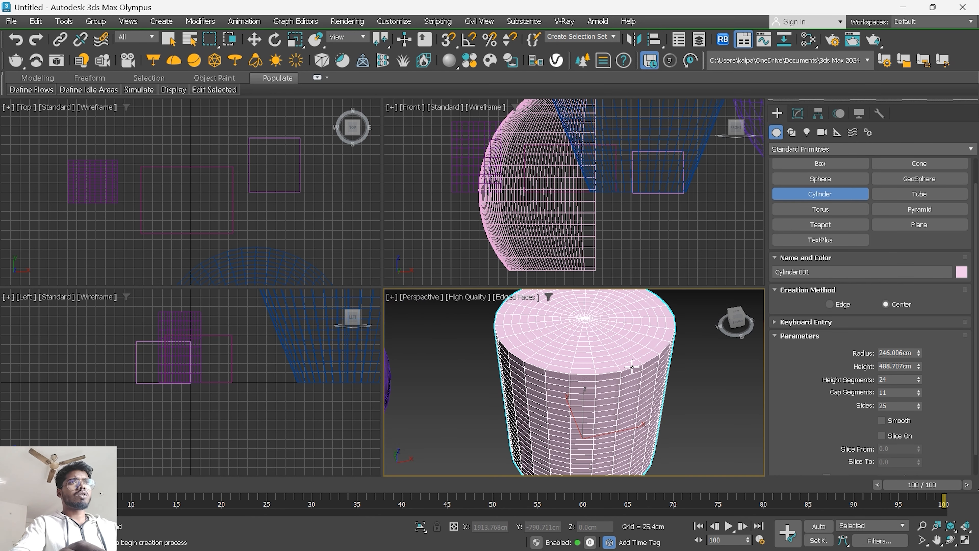
click(883, 422)
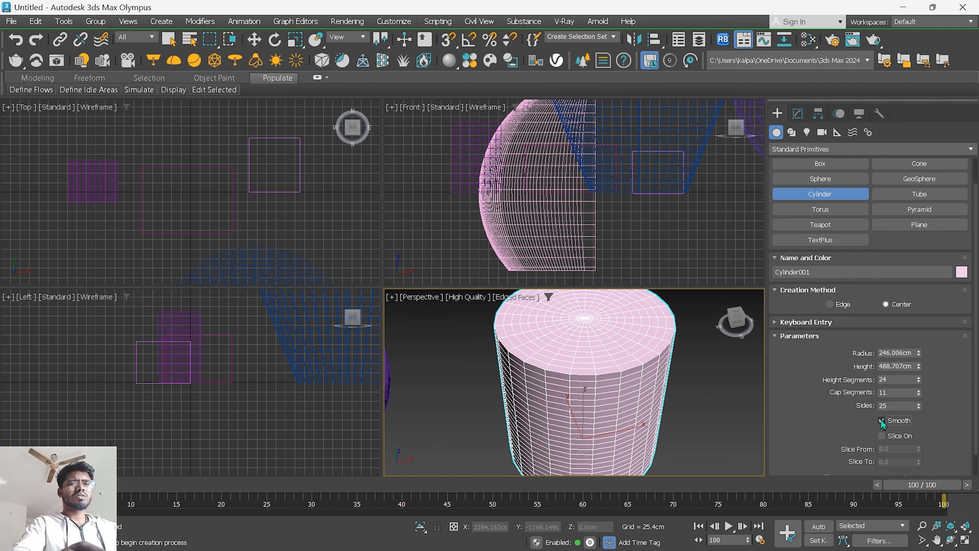
Step: Slice away part of the cylinder by enabling Slice On with Slice From at 120.5 and Slice To at 24
click(881, 435)
scroll(886, 439, down, 1)
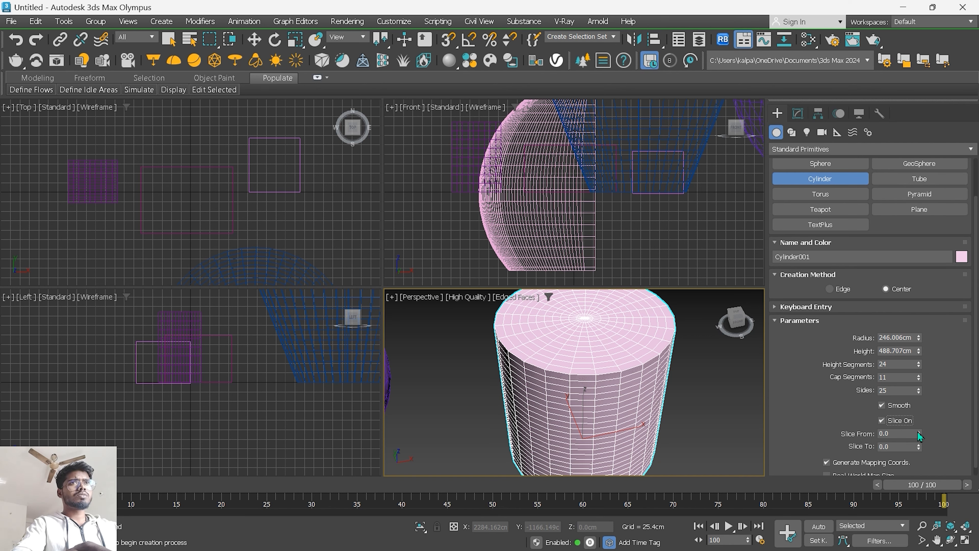
drag(918, 435, 903, 362)
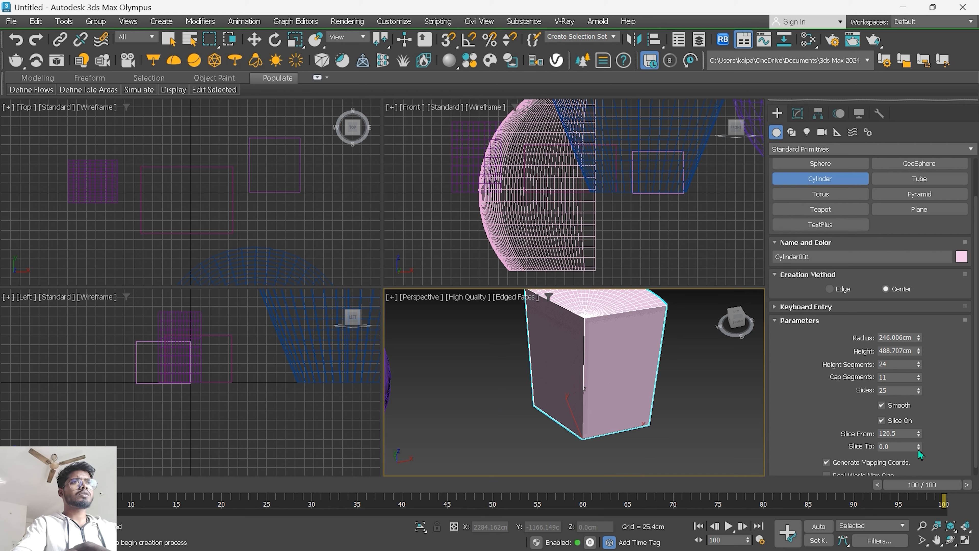
drag(918, 447, 921, 422)
scroll(937, 443, down, 1)
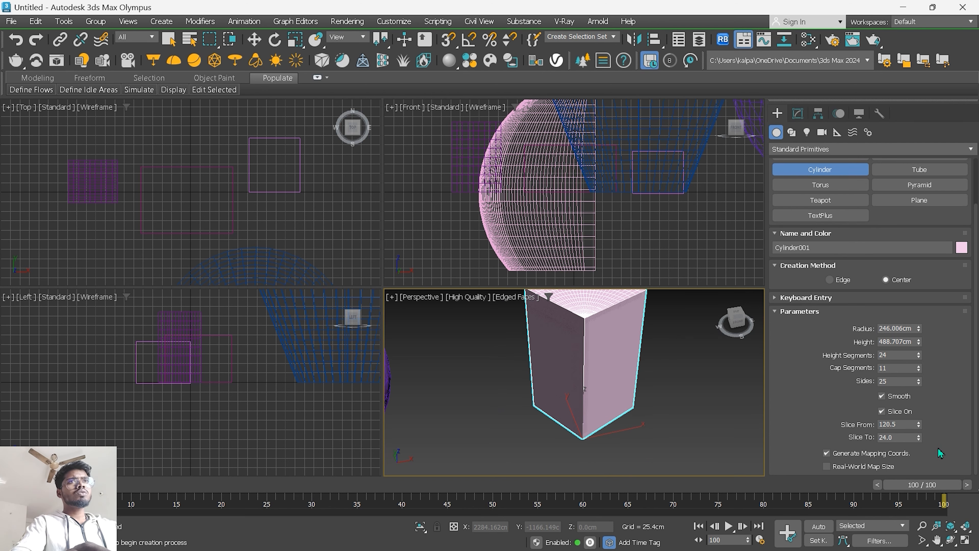
Step: Create a tube beside the sliced cylinder with radii of about 403 cm and 271 cm and a height of about 179 cm
scroll(938, 452, up, 5)
click(917, 215)
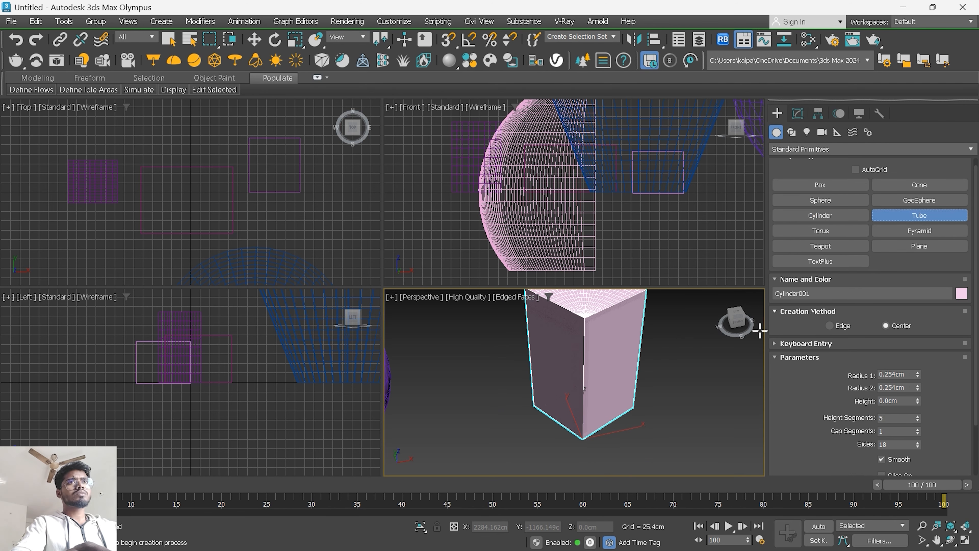
scroll(634, 403, down, 5)
scroll(617, 420, up, 6)
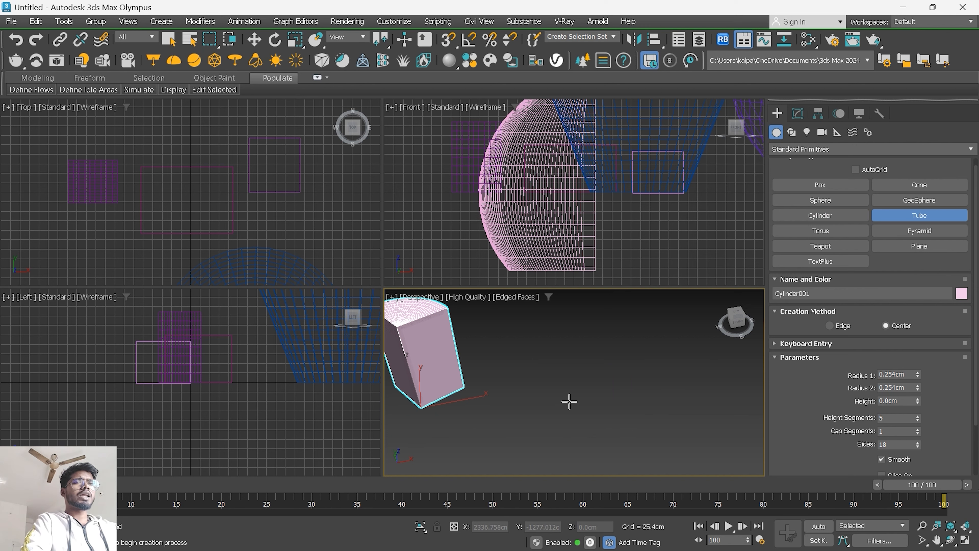
drag(568, 400, 632, 440)
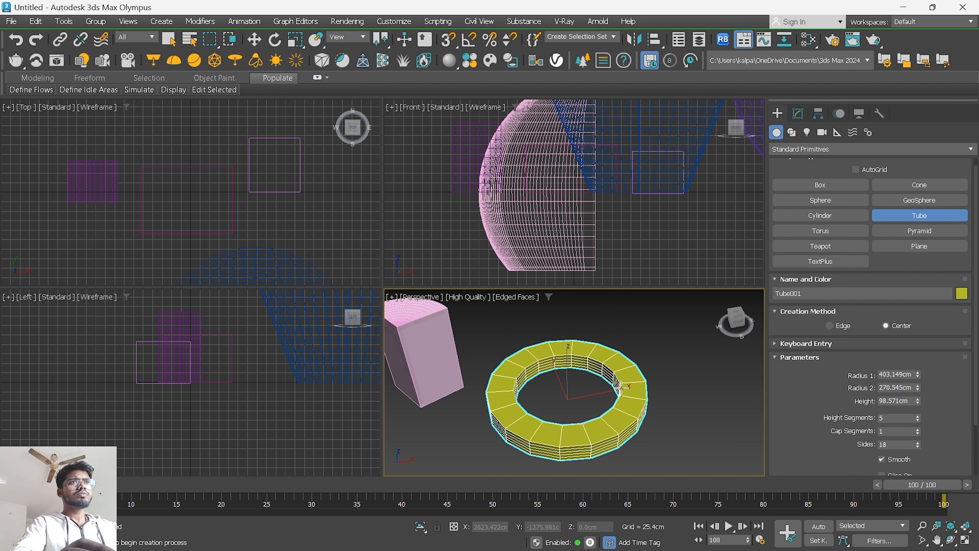
middle_drag(621, 373, 653, 378)
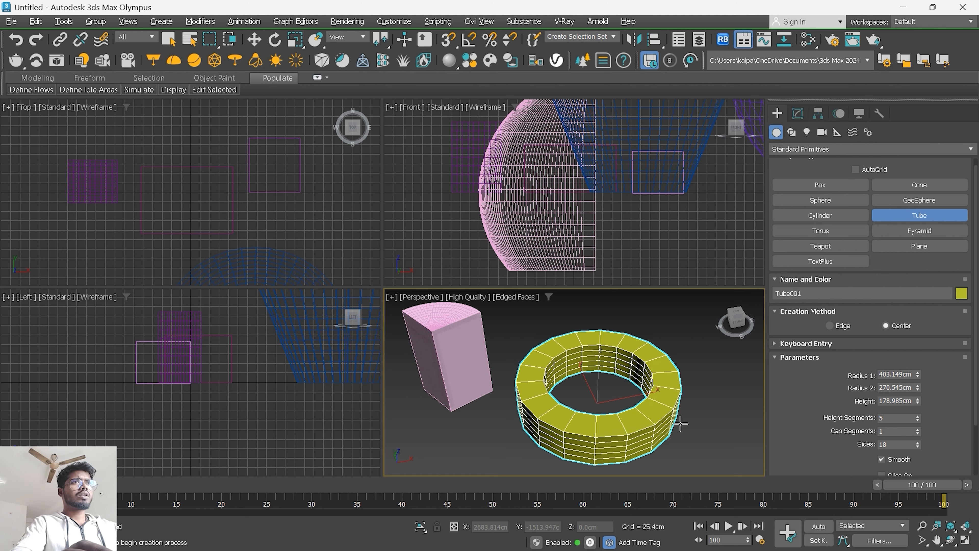
Step: Enlarge the tube to an outer radius of about 488 cm, an inner radius of about 311 cm and a height of about 260 cm
alt+middle_drag(679, 422, 660, 392)
scroll(678, 413, up, 2)
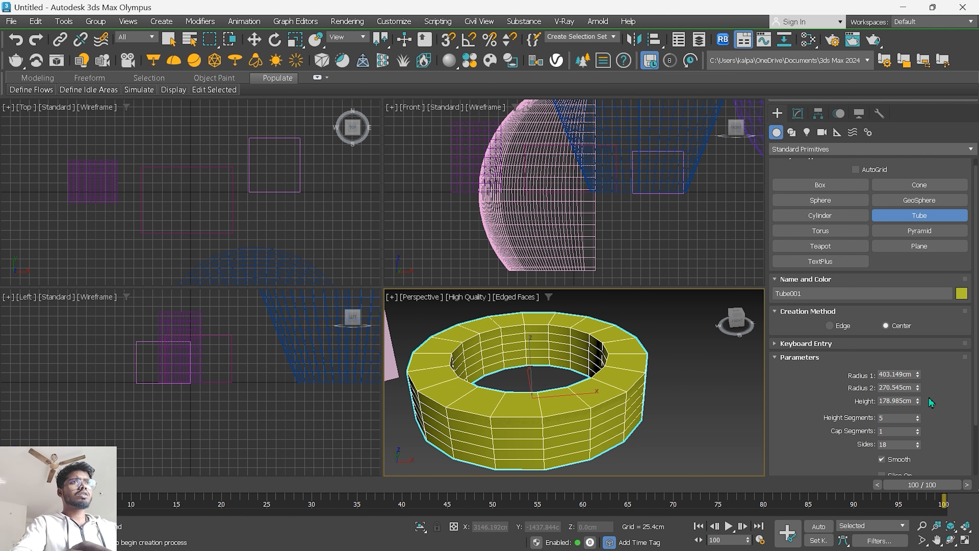
mouse_move(918, 377)
mouse_down()
mouse_move(914, 363)
mouse_move(915, 382)
mouse_up()
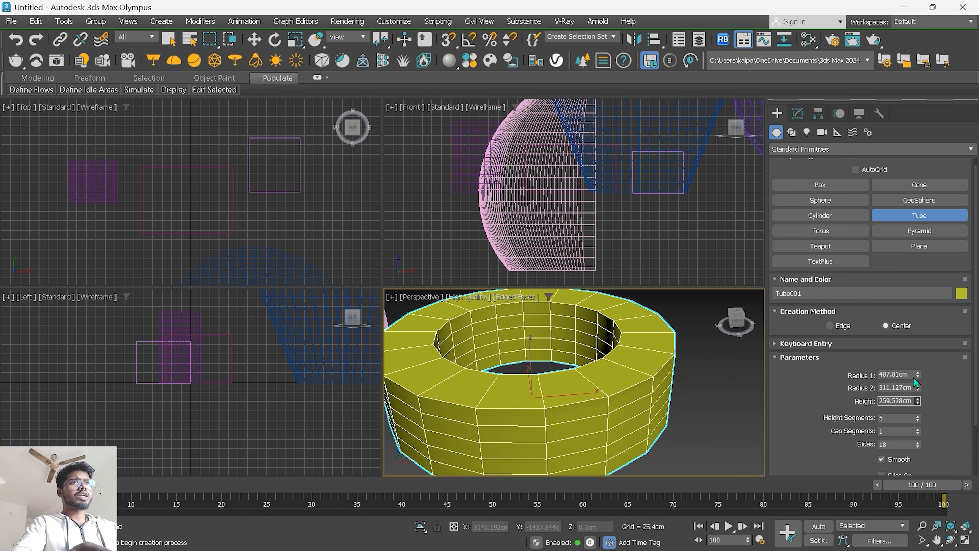
scroll(684, 410, down, 4)
middle_drag(652, 407, 686, 410)
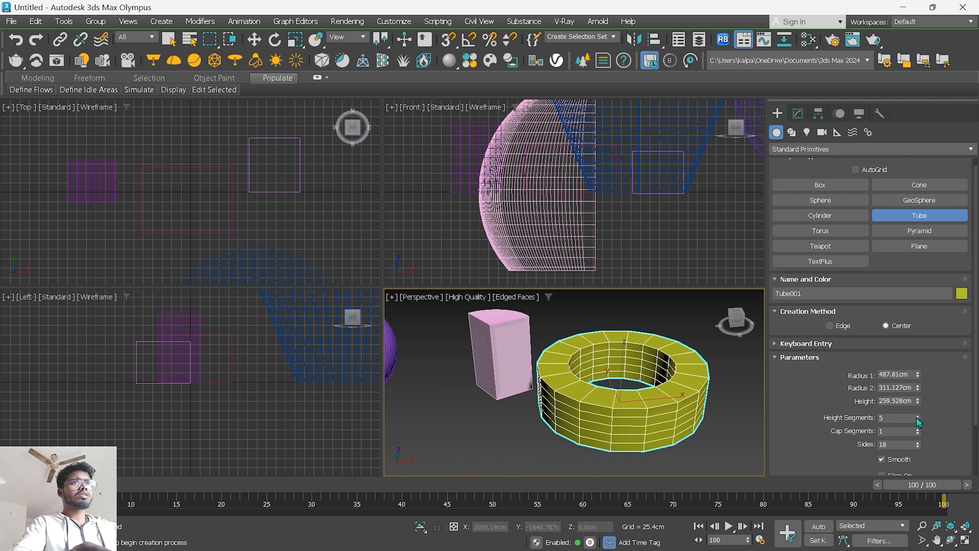
Step: Set the tube's height segments to 20, cap segments to 6 and sides to 23
drag(918, 418, 920, 449)
scroll(712, 411, down, 3)
scroll(703, 411, up, 3)
scroll(919, 460, down, 2)
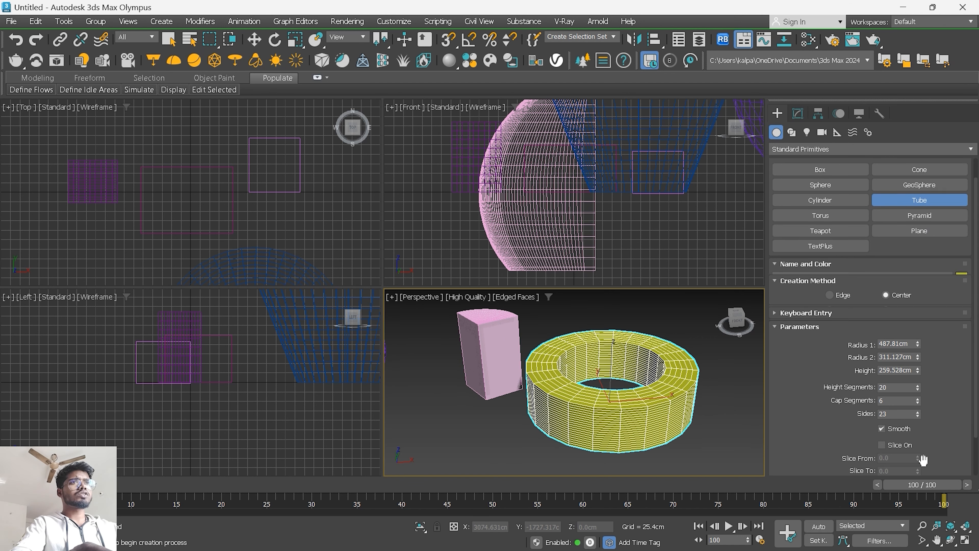
Step: Turn off the tube's Smooth option and enable Slice On, raising Slice From to leave only a curved section of the ring
click(883, 429)
click(882, 444)
scroll(887, 447, down, 2)
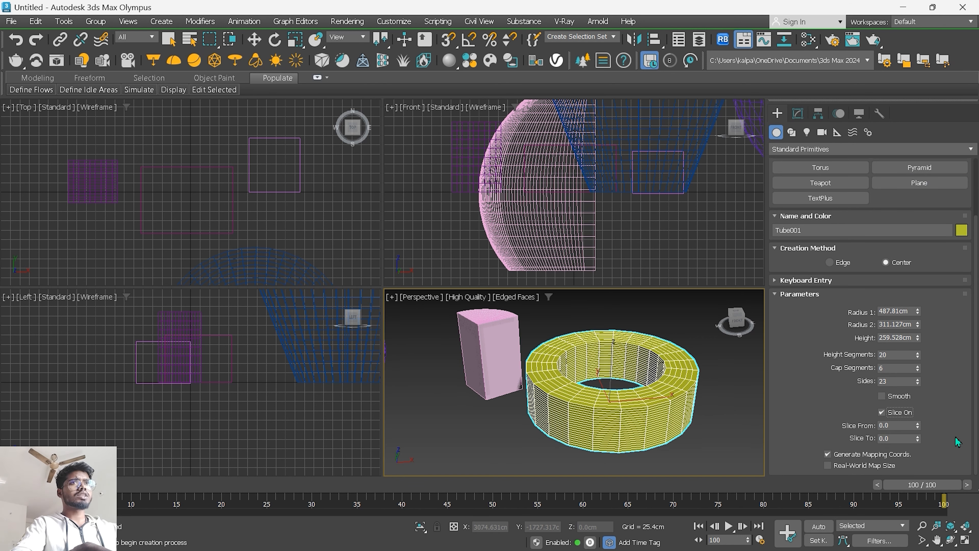
drag(917, 425, 923, 403)
scroll(588, 400, down, 3)
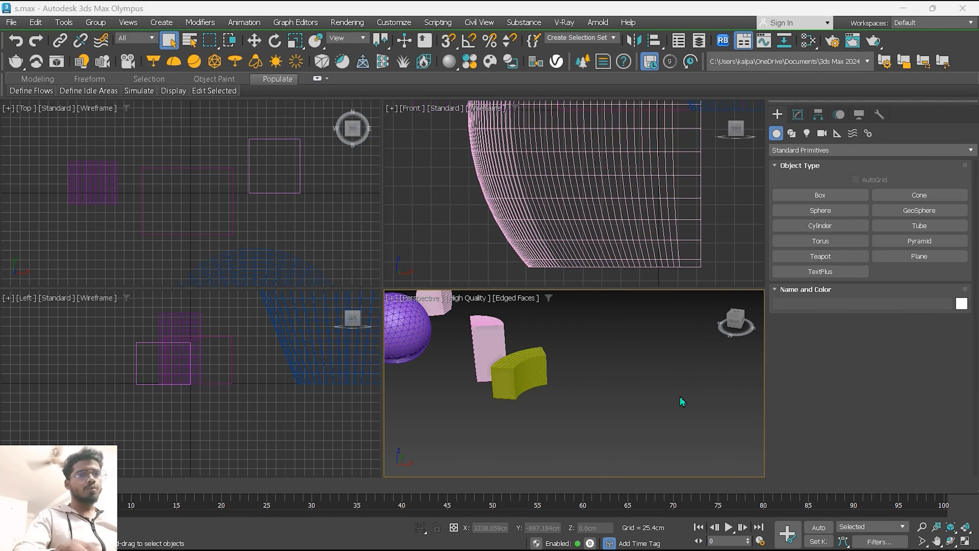
Step: Create a torus beside the sliced tube with a main radius of about 330 cm and a ring radius of about 102 cm
click(839, 244)
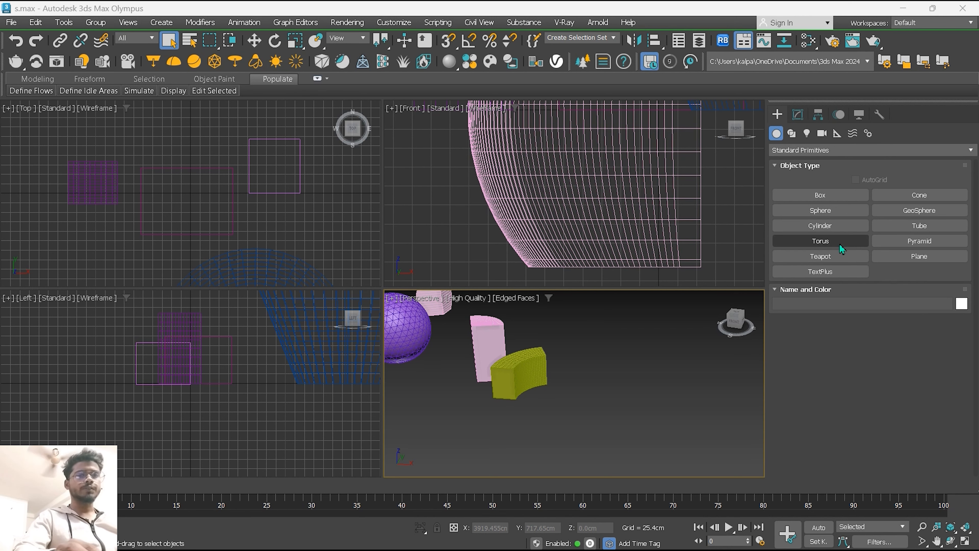
scroll(617, 395, up, 2)
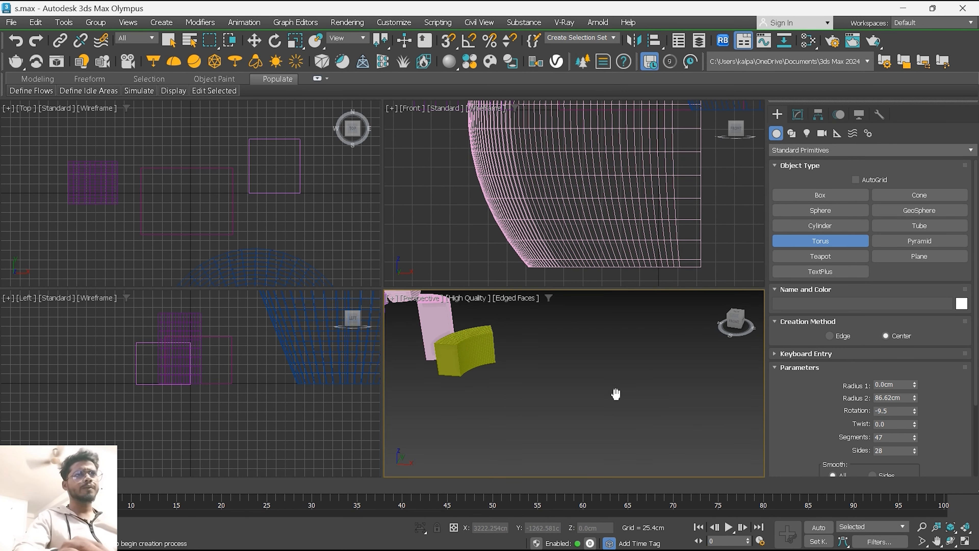
drag(578, 387, 632, 408)
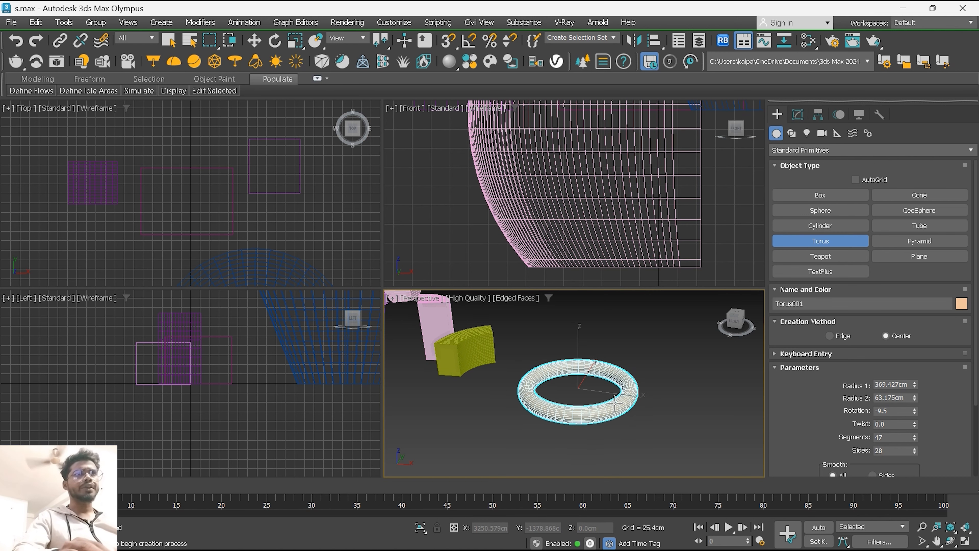
scroll(605, 401, up, 2)
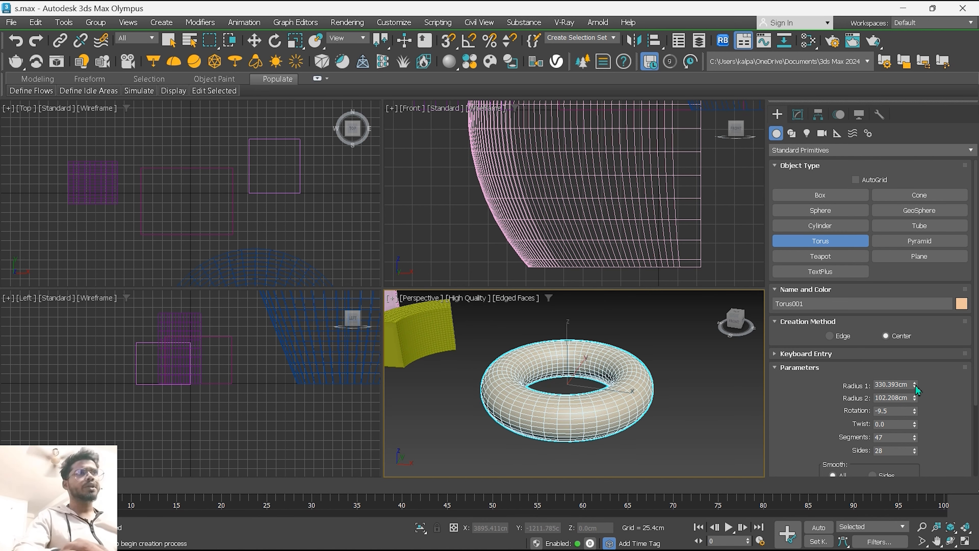
Step: Set the torus's radii to about 413 cm and 135 cm, rotation to 14, segments to 33 and sides to 48
mouse_move(915, 385)
mouse_down()
mouse_move(919, 401)
mouse_move(908, 363)
mouse_move(914, 412)
mouse_move(928, 387)
mouse_up()
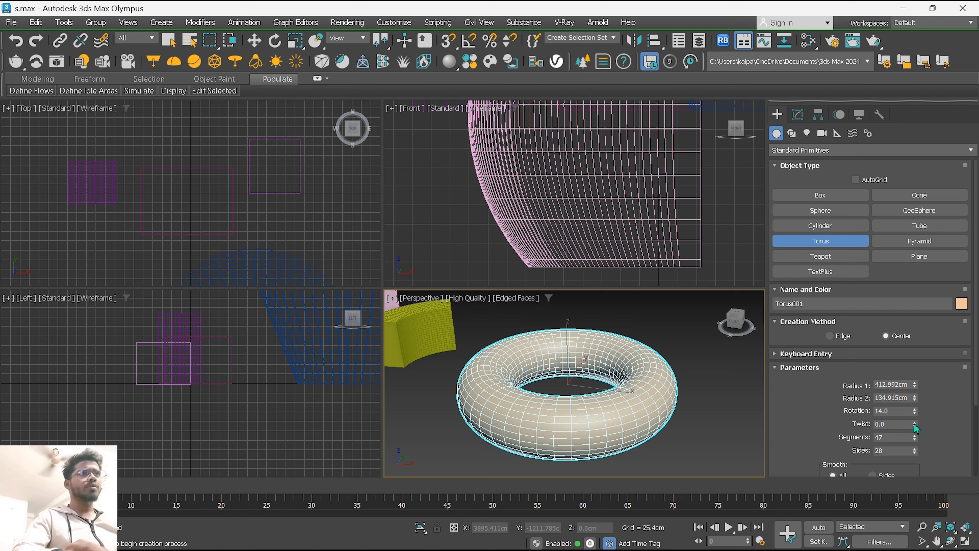
mouse_move(915, 426)
mouse_down()
mouse_move(918, 461)
mouse_move(916, 434)
mouse_up()
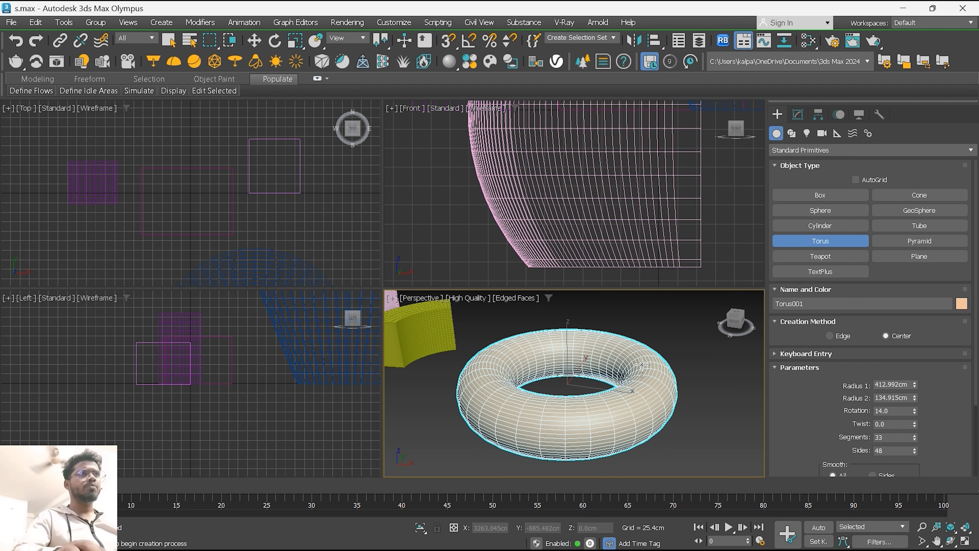
scroll(642, 369, down, 2)
scroll(848, 401, down, 3)
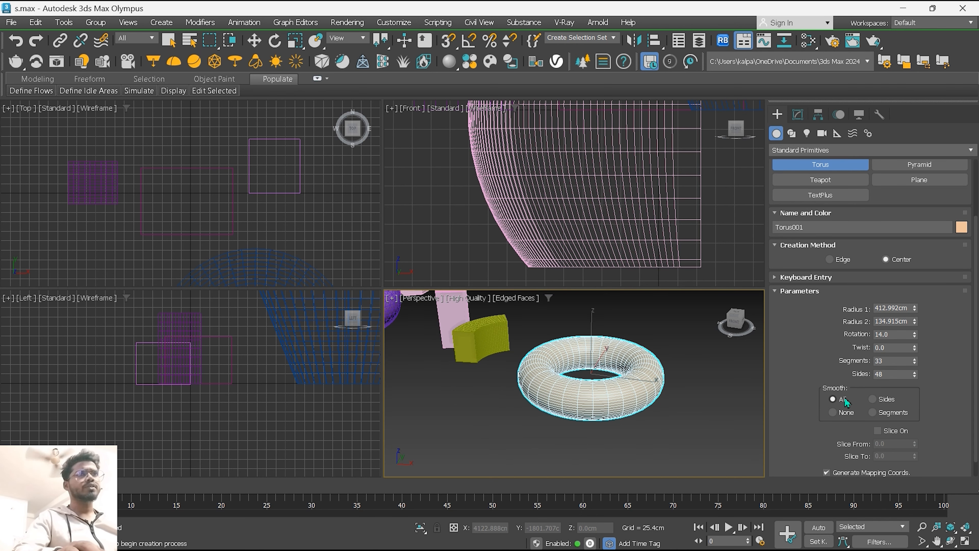
Step: Slice the torus by enabling Slice On with Slice From at 109 and Slice To at 9.5
click(877, 430)
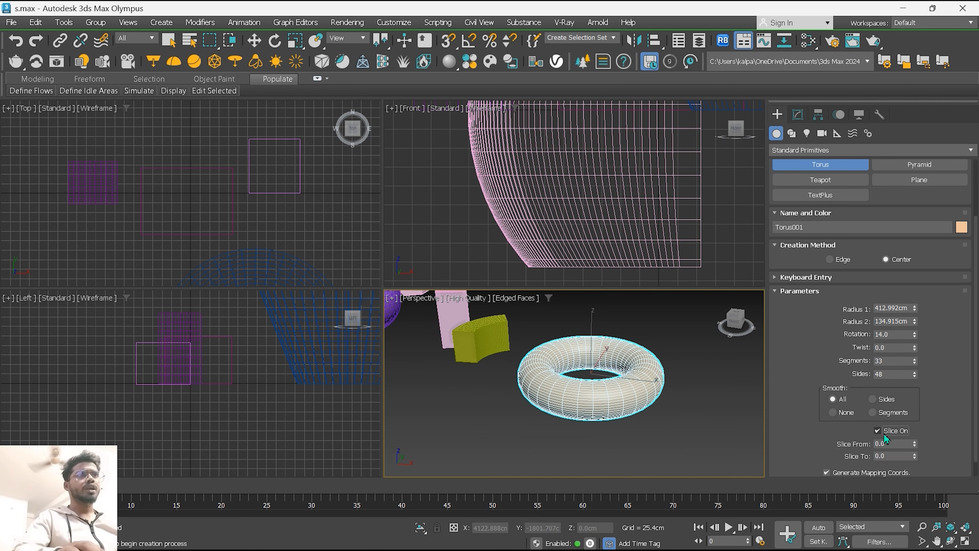
drag(915, 443, 919, 407)
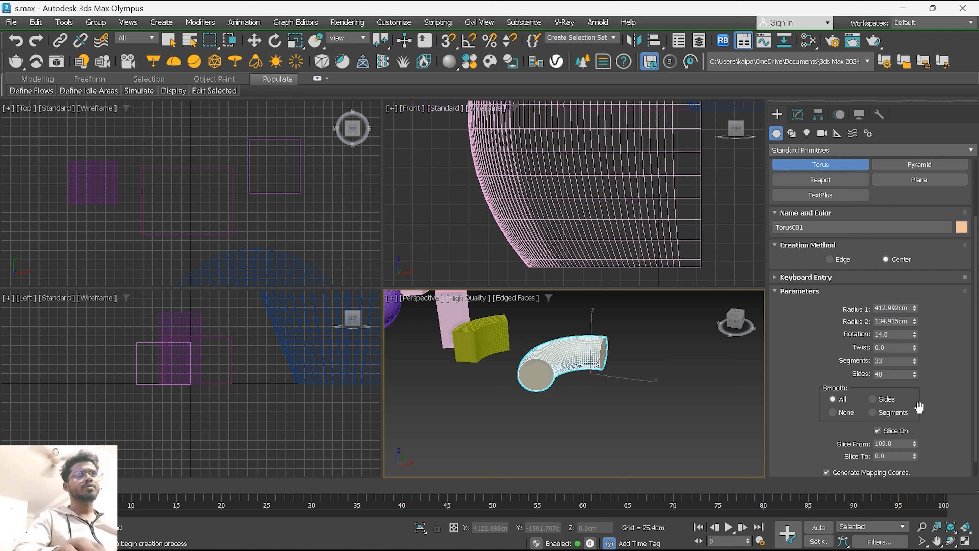
drag(914, 454, 914, 444)
alt+middle_drag(663, 392, 640, 414)
scroll(586, 376, up, 5)
scroll(609, 401, down, 3)
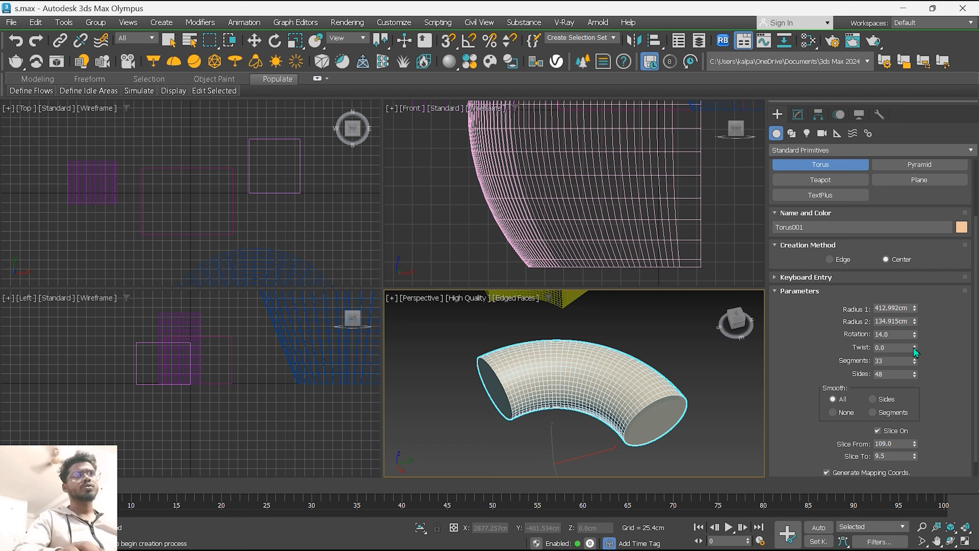
Step: Set the sliced torus's twist to 264.5 and inspect the twisted edges from several angles
drag(914, 348, 956, 81)
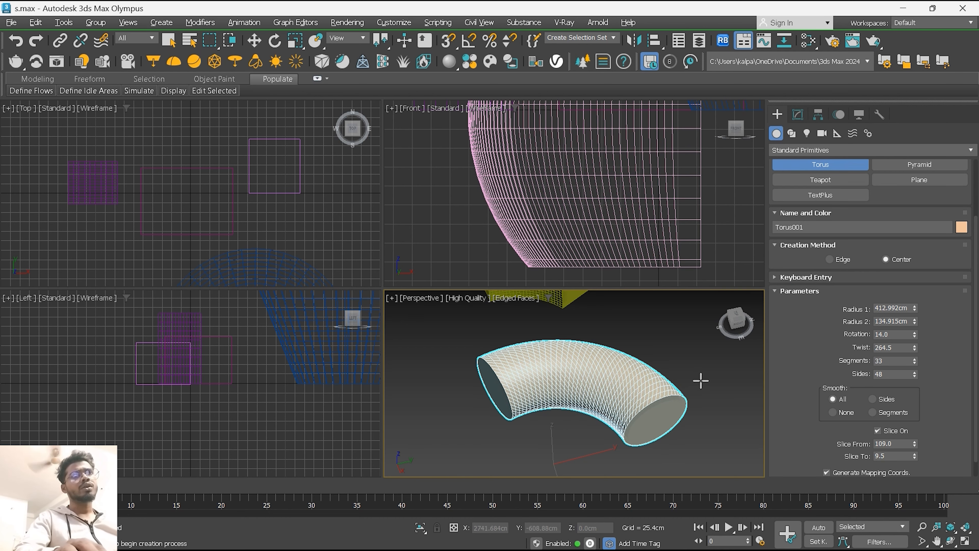
alt+middle_drag(701, 381, 597, 405)
scroll(574, 395, up, 5)
scroll(604, 406, down, 2)
scroll(613, 402, up, 2)
scroll(709, 394, down, 4)
alt+middle_drag(710, 394, 661, 409)
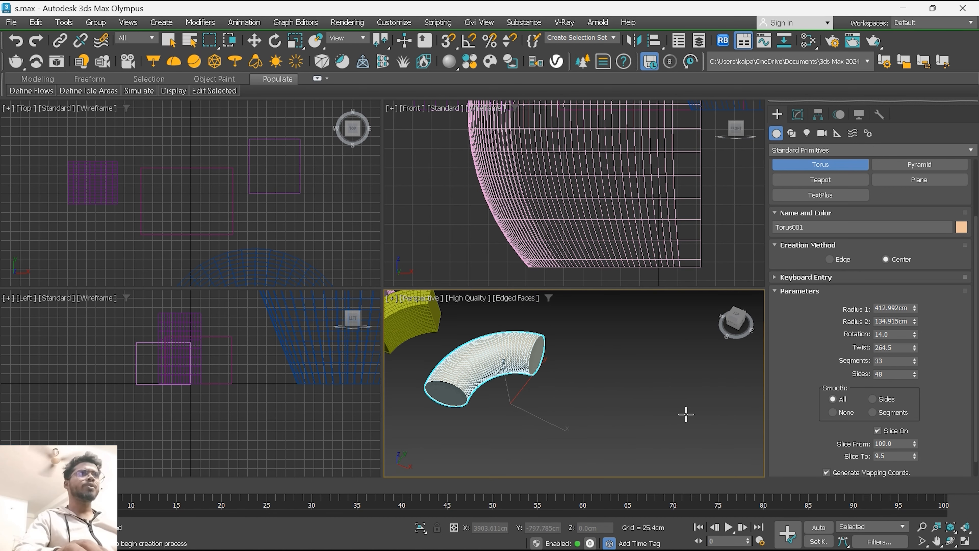
Step: Create a pyramid beside the torus about 509 cm wide, 264 cm deep and 531 cm high
click(893, 170)
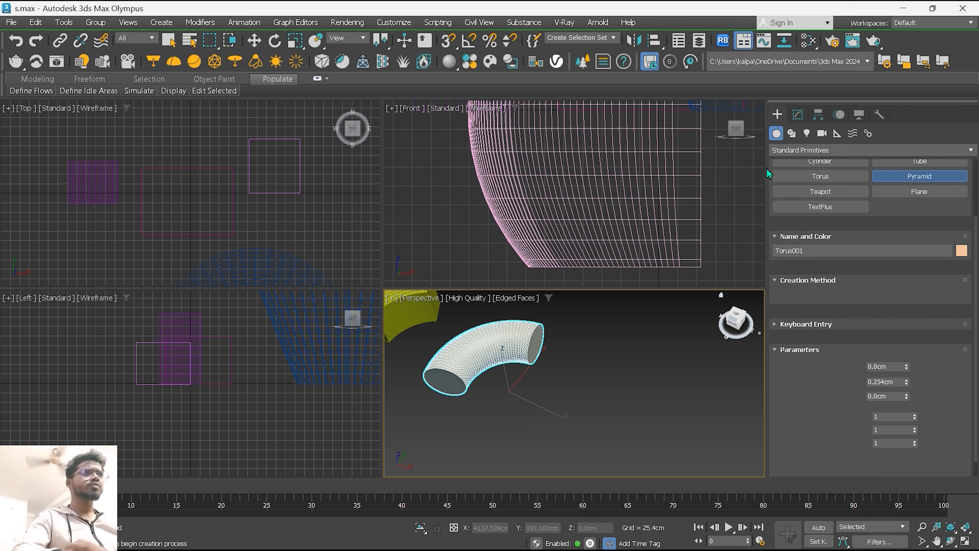
middle_drag(628, 412, 608, 404)
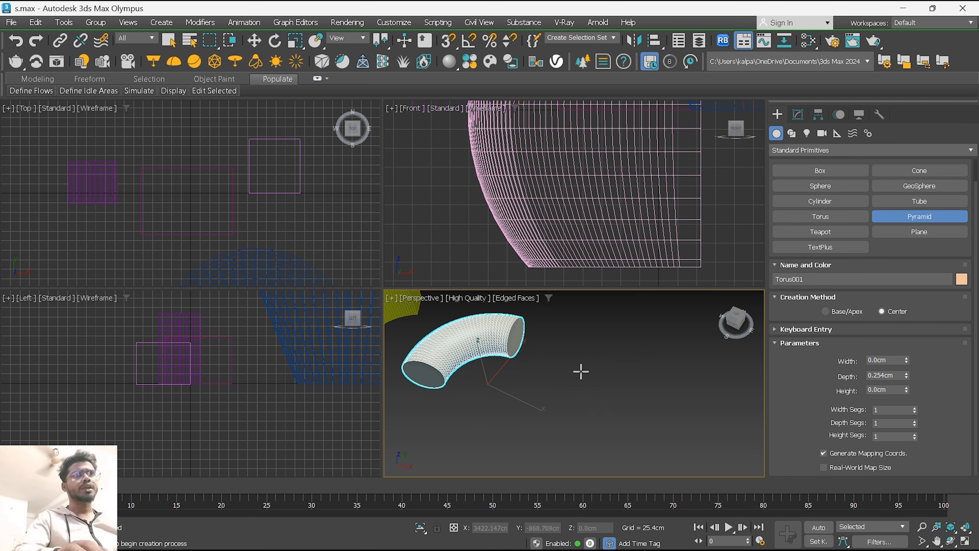
drag(563, 373, 621, 444)
click(625, 357)
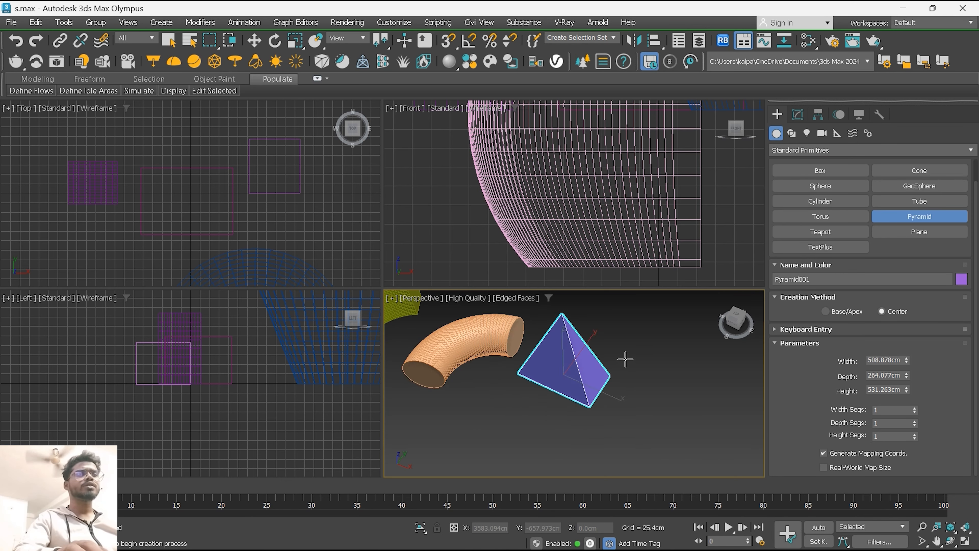
mouse_move(621, 393)
alt+middle_down()
mouse_move(653, 345)
mouse_move(617, 349)
mouse_move(608, 406)
mouse_move(608, 390)
alt+middle_up()
scroll(644, 407, up, 3)
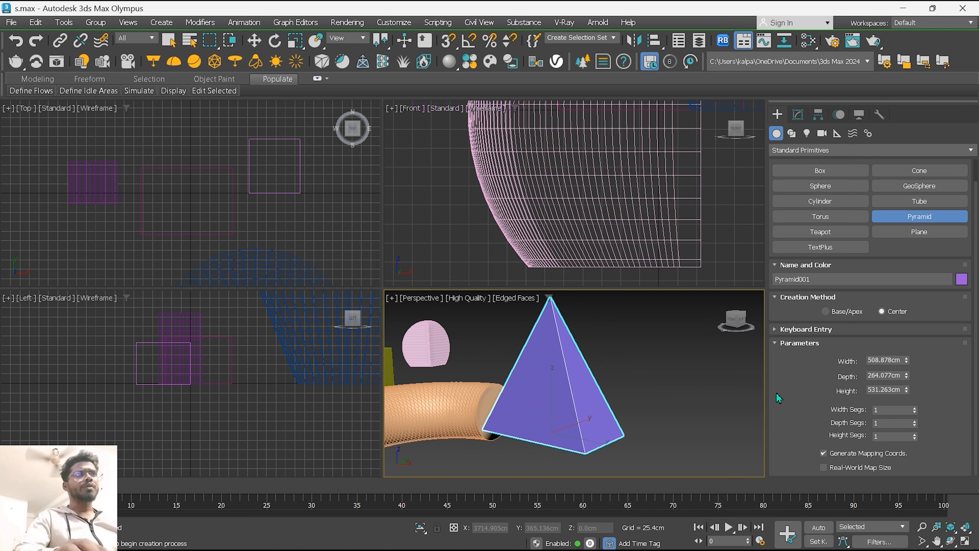
Step: Set the pyramid to about 560 cm wide, 325 cm deep and 584 cm high, with 10 width, 15 depth and 9 height segments
drag(906, 362, 914, 431)
scroll(655, 405, down, 3)
scroll(675, 405, up, 5)
scroll(671, 412, down, 4)
alt+middle_drag(654, 409, 686, 410)
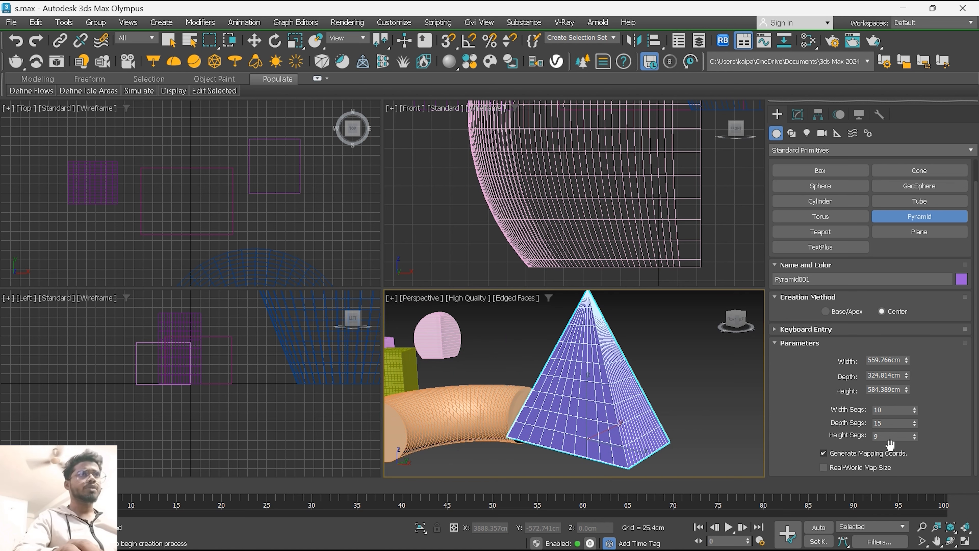
Step: Create a teapot in an empty part of the perspective view with a radius of about 226 cm and 15 segments
scroll(649, 395, down, 3)
scroll(649, 395, down, 3)
click(825, 232)
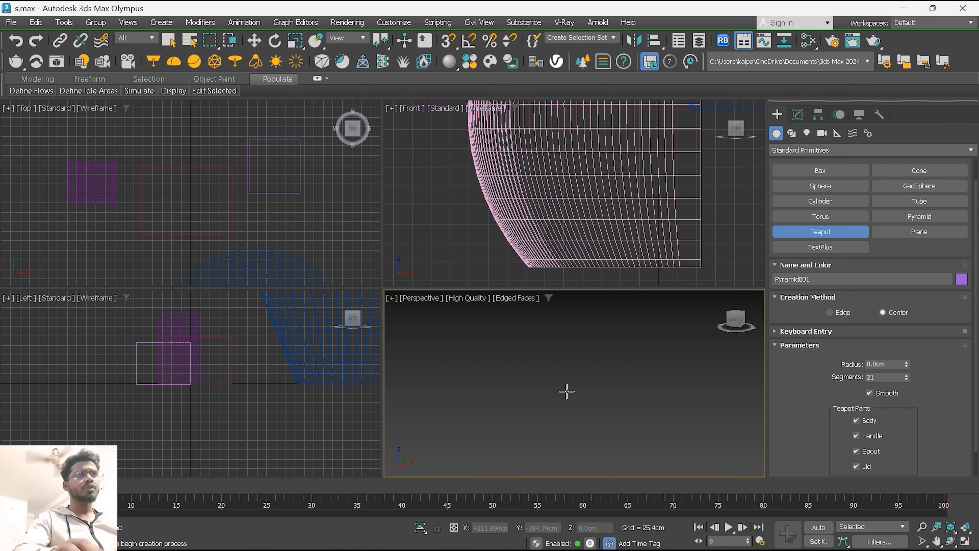
drag(564, 390, 592, 403)
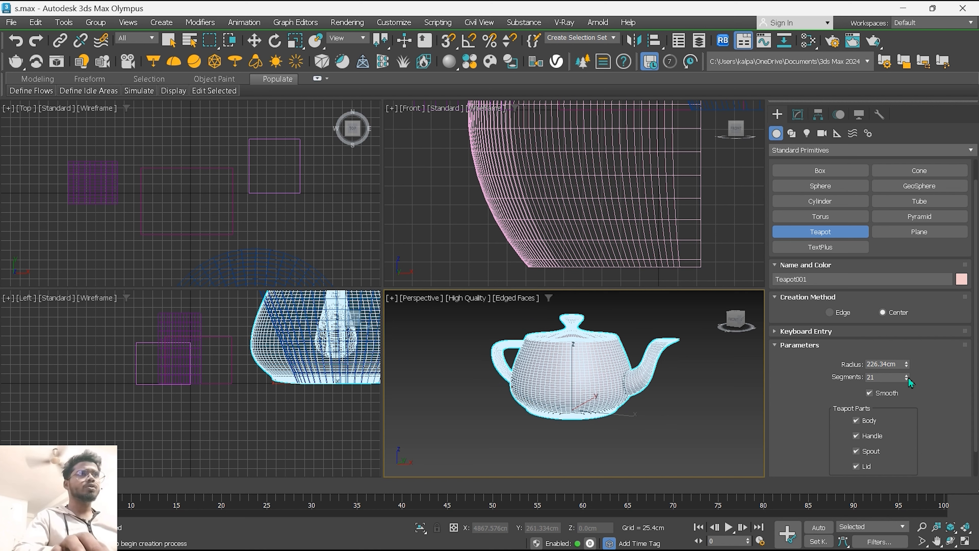
mouse_move(907, 377)
mouse_down()
mouse_move(907, 364)
mouse_move(907, 379)
mouse_up()
drag(926, 439, 908, 398)
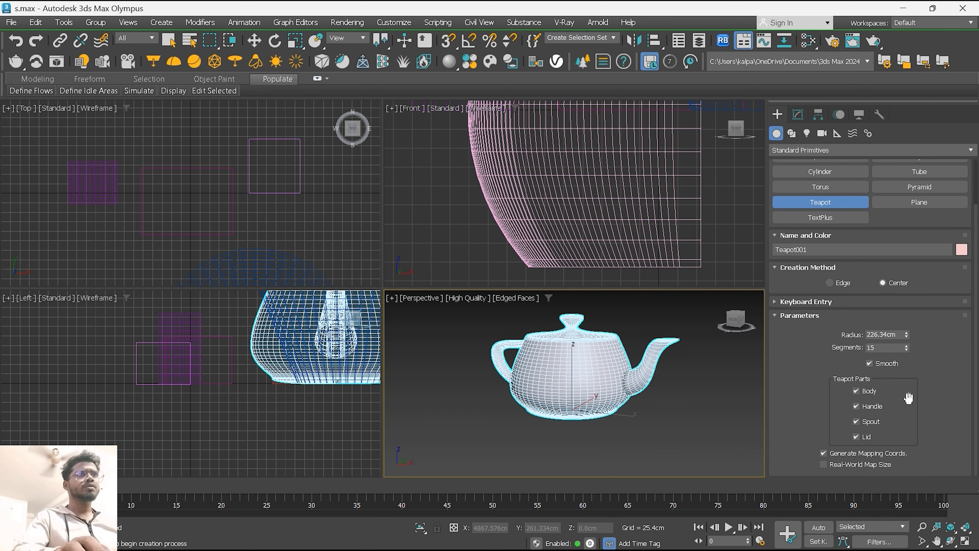
Step: Toggle the teapot's Smooth option off and back on to compare the shading of its surface up close
click(871, 366)
click(871, 366)
scroll(607, 362, up, 5)
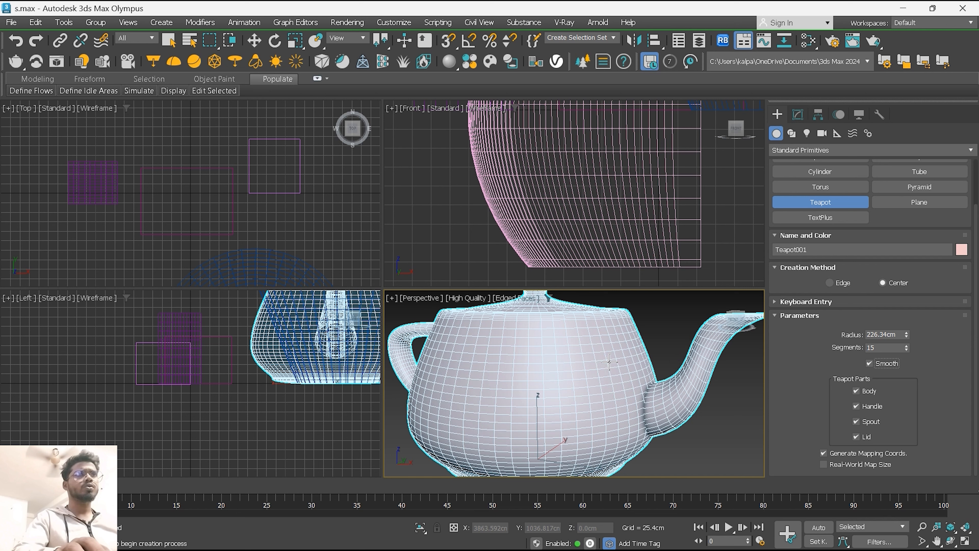
click(869, 364)
scroll(665, 424, down, 5)
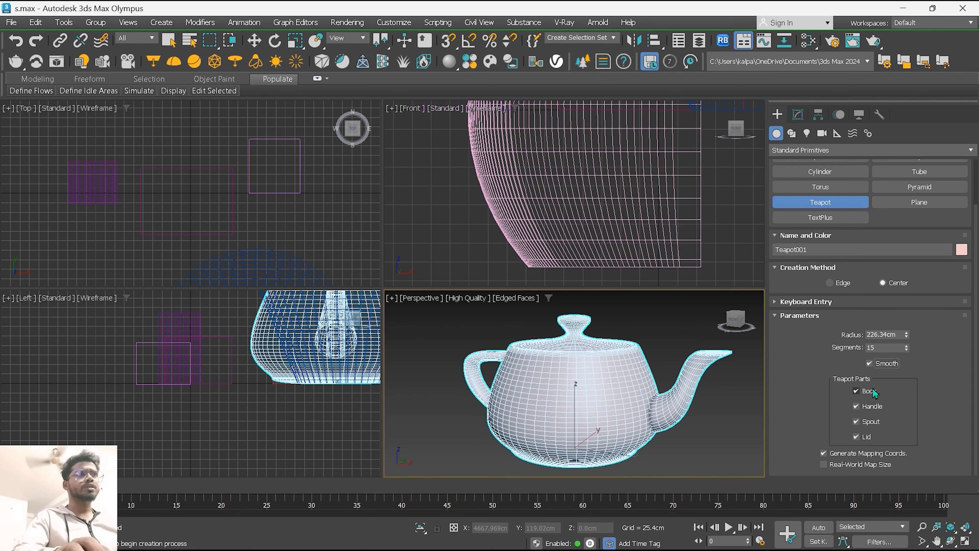
scroll(700, 389, up, 5)
scroll(705, 421, down, 5)
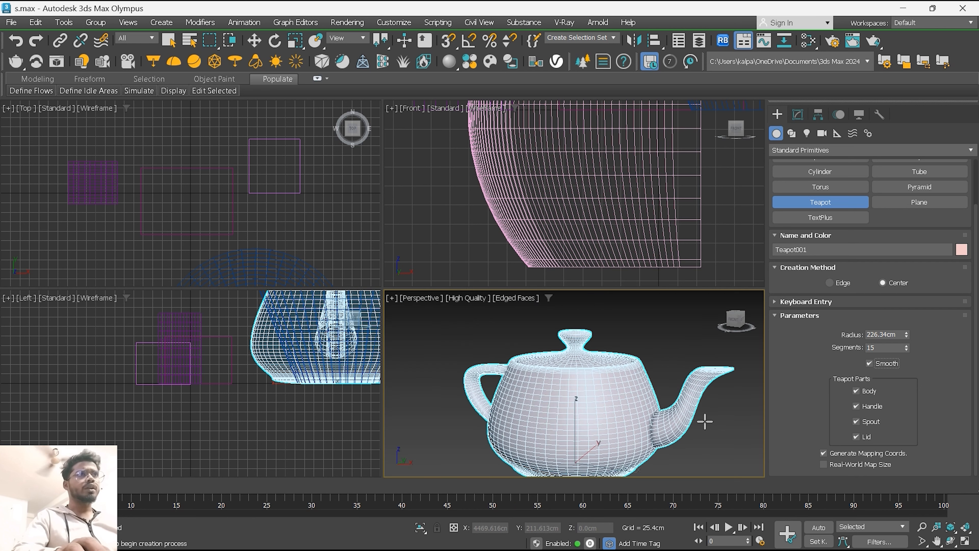
scroll(705, 394, up, 1)
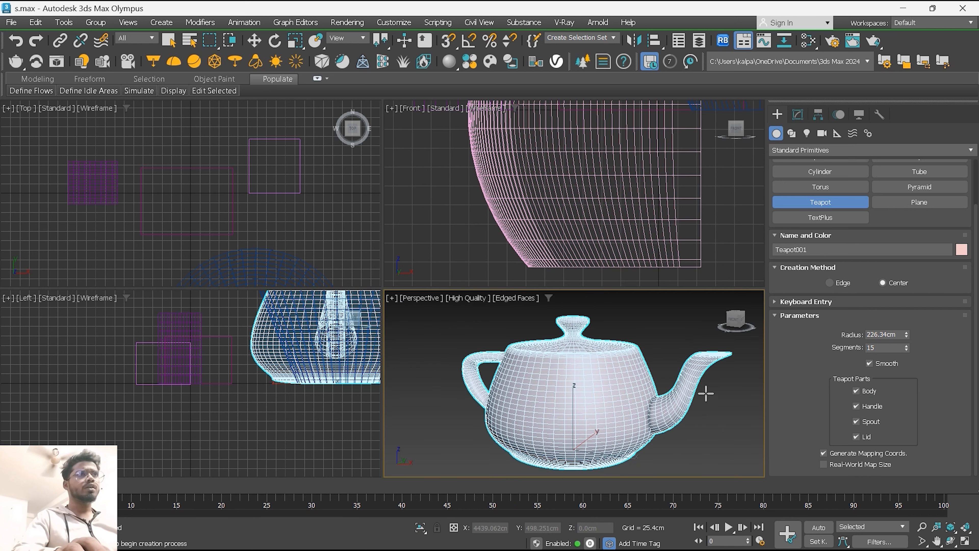
Step: Hide and restore each teapot part in turn: body, handle, spout and lid
click(856, 392)
click(856, 392)
click(857, 406)
click(856, 406)
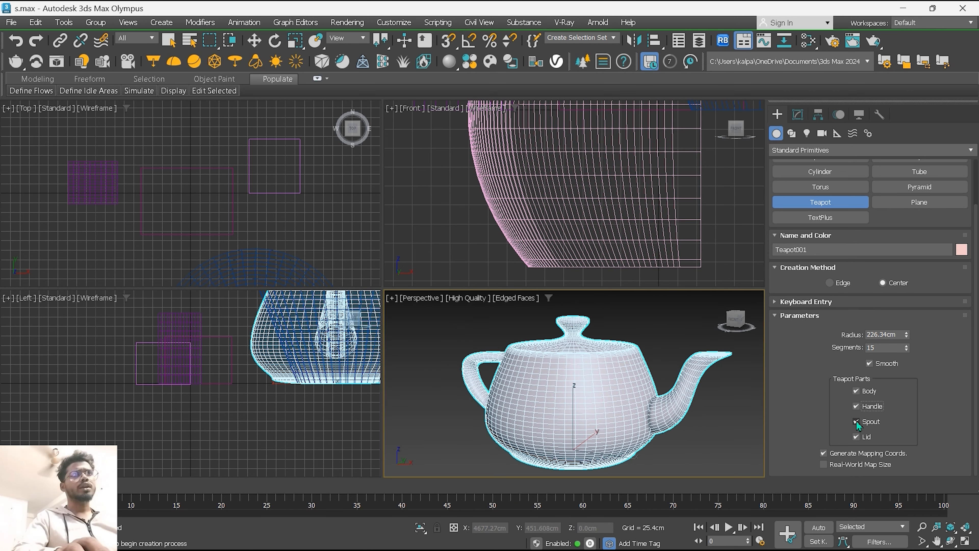
click(857, 421)
click(856, 422)
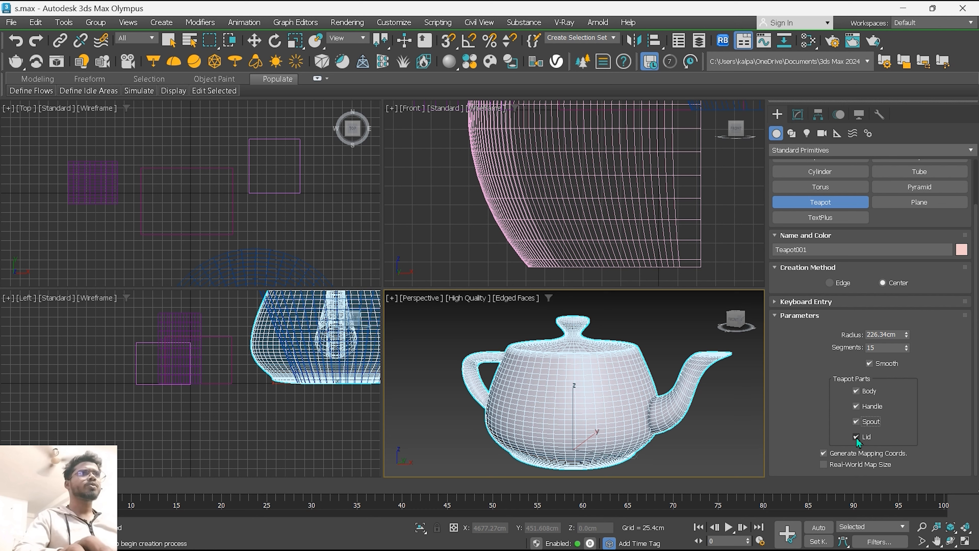
click(855, 436)
click(856, 437)
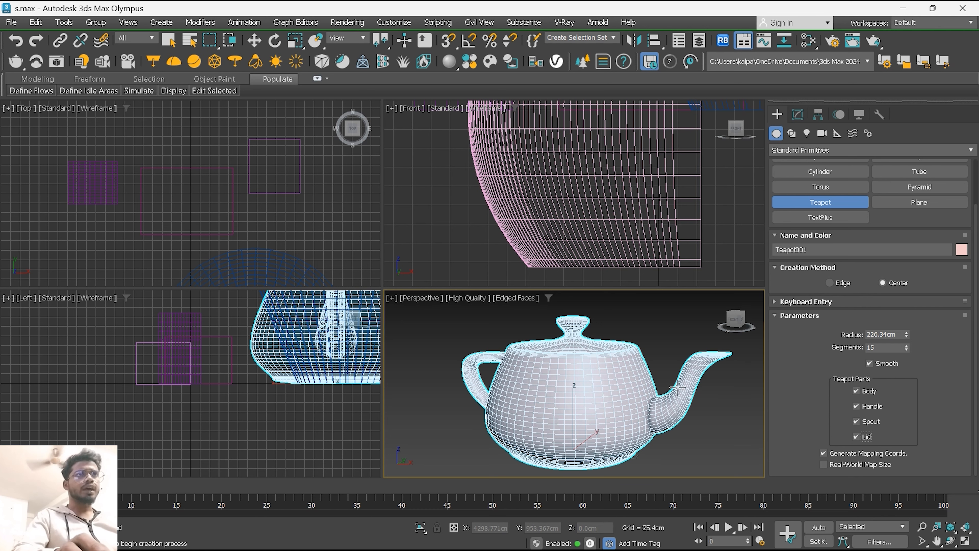
Step: Create a plane about 886 cm long and 826 cm wide in the empty area beside the teapot in the perspective view
scroll(665, 410, down, 4)
middle_drag(671, 421, 571, 405)
click(929, 206)
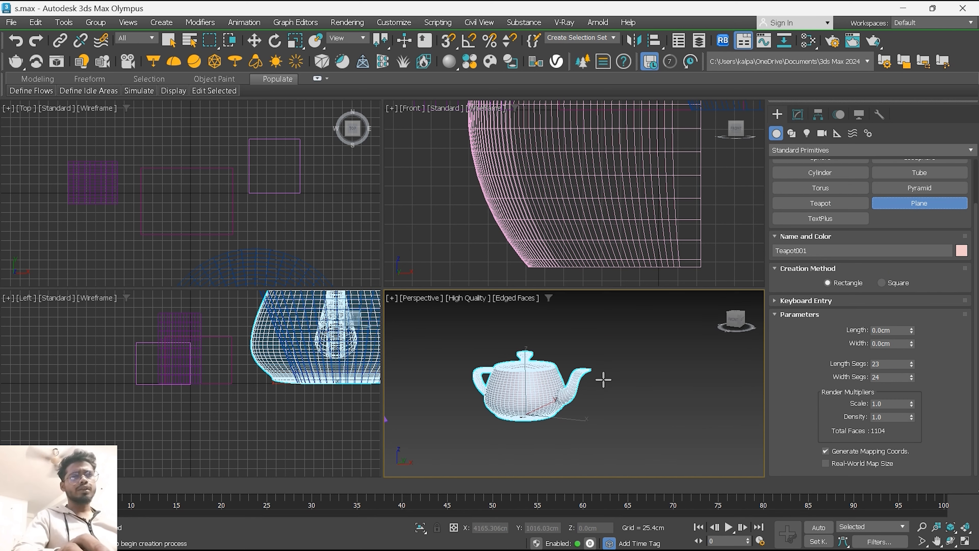
scroll(603, 379, down, 4)
alt+middle_drag(619, 384, 639, 400)
scroll(639, 400, up, 2)
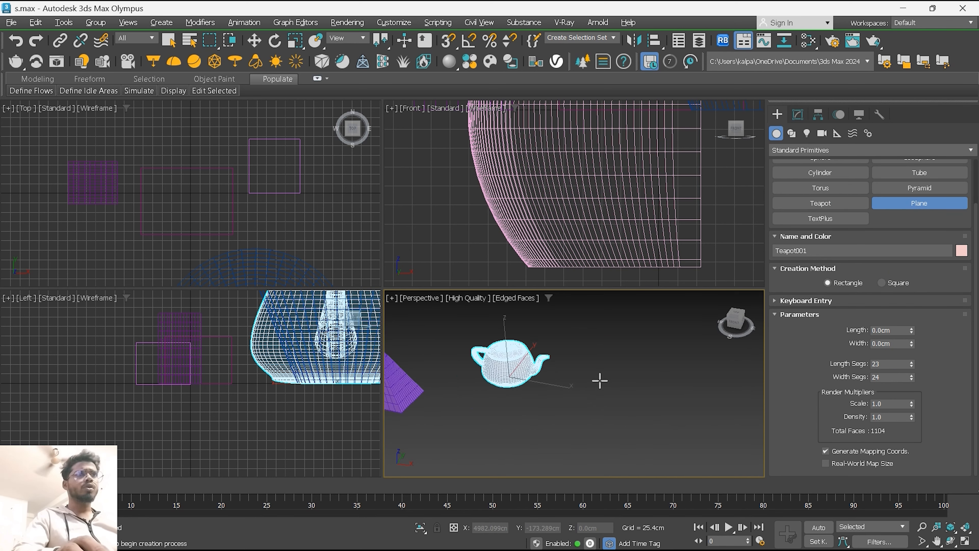
drag(599, 380, 683, 466)
middle_drag(684, 463, 680, 403)
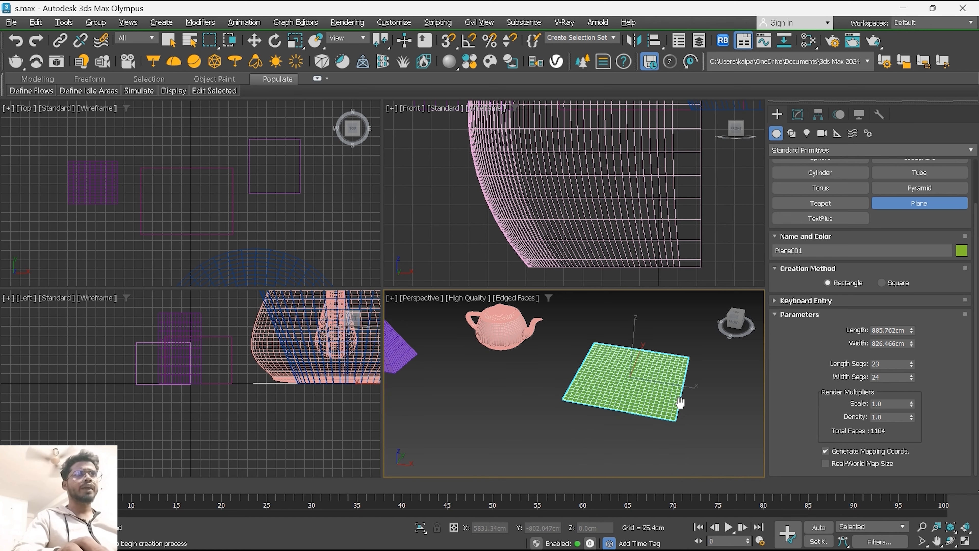
Step: Set the plane to about 1134 cm long and 893 cm wide, with 7 length and 19 width segments
scroll(694, 388, up, 3)
mouse_move(687, 435)
alt+middle_down()
mouse_move(697, 413)
mouse_move(647, 410)
mouse_move(689, 423)
alt+middle_up()
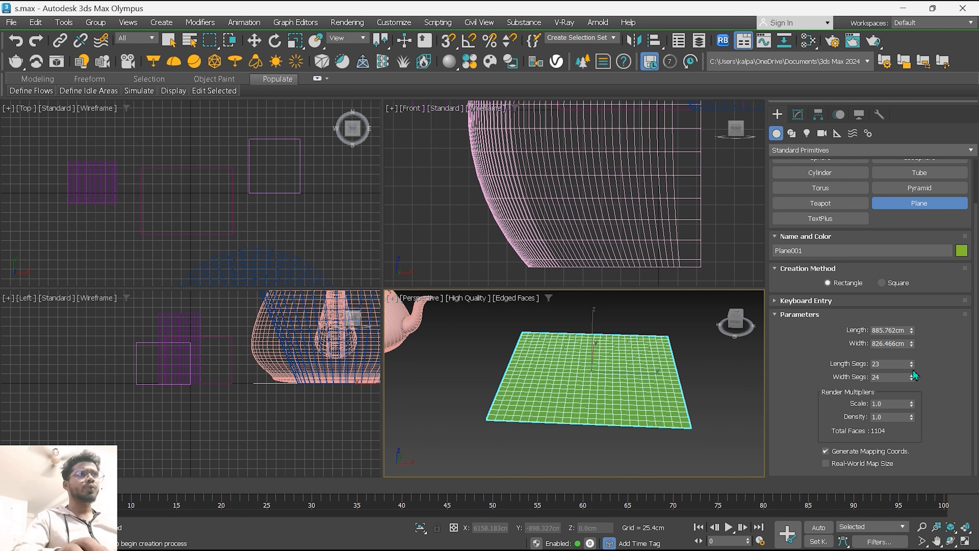
drag(911, 334, 912, 381)
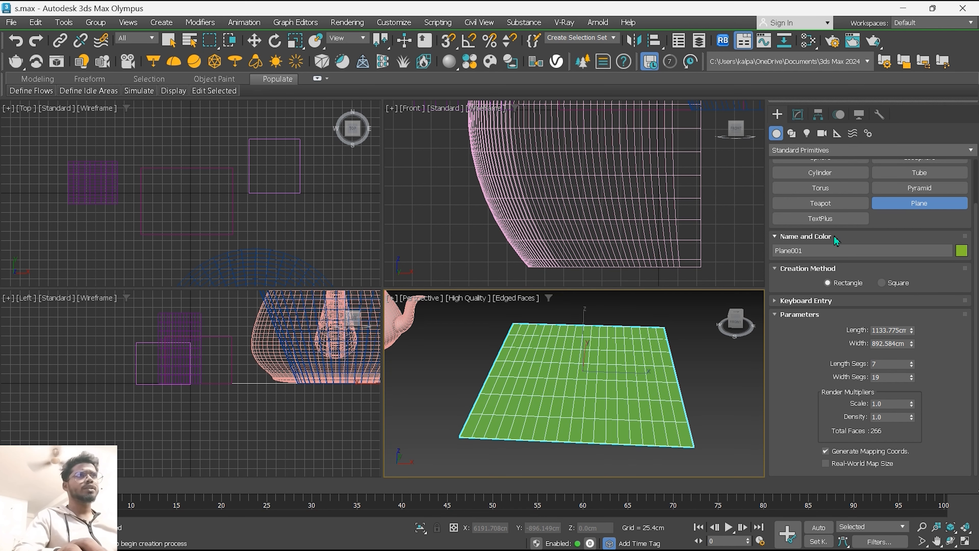
click(827, 222)
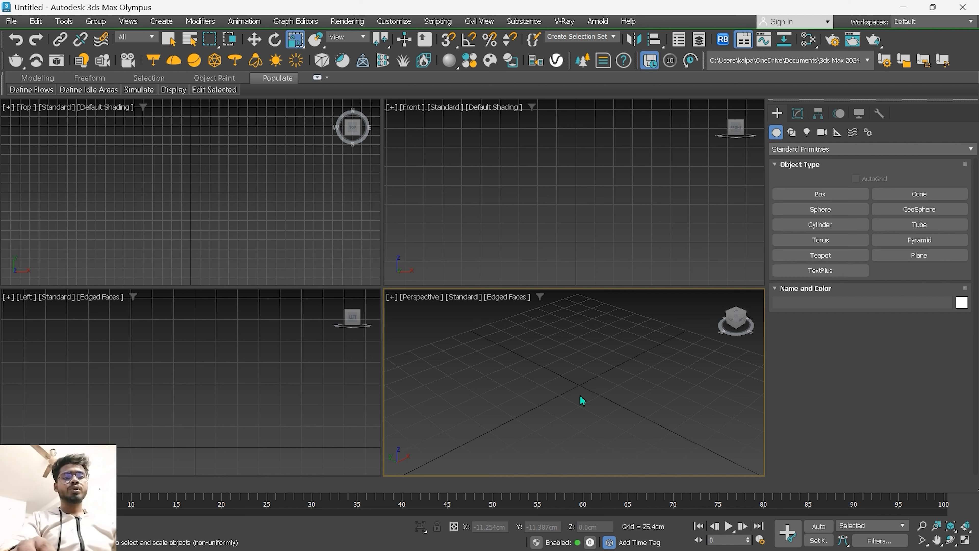
Step: Create a teapot with a radius of about 42 cm at the centre of the perspective view's grid in the new scene
click(317, 419)
click(305, 224)
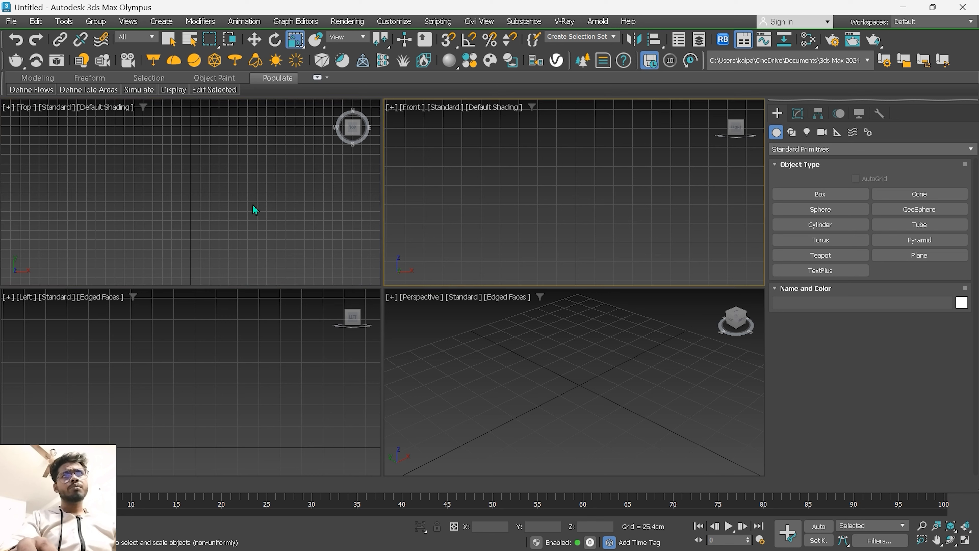
drag(293, 41, 294, 70)
click(511, 335)
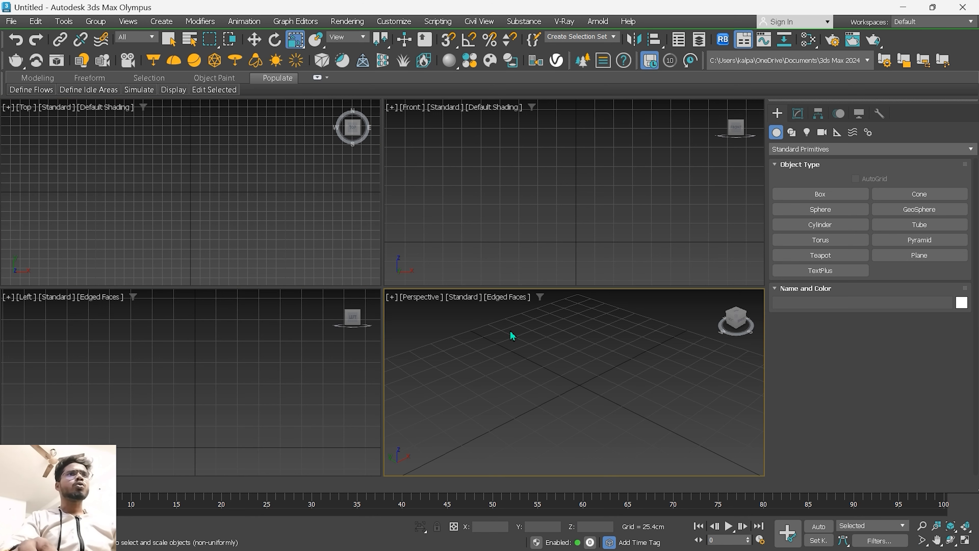
click(831, 252)
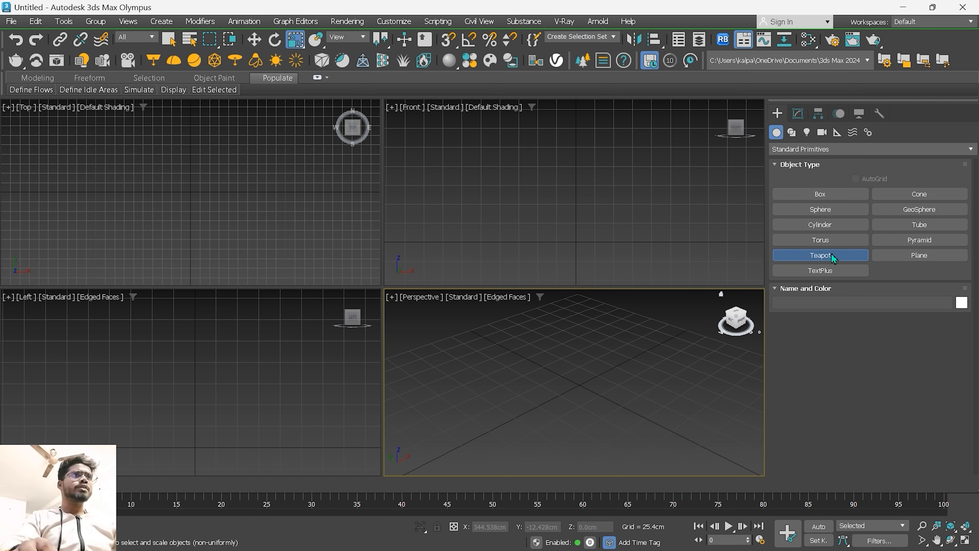
drag(579, 389, 619, 403)
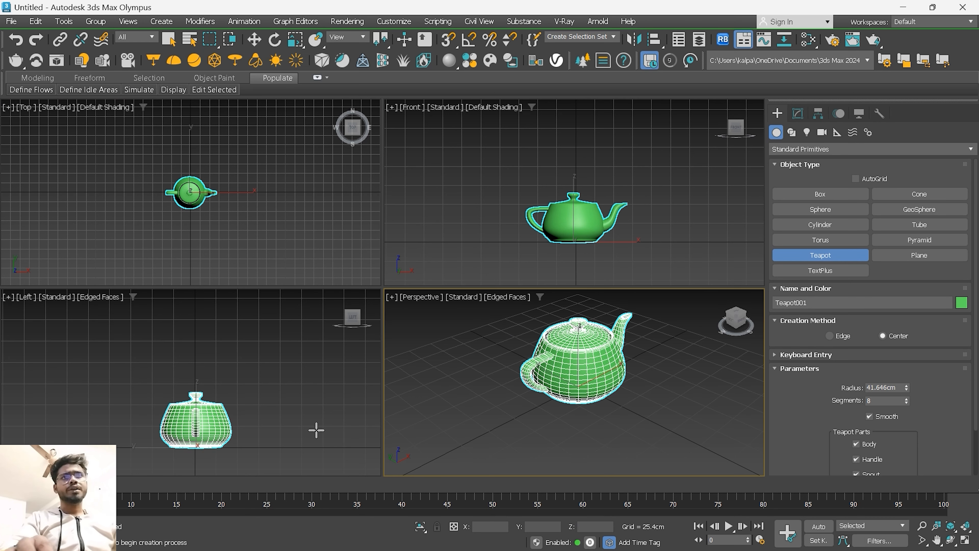
Step: Frame the teapot in the Left view and cycle through the scale modes, ending on uniform scaling
key(r)
middle_click(262, 429)
key(z)
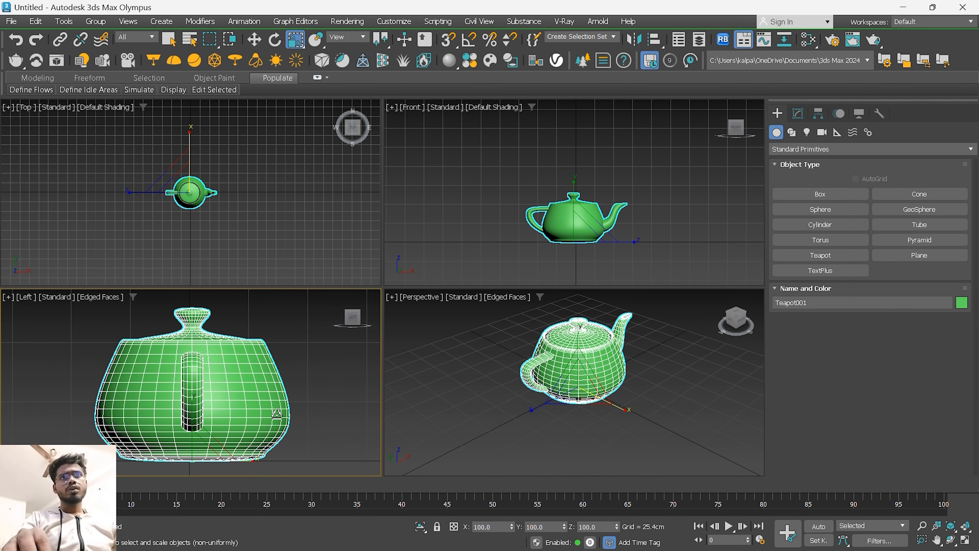
key(ctrl+e)
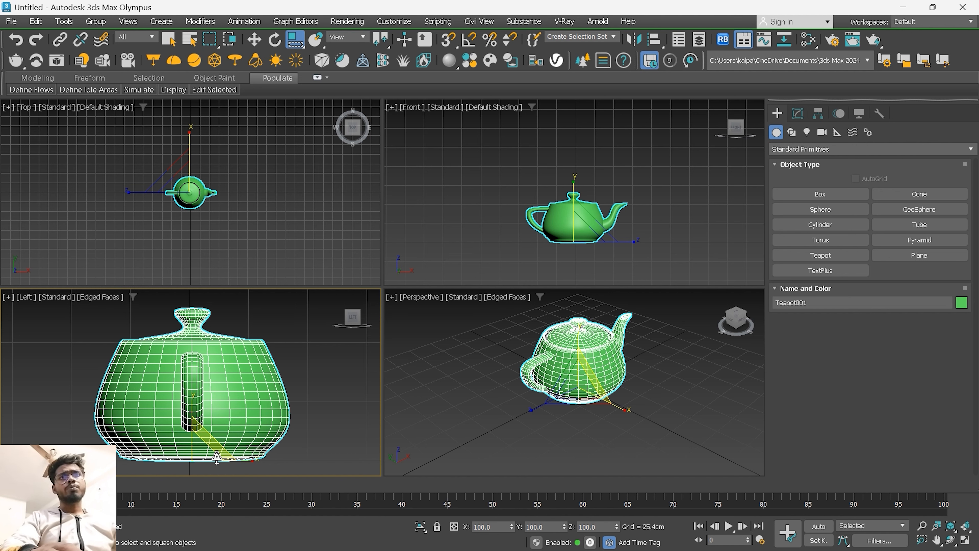
key(r)
key(r)
key(r)
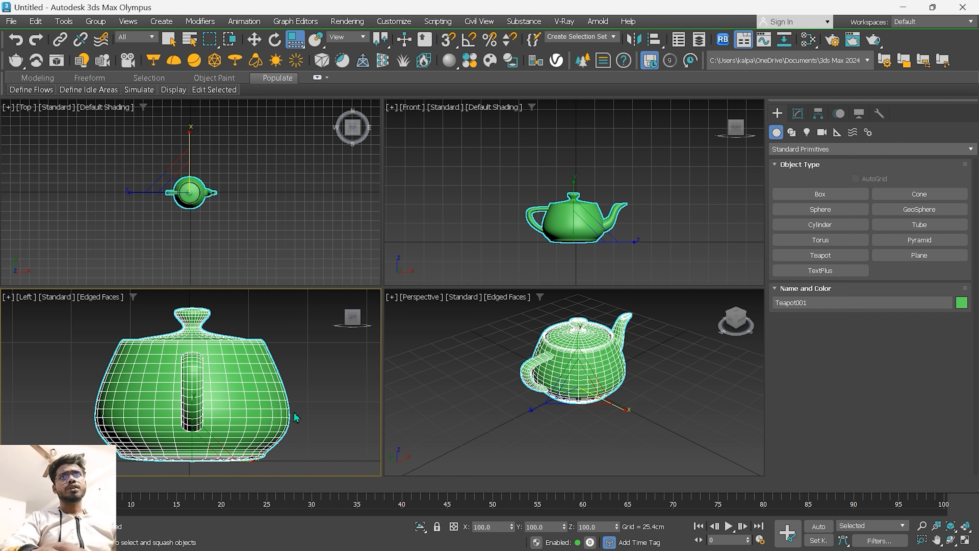
key(r)
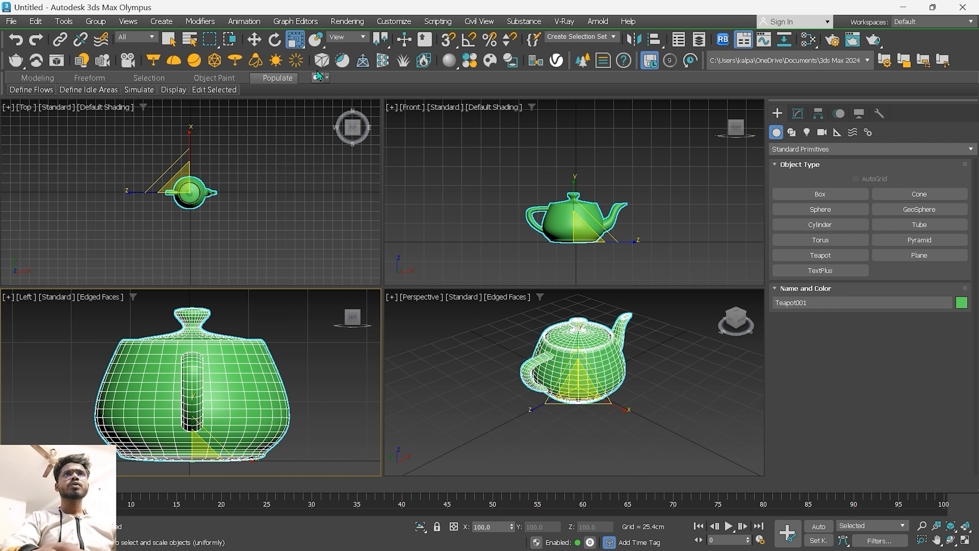
Step: Scale the teapot uniformly to about 118 percent in the Left view
click(296, 39)
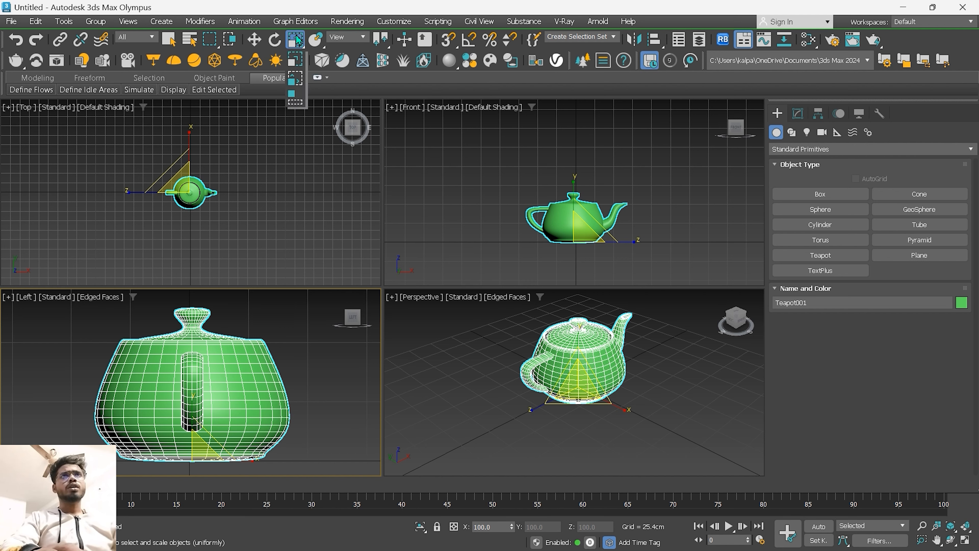
drag(298, 39, 298, 63)
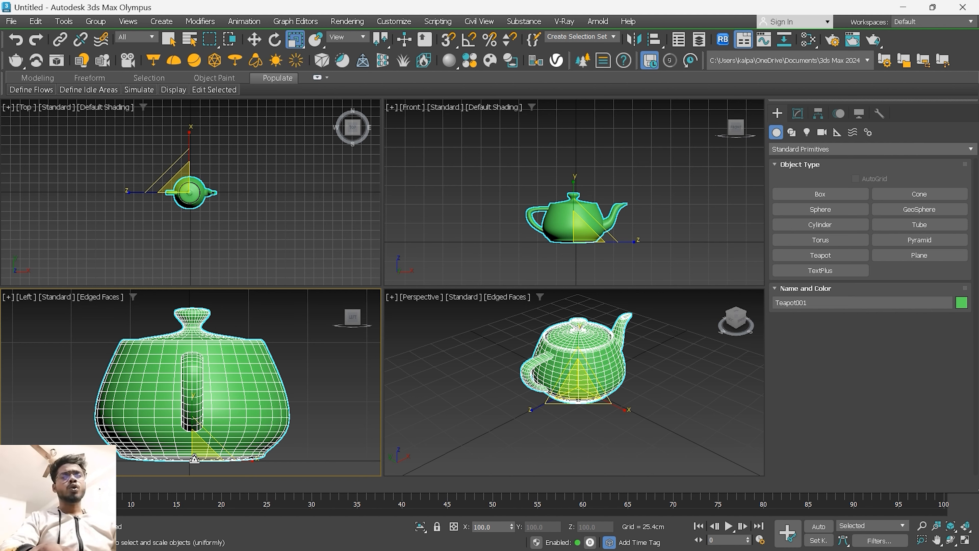
drag(193, 458, 201, 453)
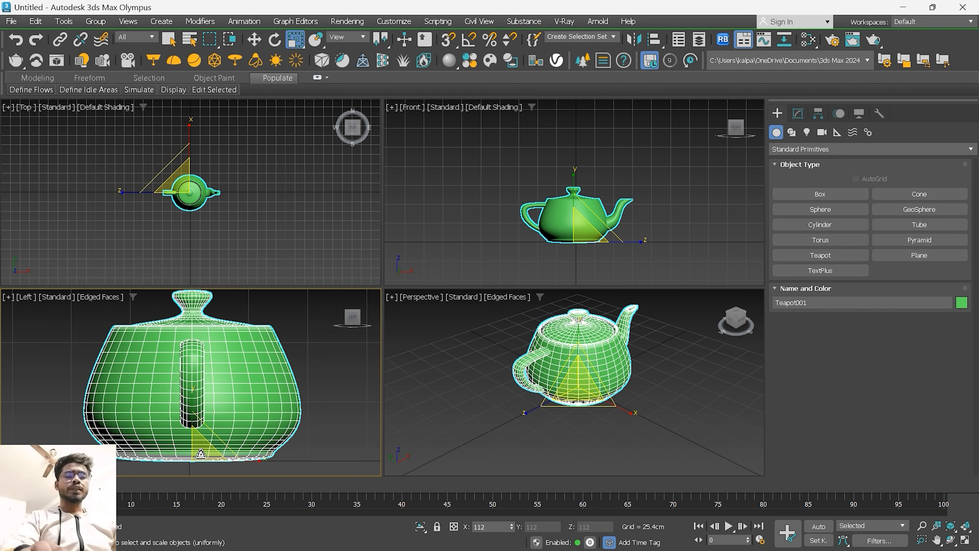
mouse_move(201, 453)
mouse_down()
mouse_move(210, 440)
mouse_move(201, 453)
mouse_up()
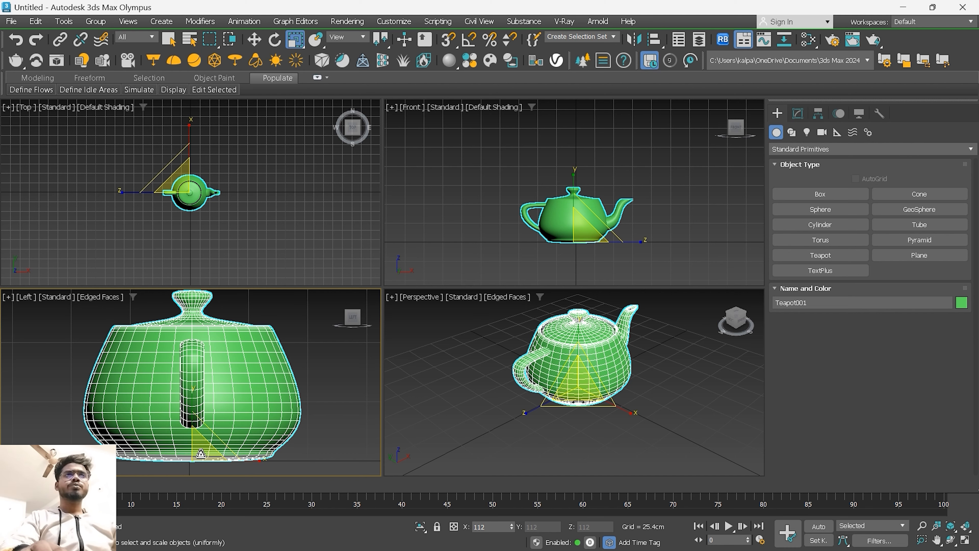
drag(201, 453, 206, 450)
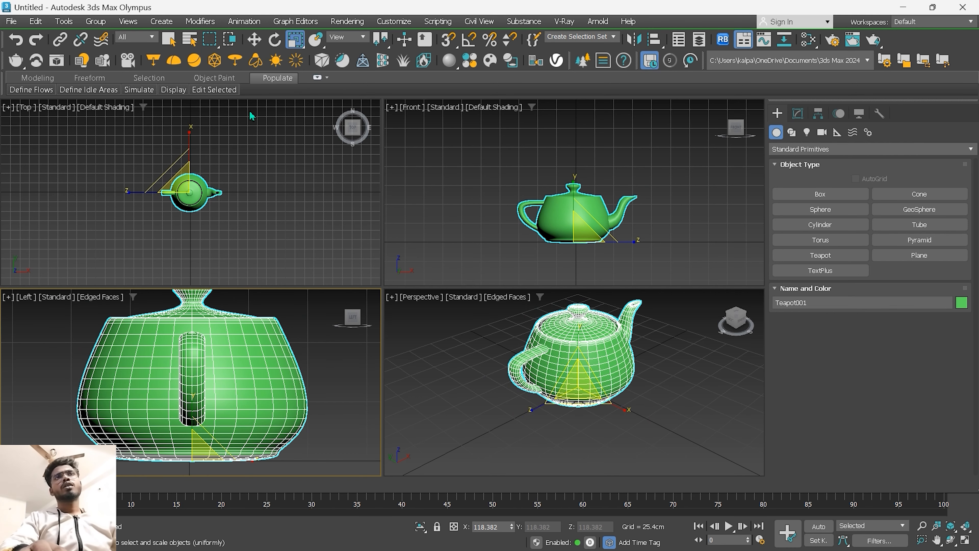
Step: Scale the teapot non-uniformly along single axes to about 171 percent in X, 176 percent in Y and 149 percent in Z
drag(297, 40, 295, 60)
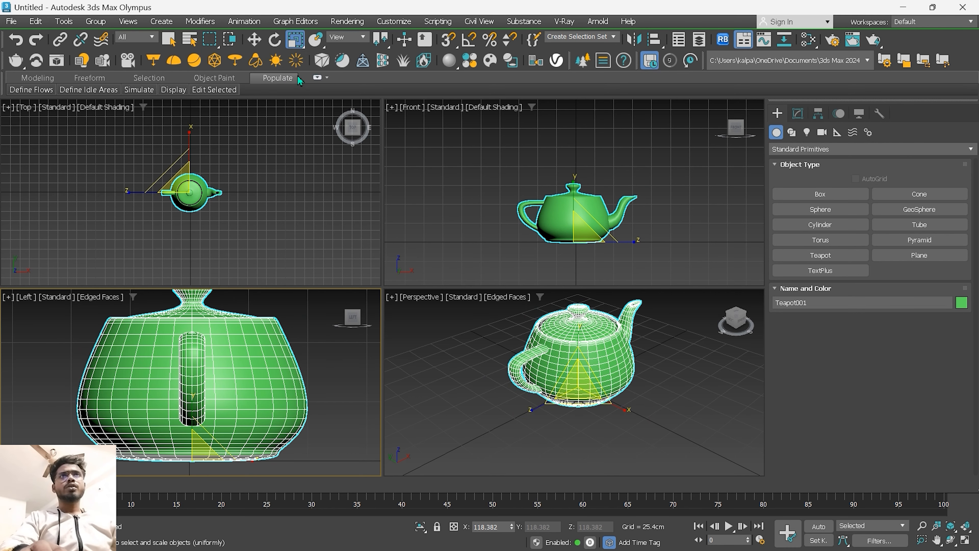
middle_drag(565, 413, 584, 432)
scroll(580, 420, up, 3)
drag(566, 412, 571, 372)
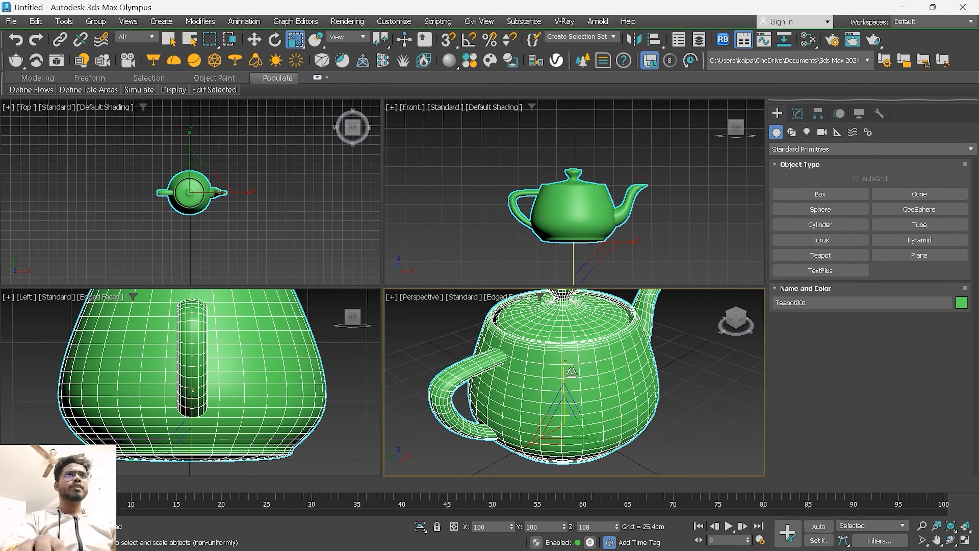
drag(614, 445, 632, 454)
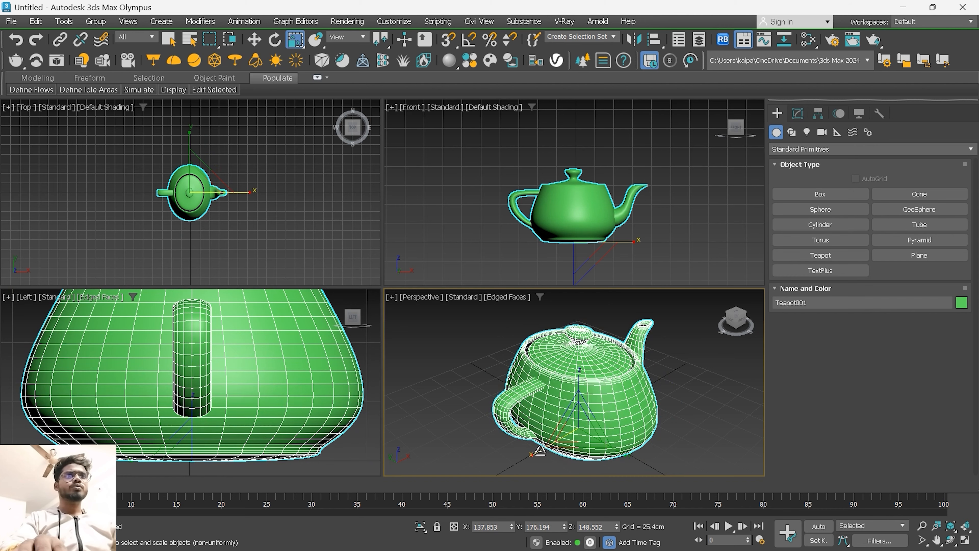
drag(540, 450, 555, 445)
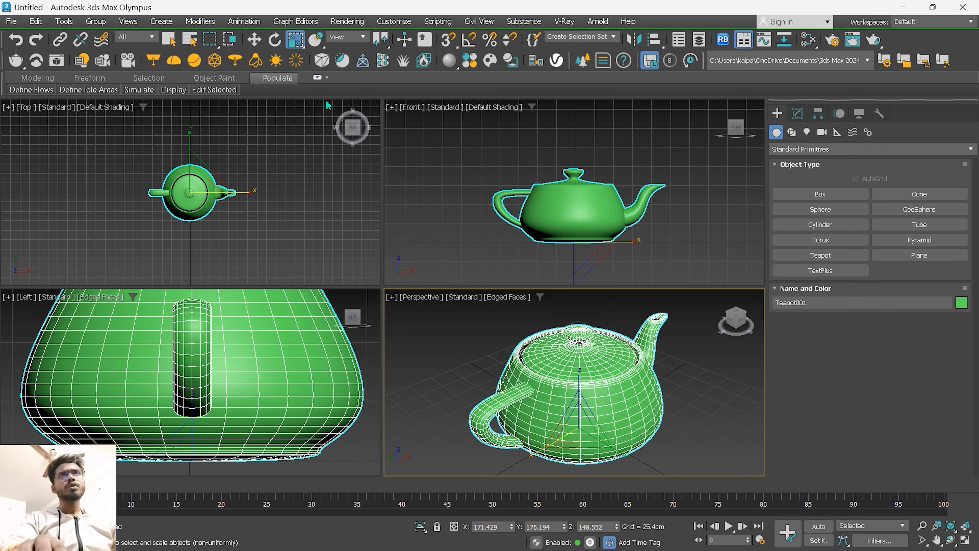
Step: Squash the teapot along its Z and Y axes to about 98 percent in X, 134 percent in Y and 196 percent in Z
scroll(327, 105, down, 2)
drag(296, 39, 296, 106)
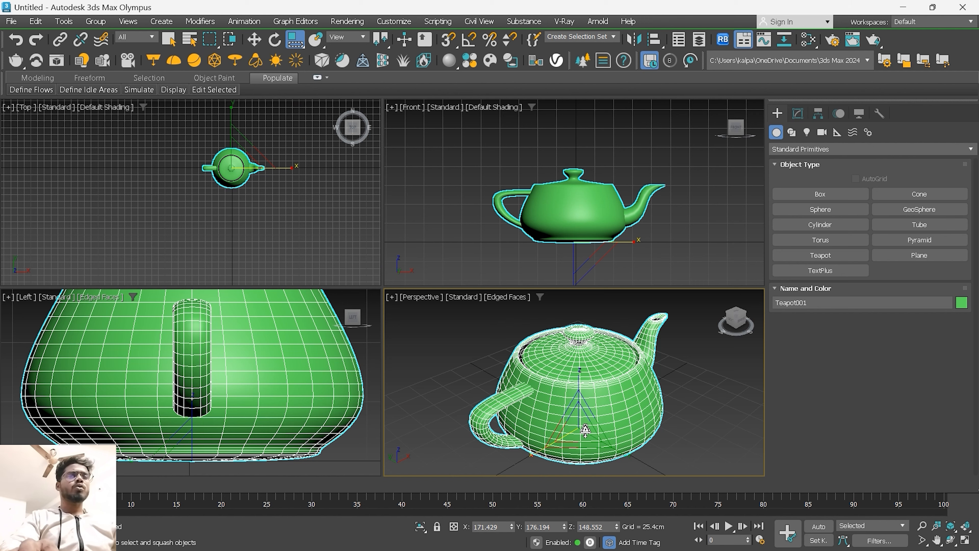
middle_drag(585, 429, 579, 417)
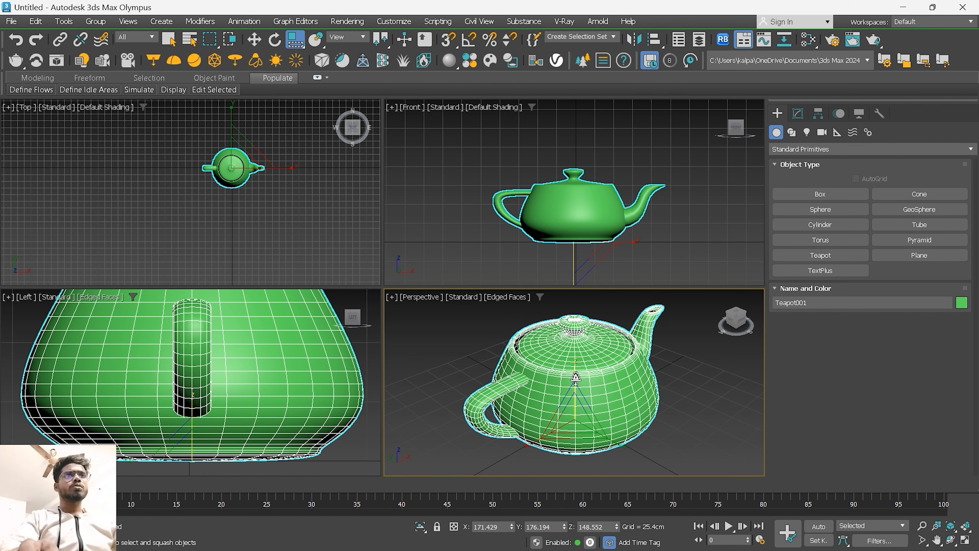
mouse_move(575, 376)
mouse_down()
mouse_move(584, 351)
mouse_move(584, 373)
mouse_move(582, 349)
mouse_move(577, 376)
mouse_move(579, 349)
mouse_move(577, 376)
mouse_move(576, 361)
mouse_up()
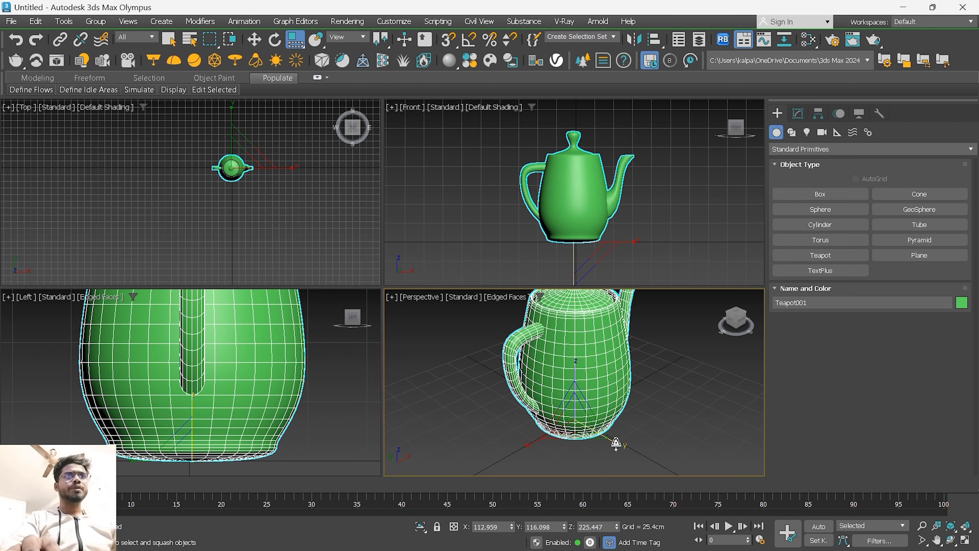
mouse_move(615, 443)
mouse_down()
mouse_move(640, 449)
mouse_move(612, 441)
mouse_move(639, 448)
mouse_move(620, 438)
mouse_up()
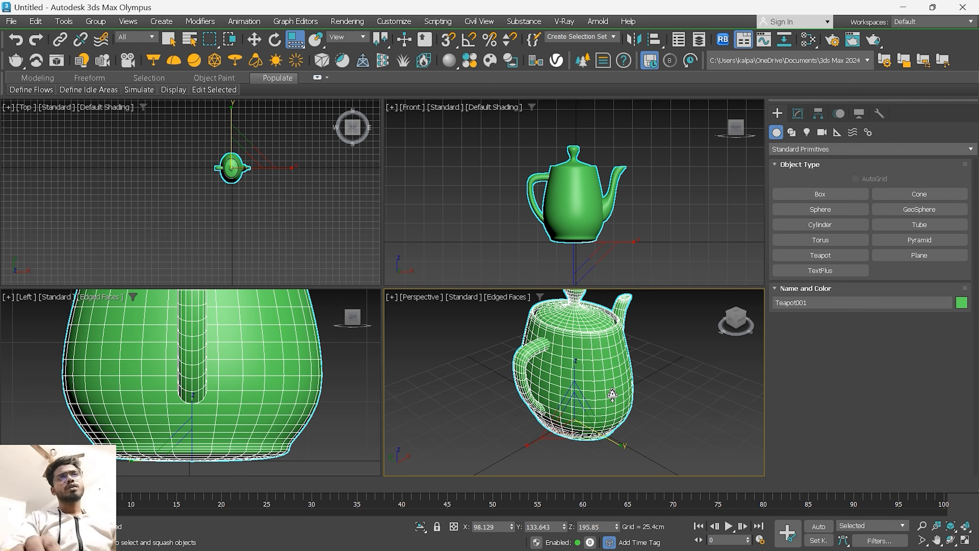
Step: Switch the Front and Left views to wireframe display
scroll(634, 386, down, 3)
click(549, 264)
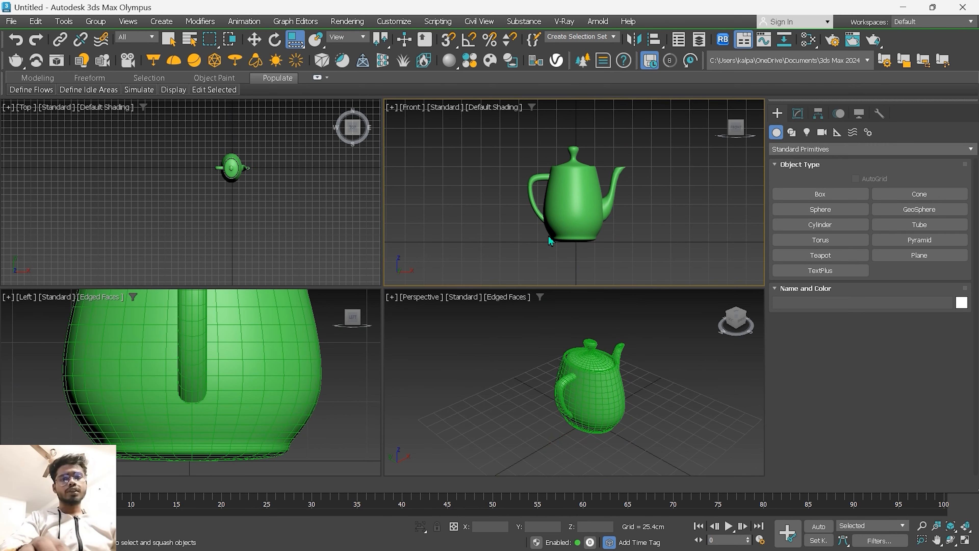
key(F3)
click(357, 342)
click(290, 331)
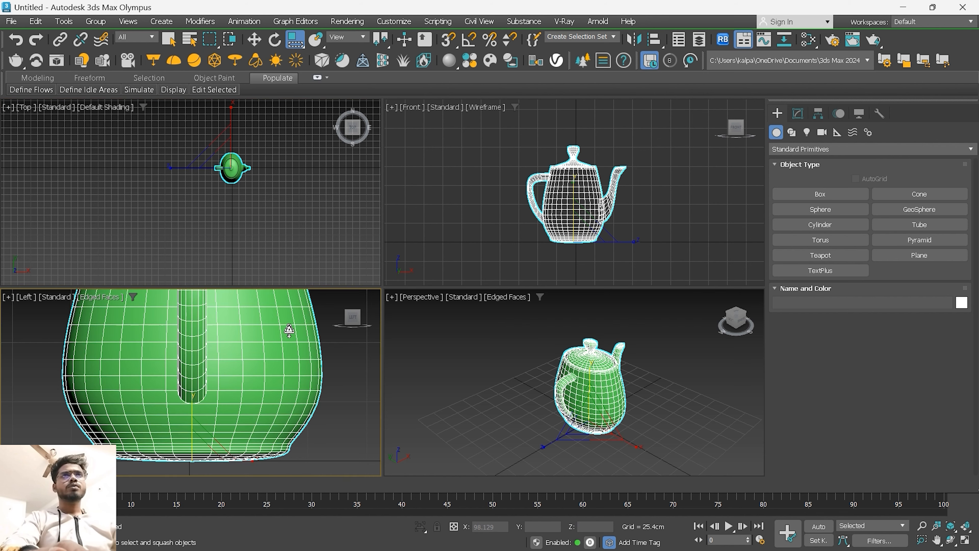
key(F3)
click(669, 363)
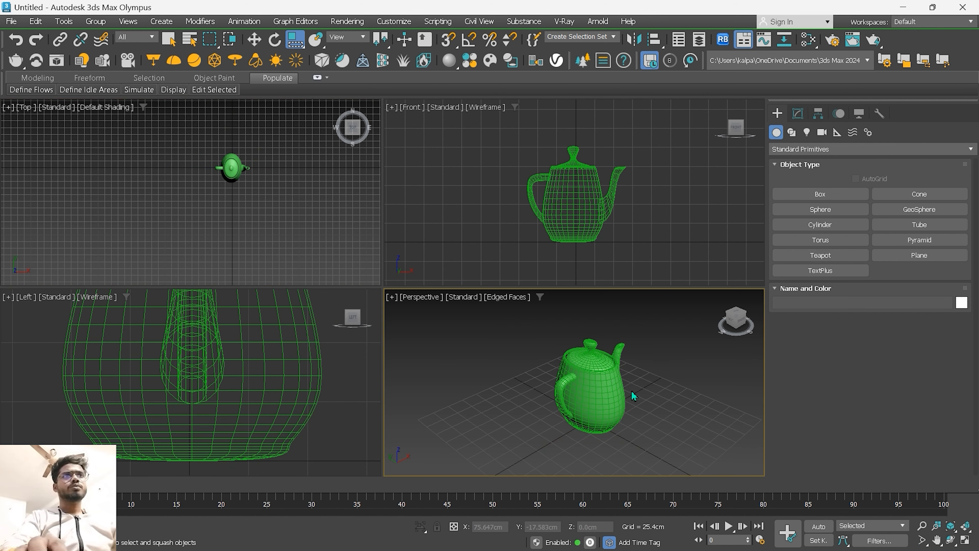
Step: Select and deselect the teapot repeatedly to compare how its selection displays in the shaded and wireframe views
click(604, 380)
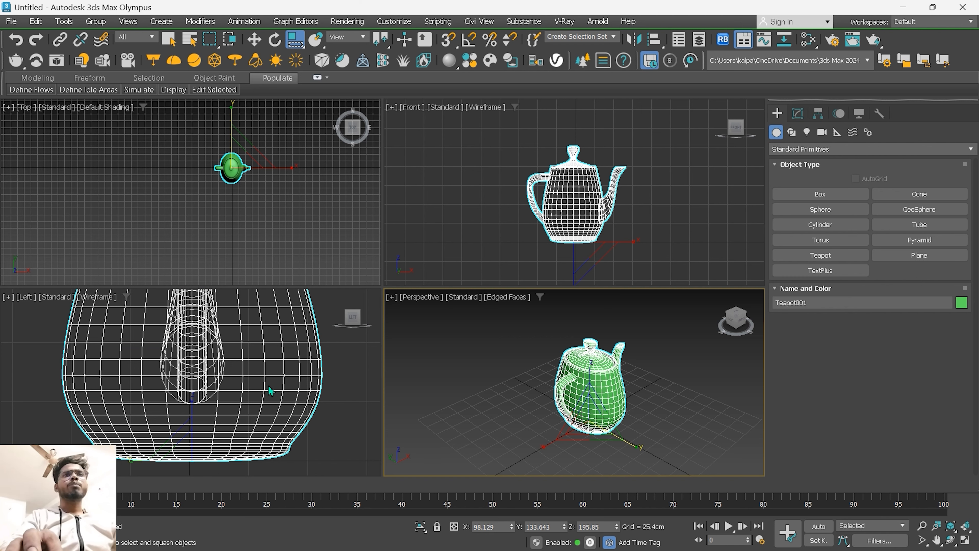
click(263, 238)
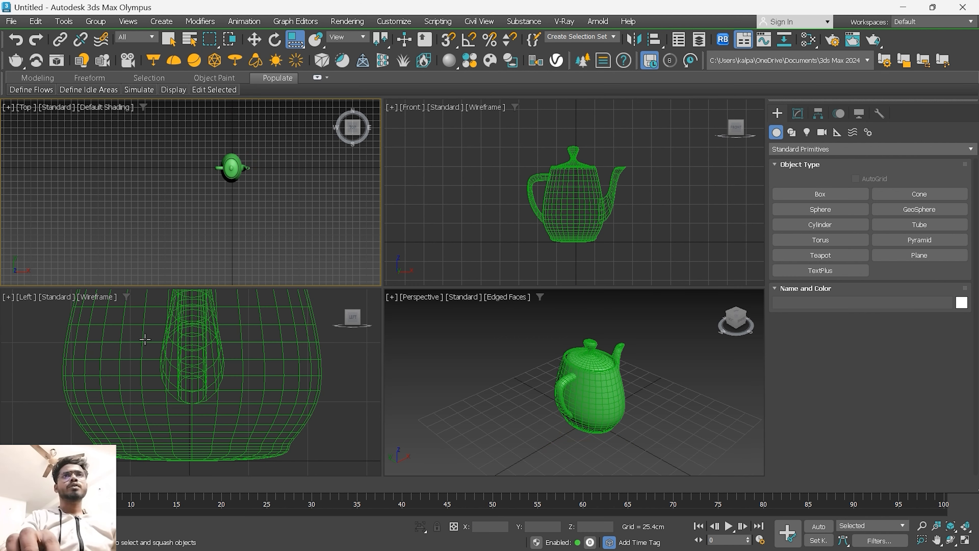
click(585, 382)
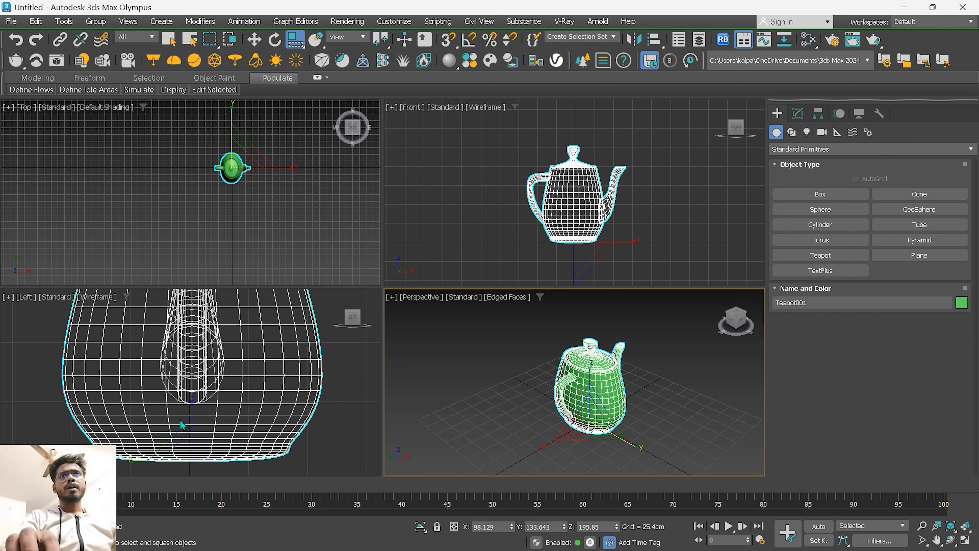
click(187, 211)
click(590, 371)
Step: Set the Left, Top and Front views to Default Shading
click(264, 388)
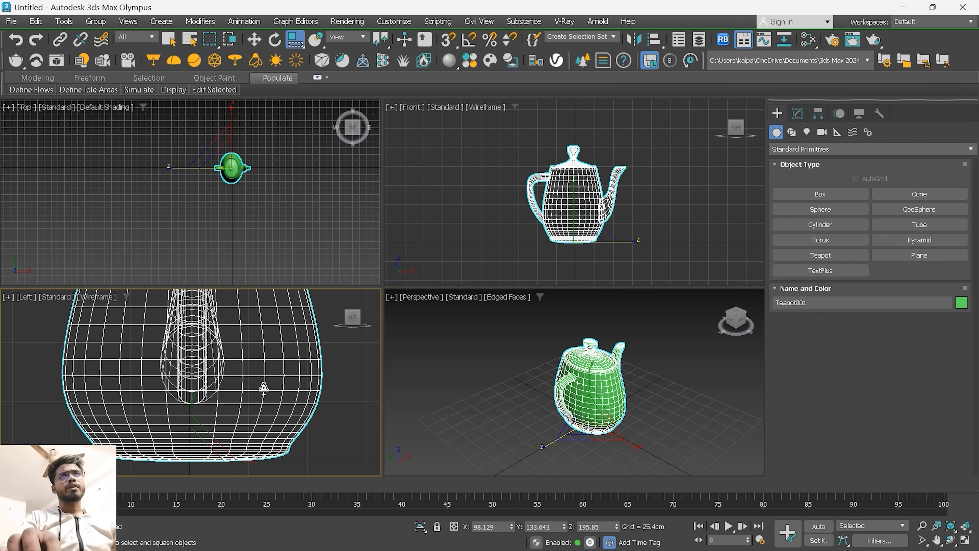
click(93, 302)
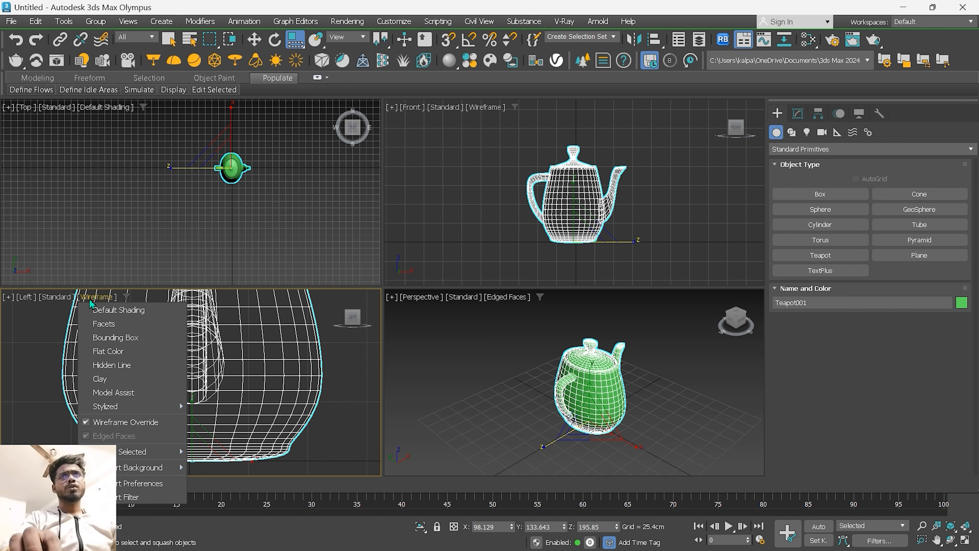
click(98, 316)
click(112, 108)
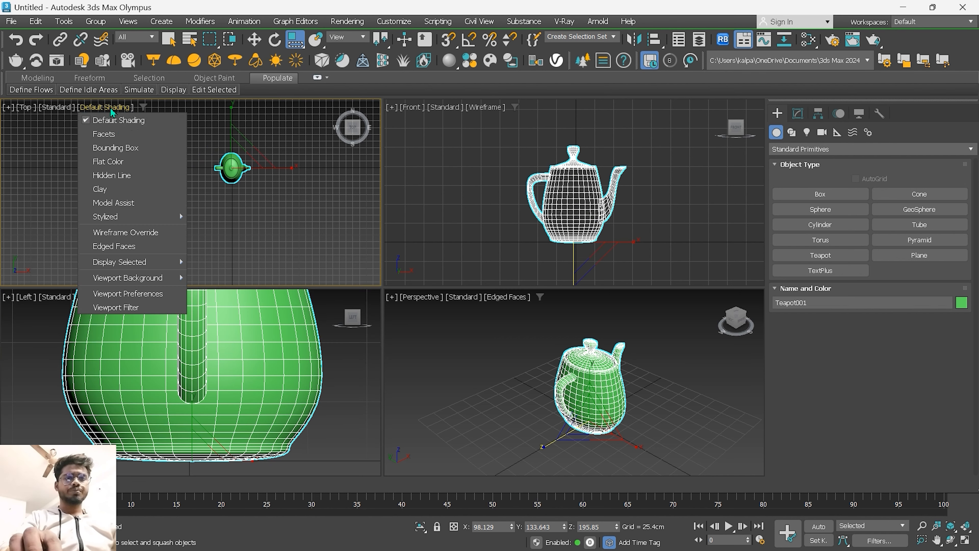
click(120, 125)
click(477, 108)
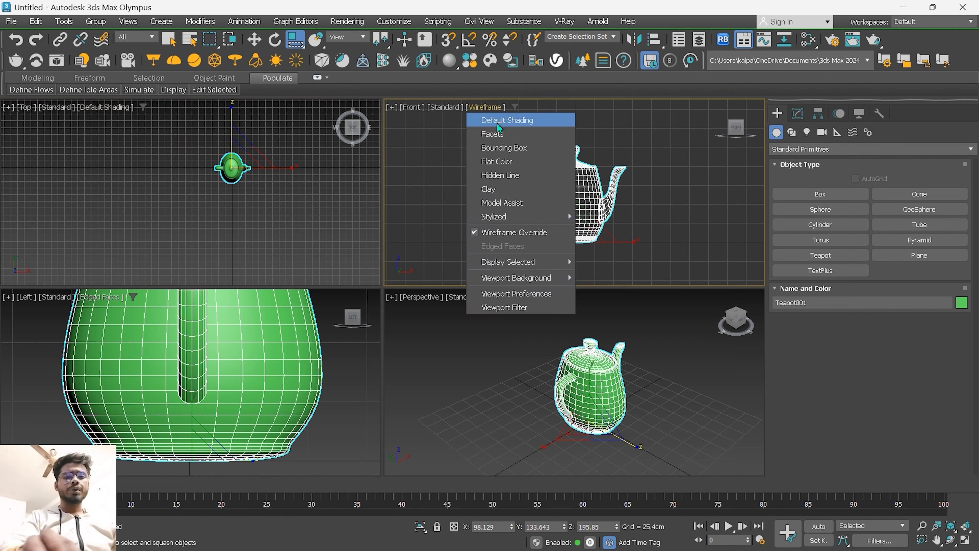
click(498, 122)
Step: Toggle the Front view to wireframe and back to shaded display, and switch the Left view to wireframe
key(F3)
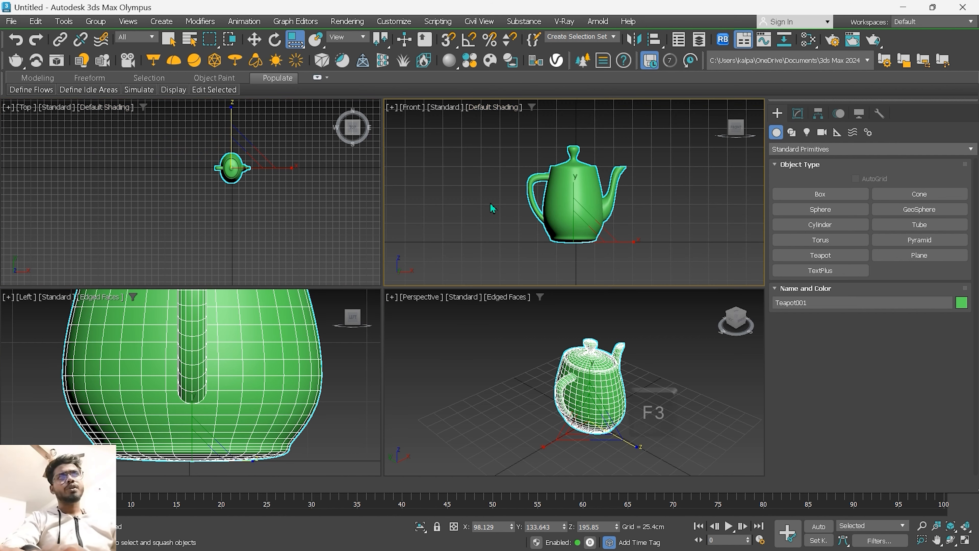
click(492, 208)
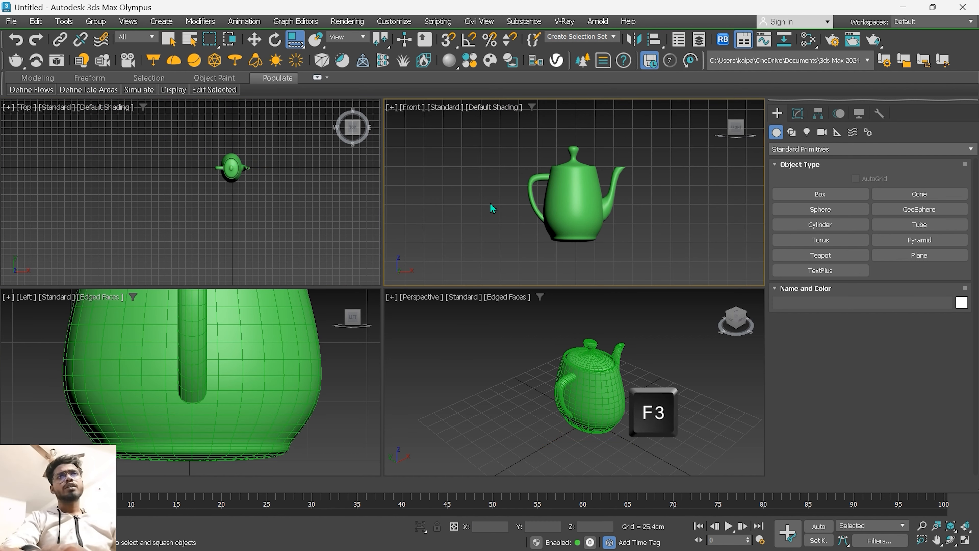
key(F3)
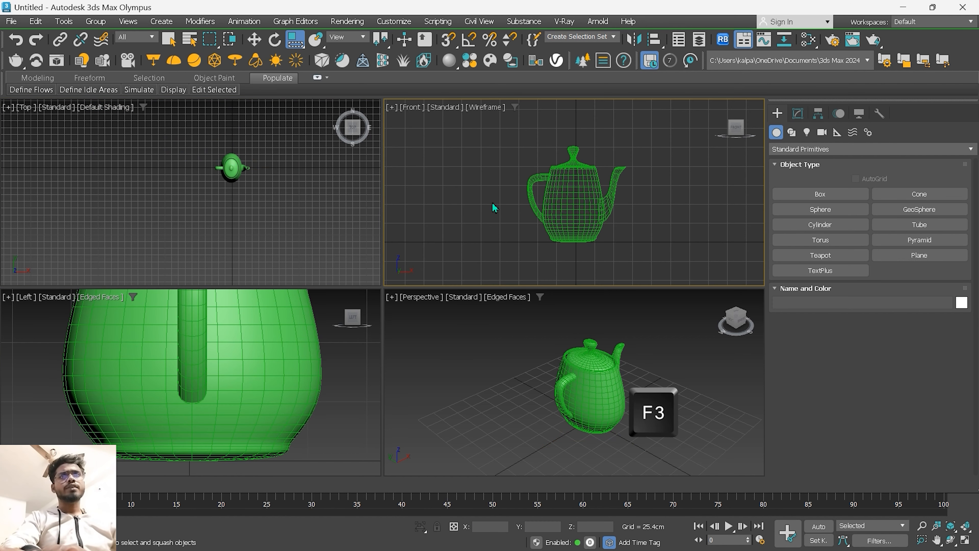
click(288, 354)
key(F3)
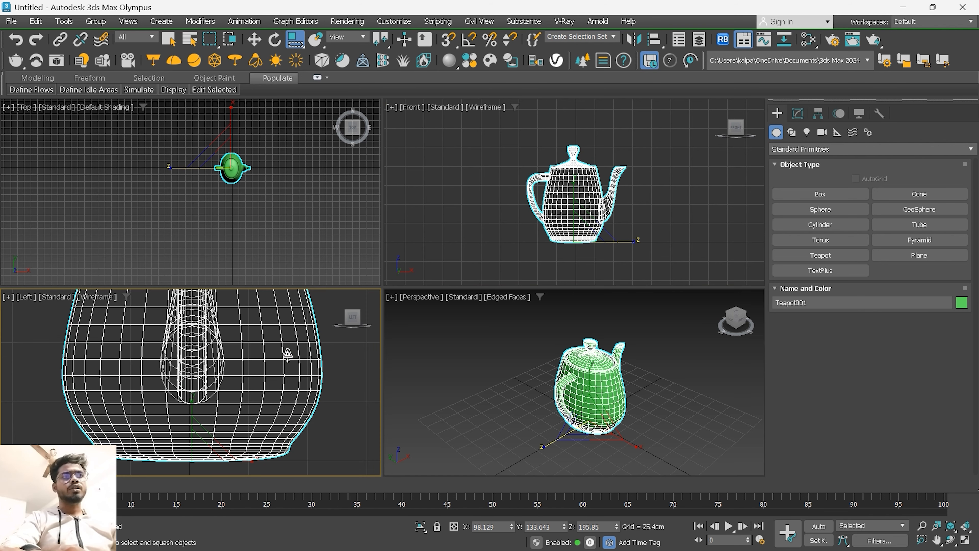
right_click(467, 231)
key(F3)
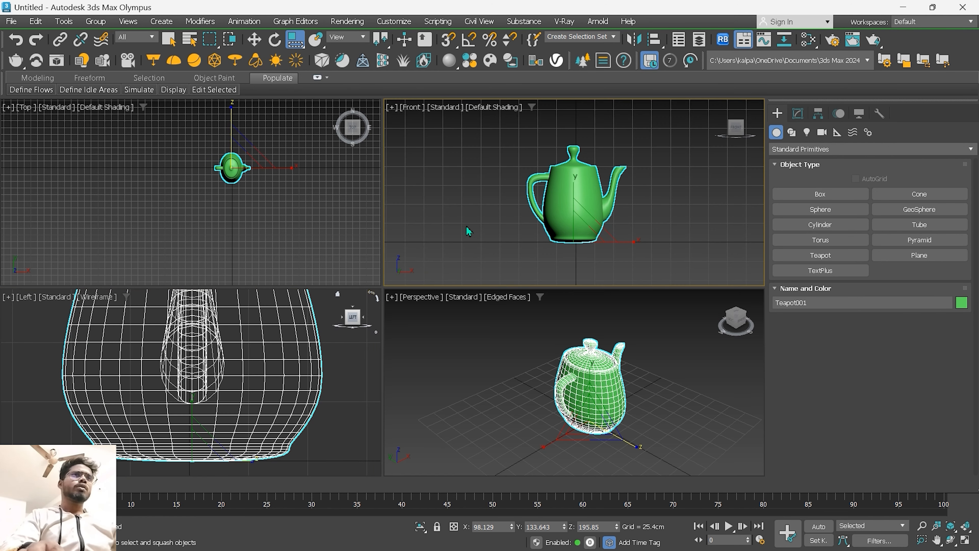
Step: Deselect the teapot and hide the grid in the Top view
click(634, 401)
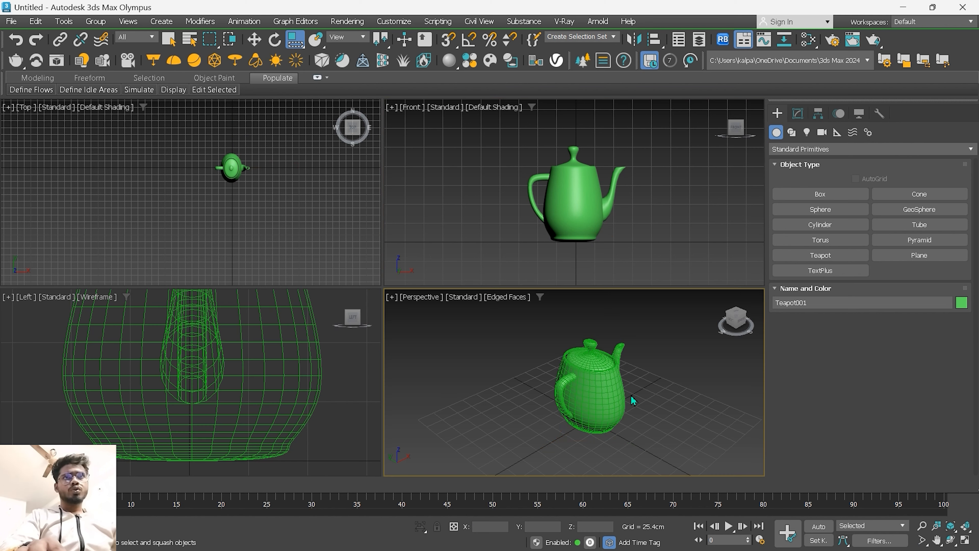
alt+middle_drag(615, 392, 586, 386)
click(247, 198)
middle_drag(248, 198, 222, 221)
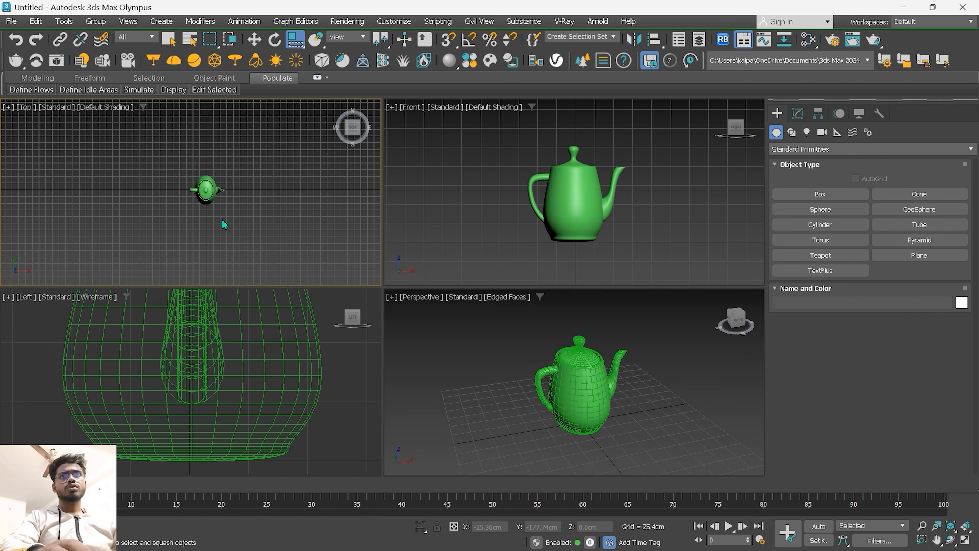
scroll(218, 209, up, 2)
middle_drag(219, 174, 229, 198)
scroll(227, 196, up, 4)
scroll(231, 199, down, 2)
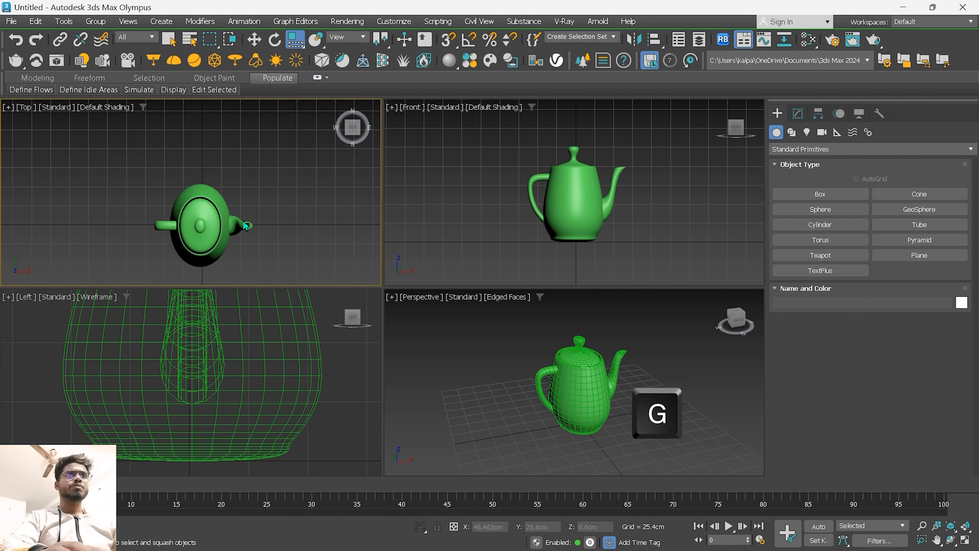
middle_drag(257, 231, 247, 210)
click(224, 200)
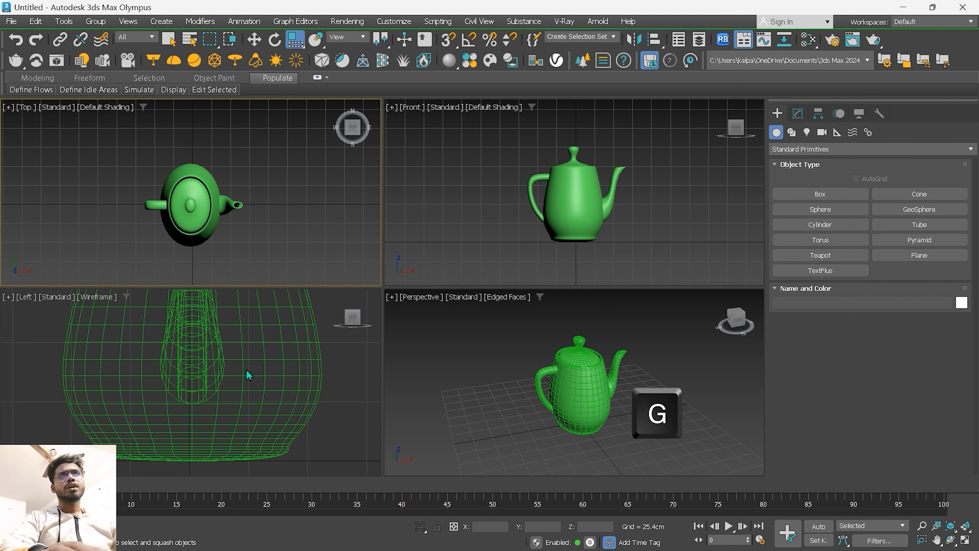
key(g)
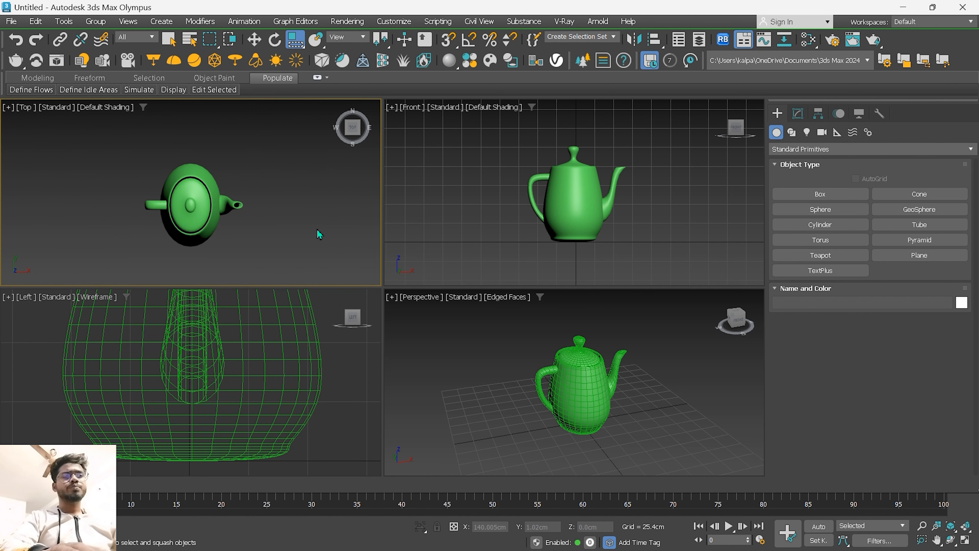
click(605, 433)
key(g)
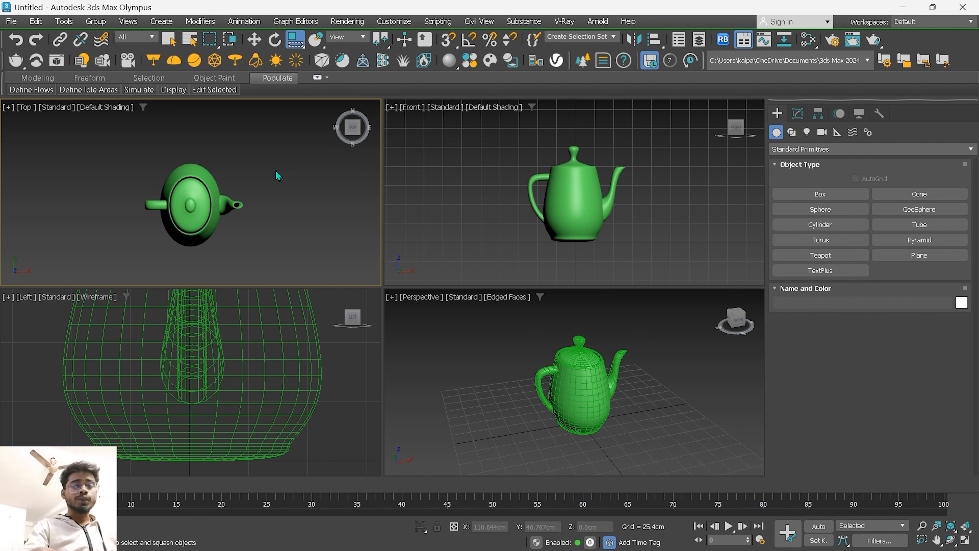